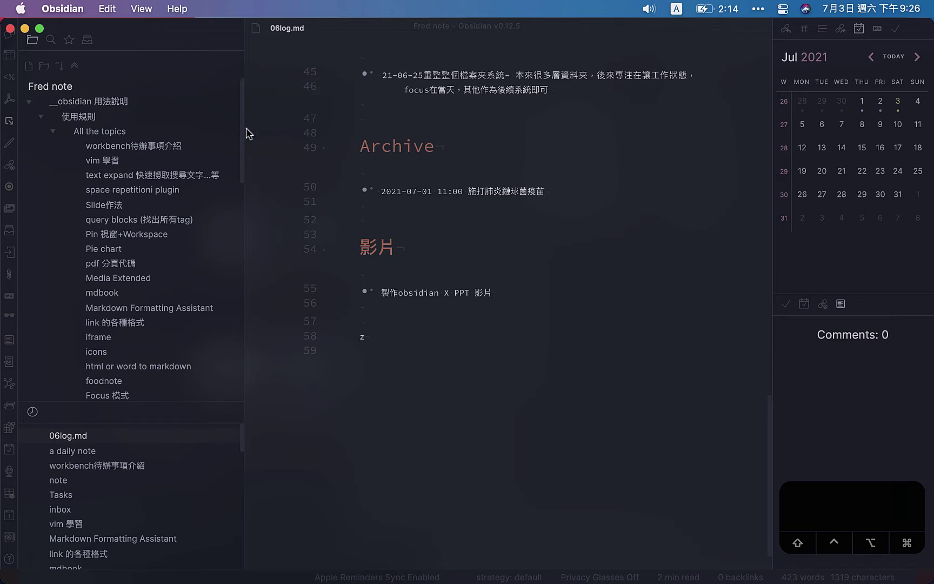
Step: Open the workbench待辦事項介紹 note from the All the topics folder
scroll(11, 253, down, 1)
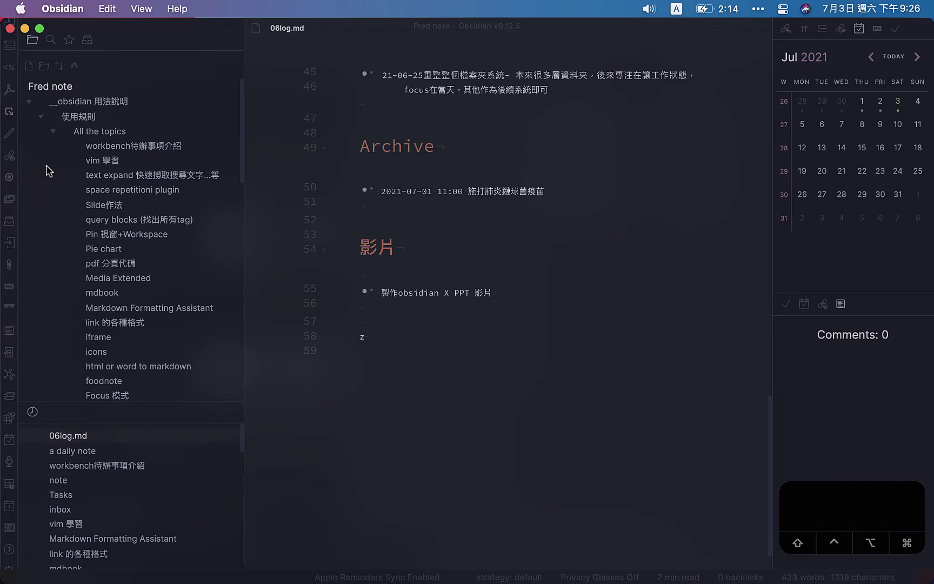
click(114, 152)
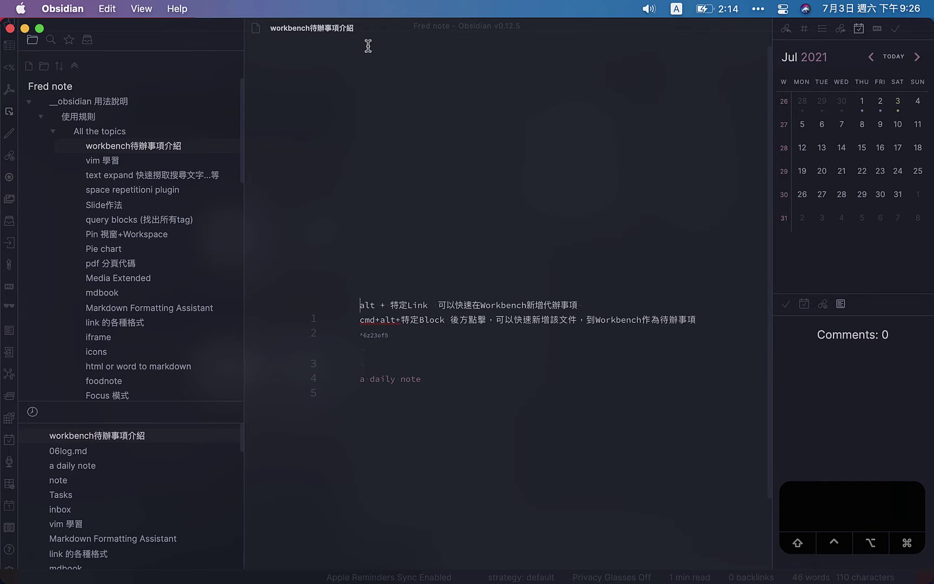
Step: Search the community plugins for "workb" and open the Workbench plugin's details
click(9, 532)
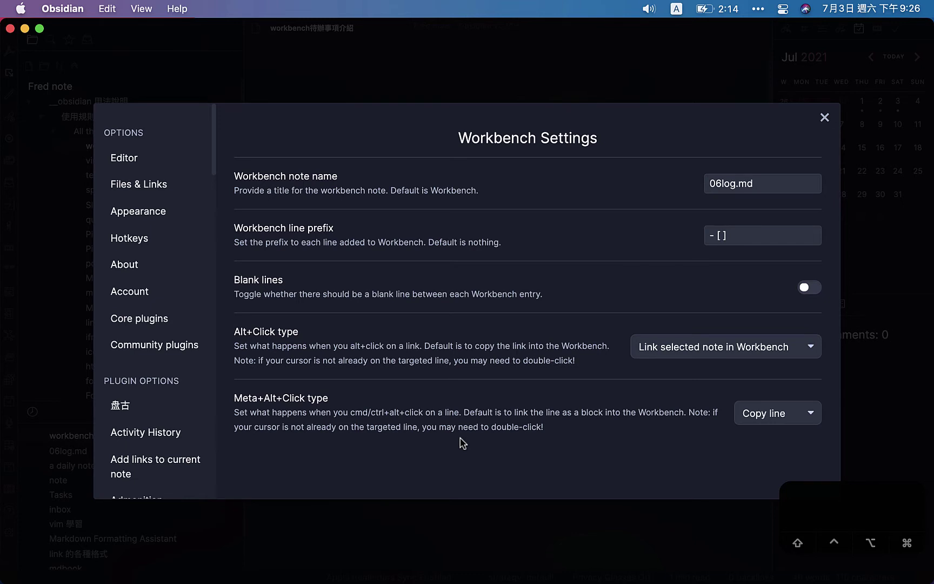
click(185, 347)
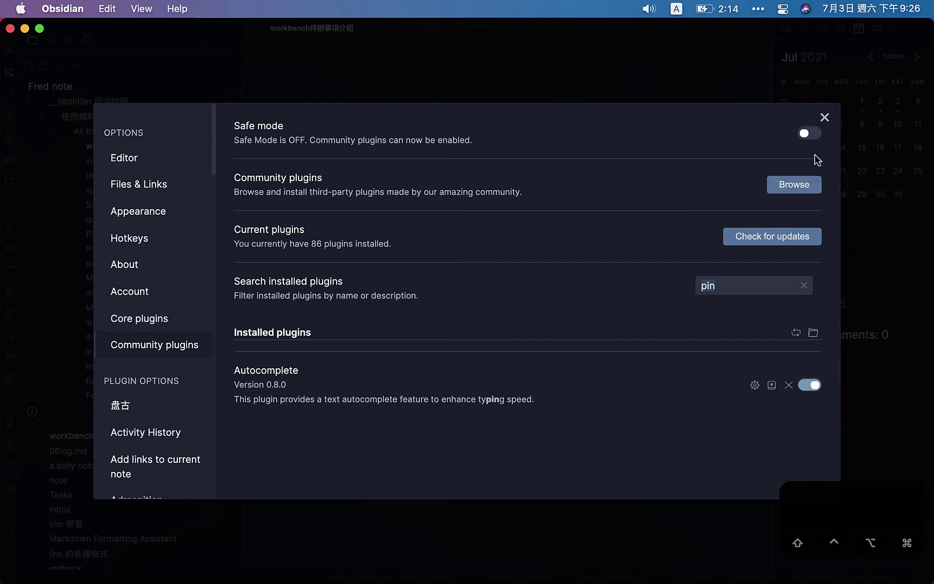
click(804, 187)
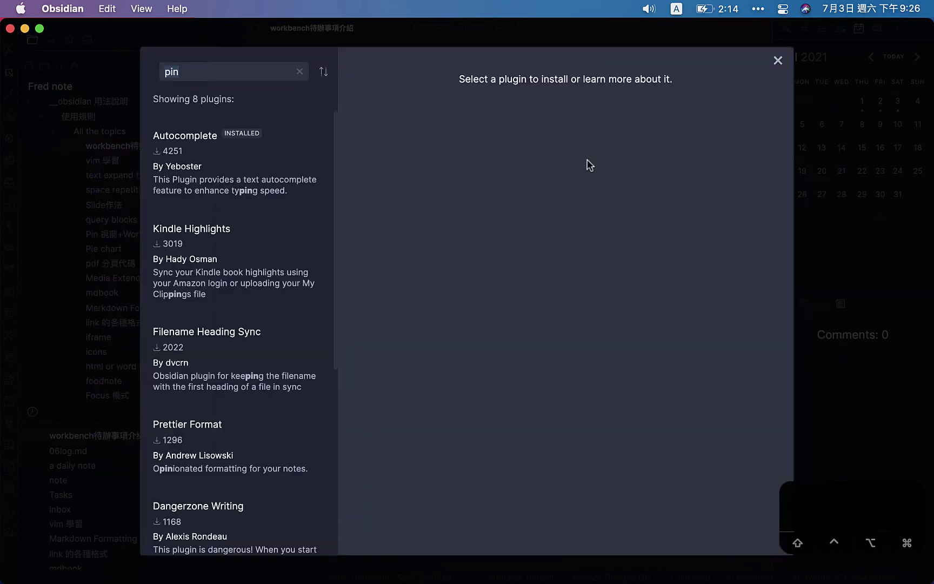
text(workb)
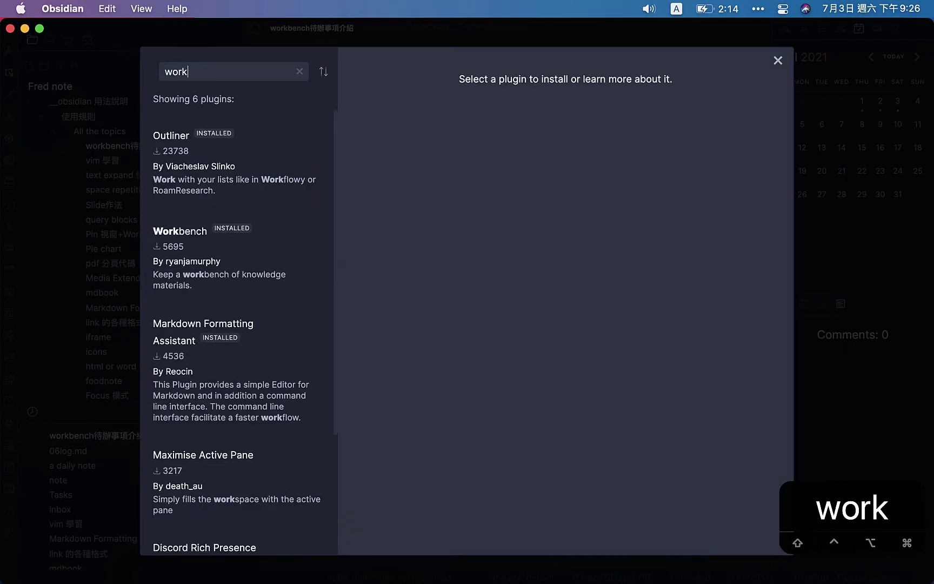
click(177, 153)
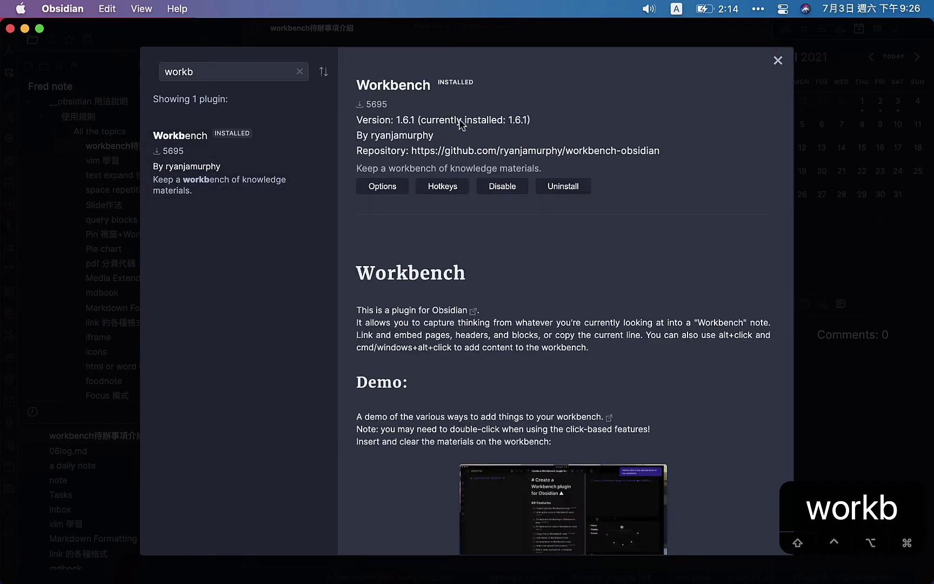
Step: Review the Workbench plugin's options, including note name, line prefix and click types, and return to the note
click(383, 187)
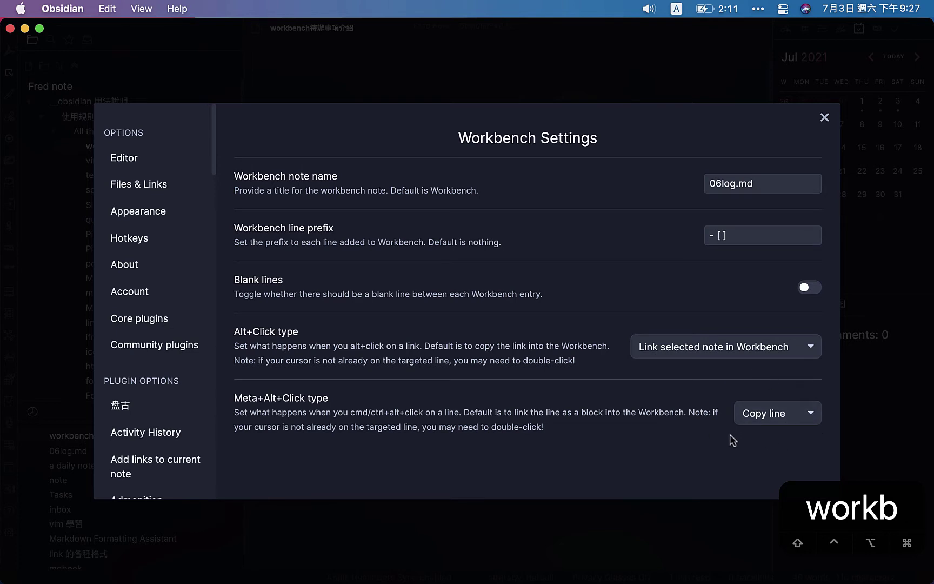
click(825, 121)
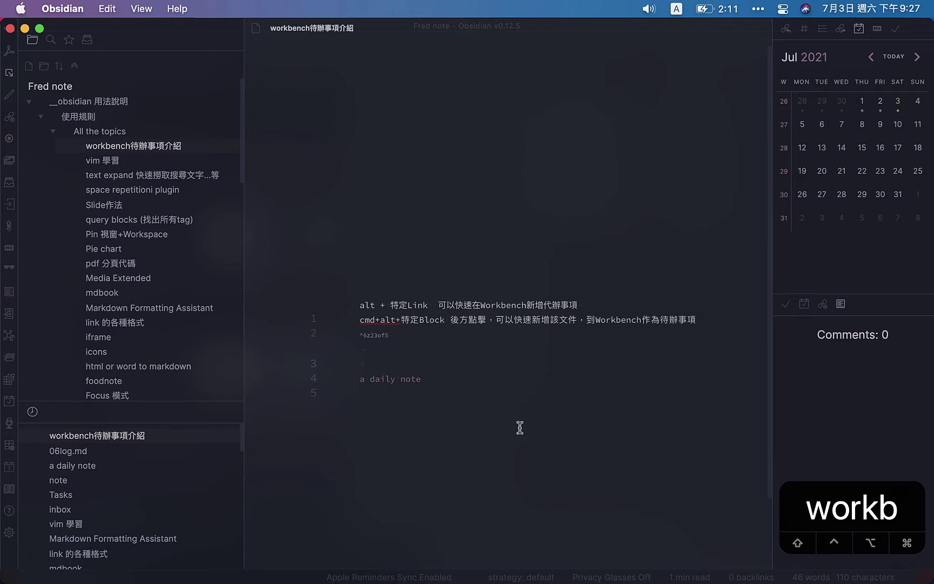
key(super+comma)
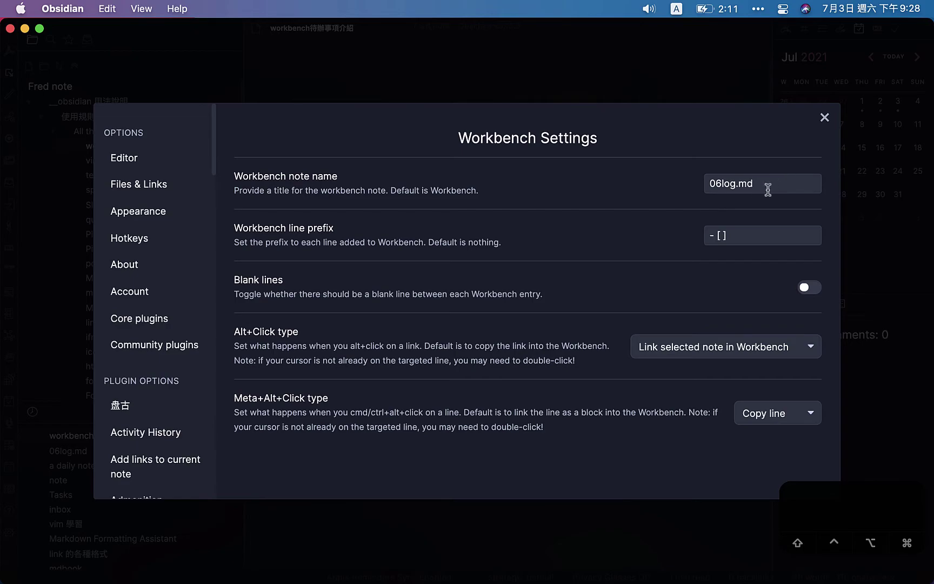
click(825, 118)
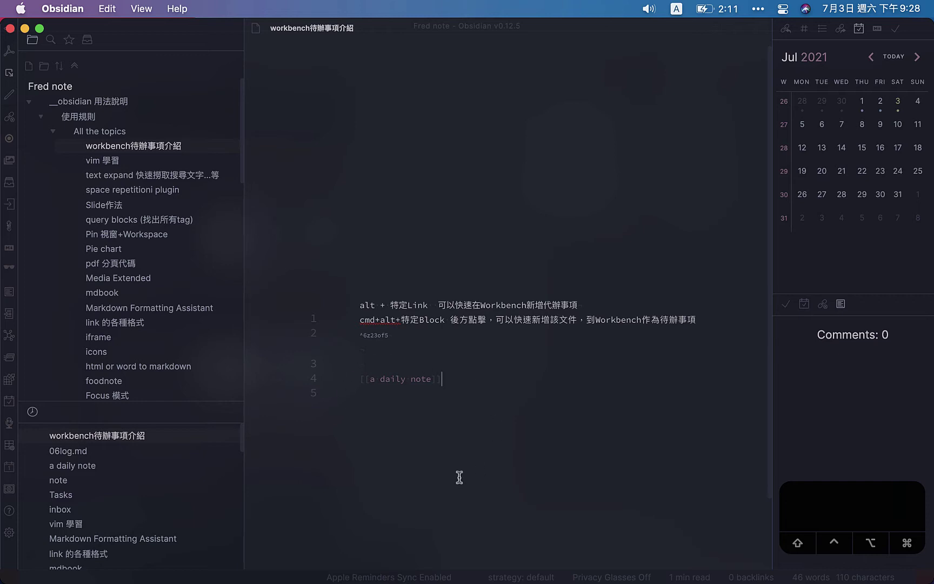
Step: Send the "a daily note" link to the workbench from reading view, and write "asdfasdfzxcvasdf" in the a daily note file
click(438, 378)
key(super+e)
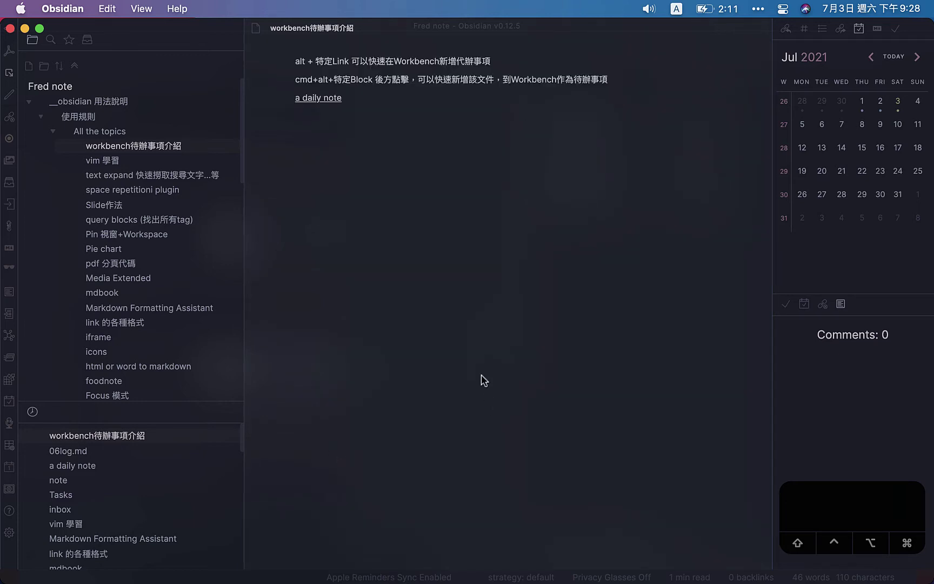
key(alt)
alt+click(327, 98)
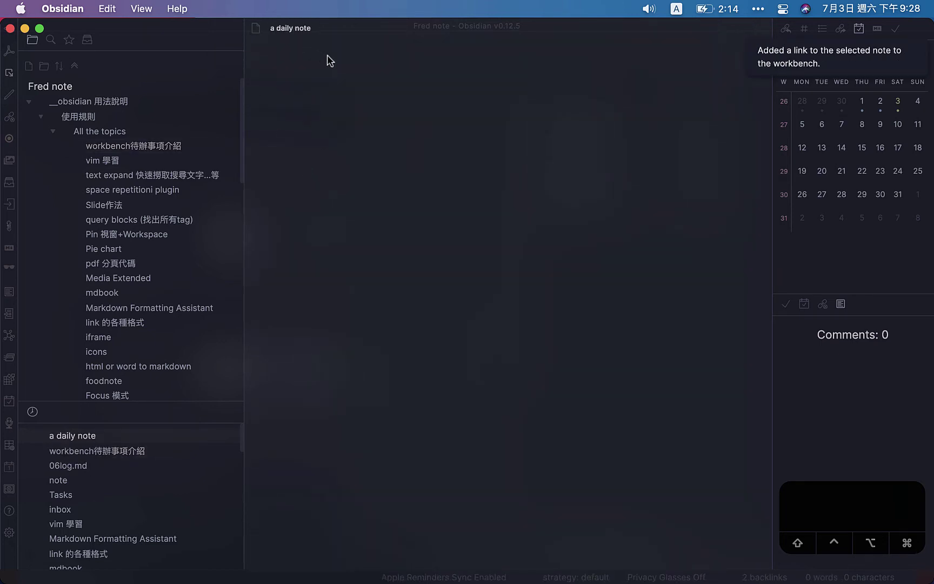
key(super+e)
text(asdfasdfzxcvasdf)
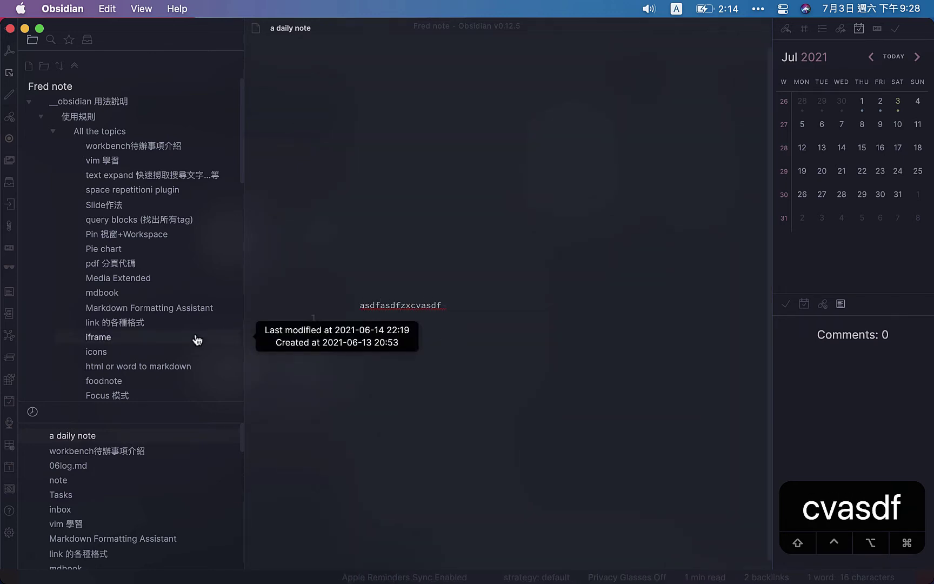
Step: Open 06log.md and delete the stray "z" above the "a daily note" entry at the end
scroll(197, 340, down, 10)
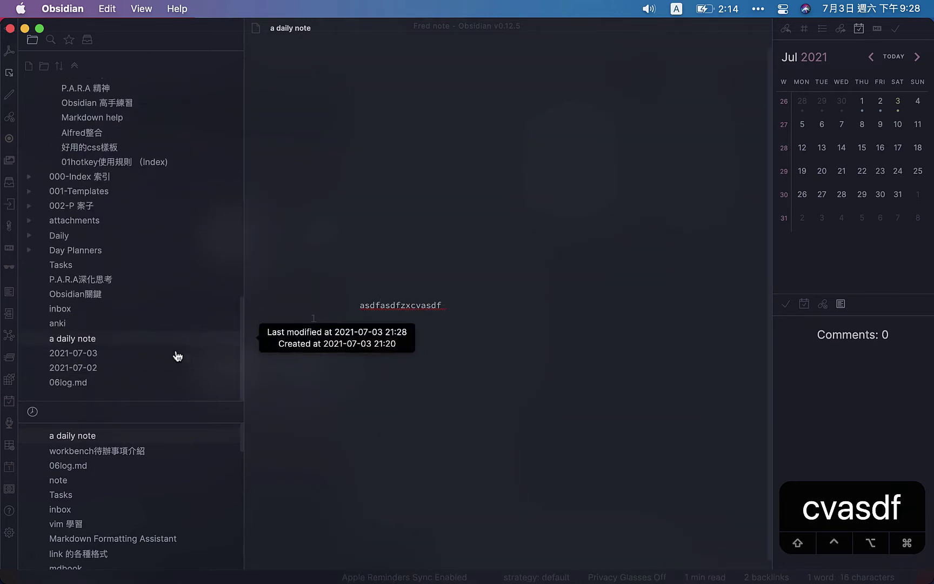
click(123, 383)
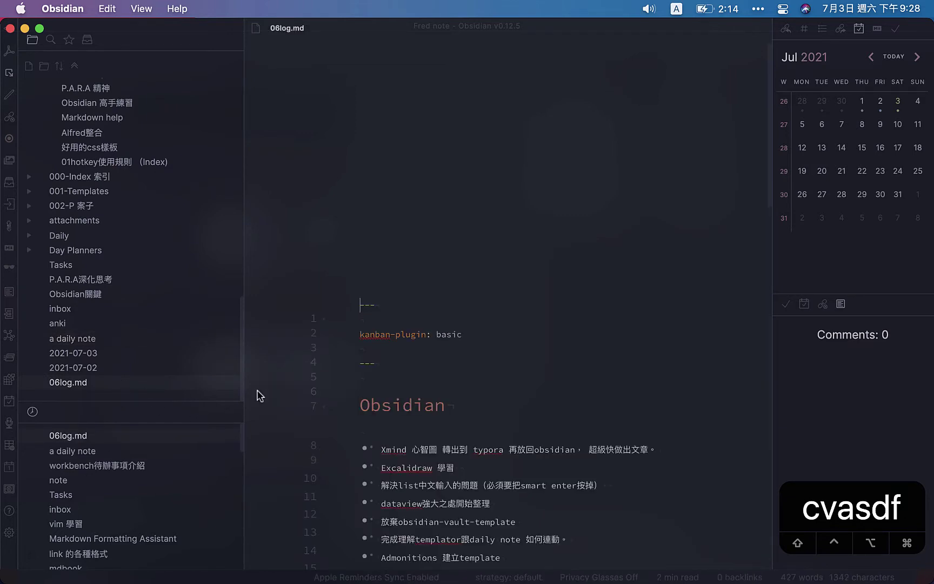
scroll(419, 449, down, 15)
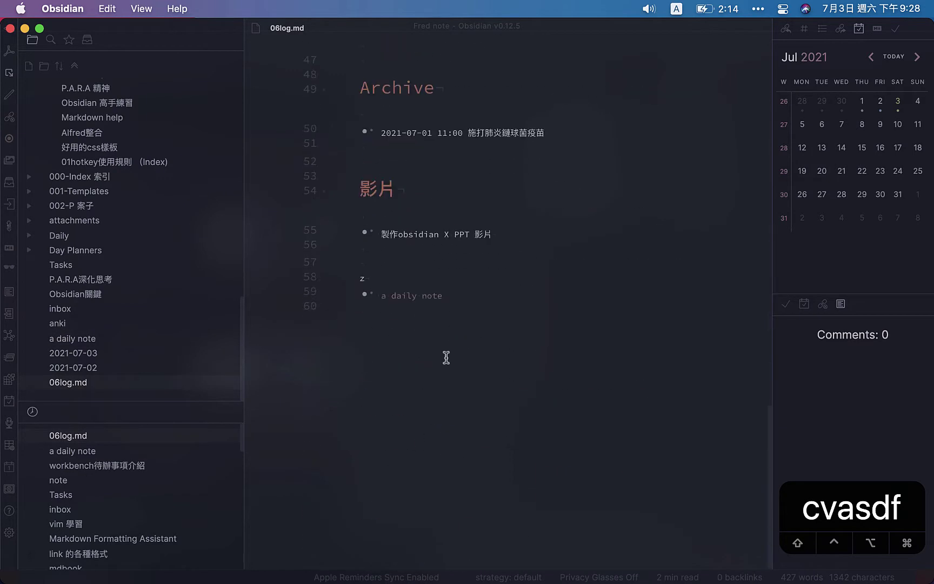
key(BackSpace)
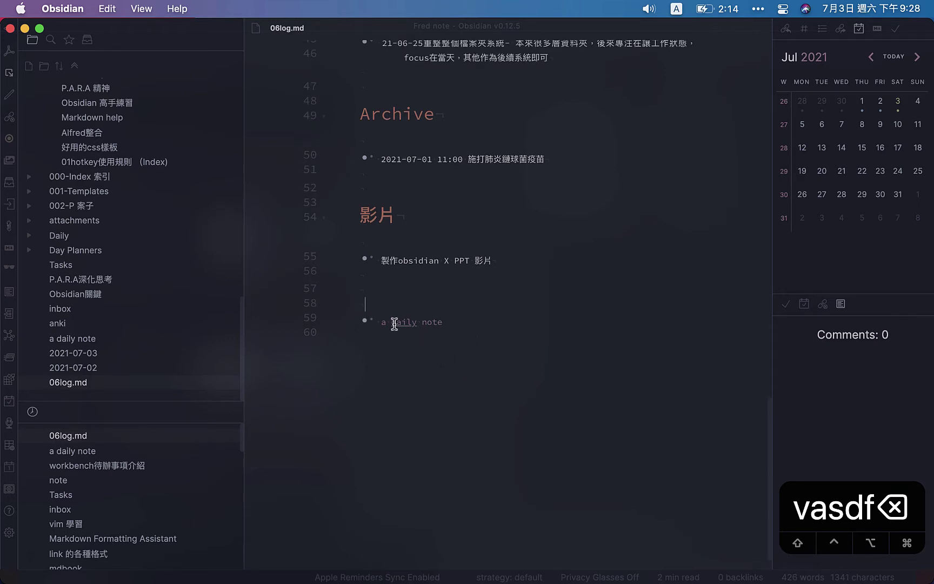
Step: Preview 06log.md, follow its "a daily note" link, and return to the workbench待辦事項介紹 note
key(super+e)
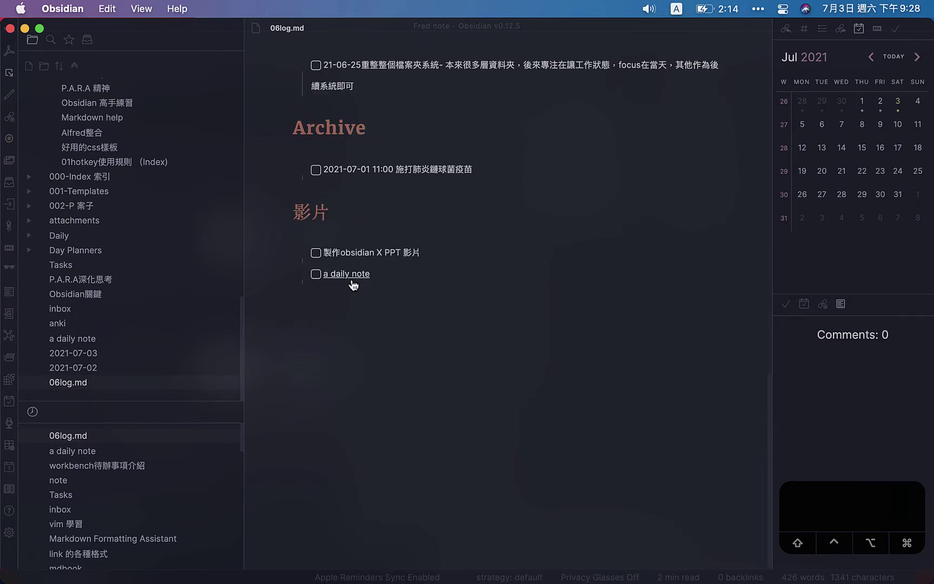
click(351, 276)
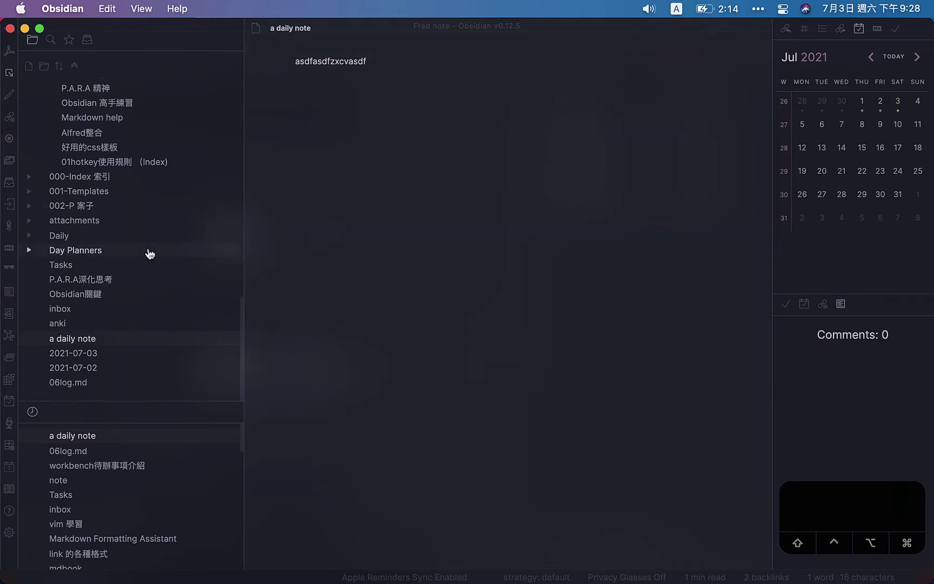
scroll(150, 252, up, 1)
scroll(150, 252, up, 15)
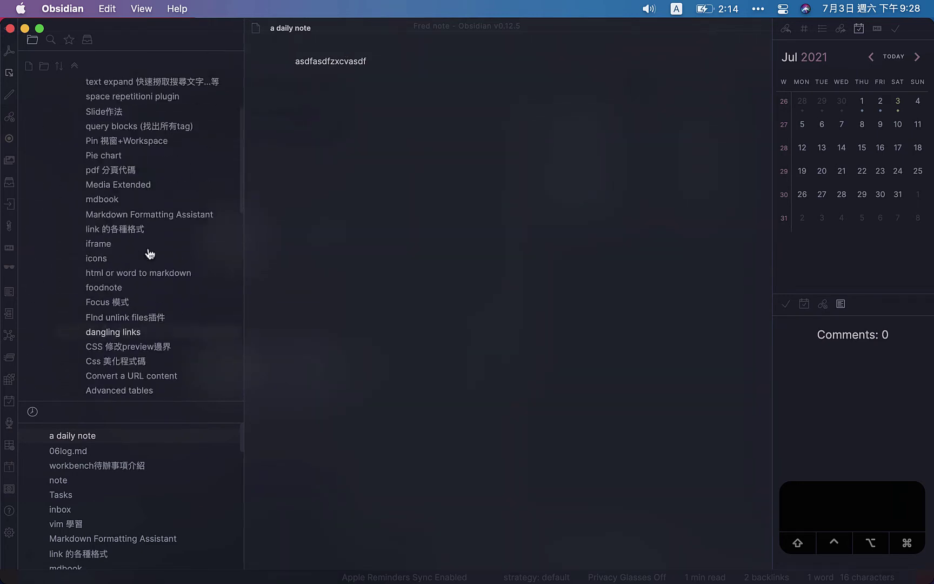
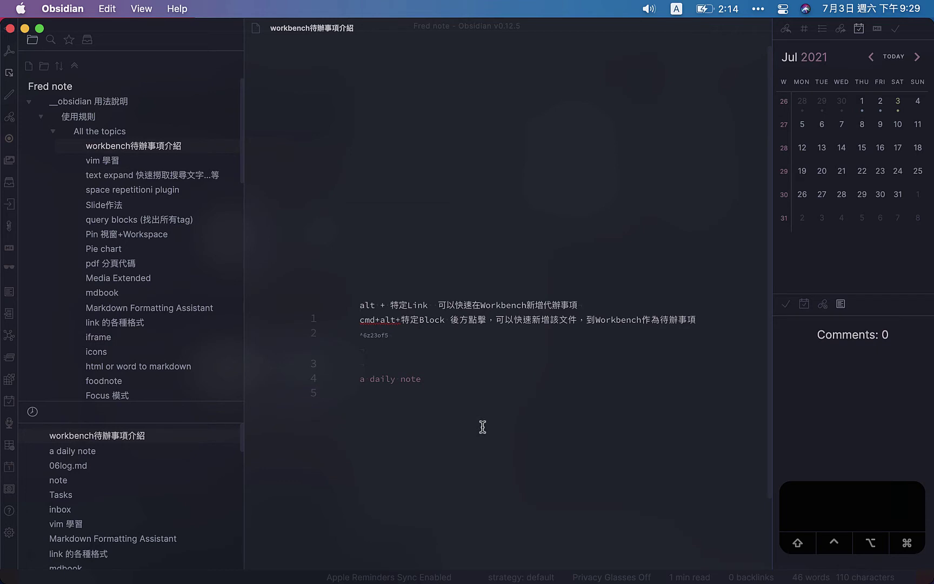
Step: Open the 2021-07-03 daily note and check its Night Log section in reading view
scroll(219, 373, down, 1)
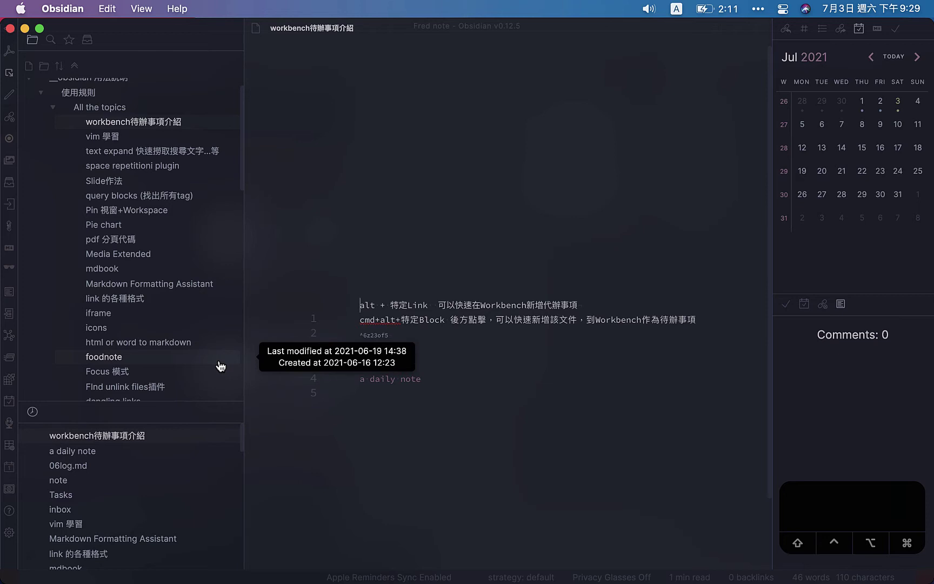
scroll(221, 366, down, 10)
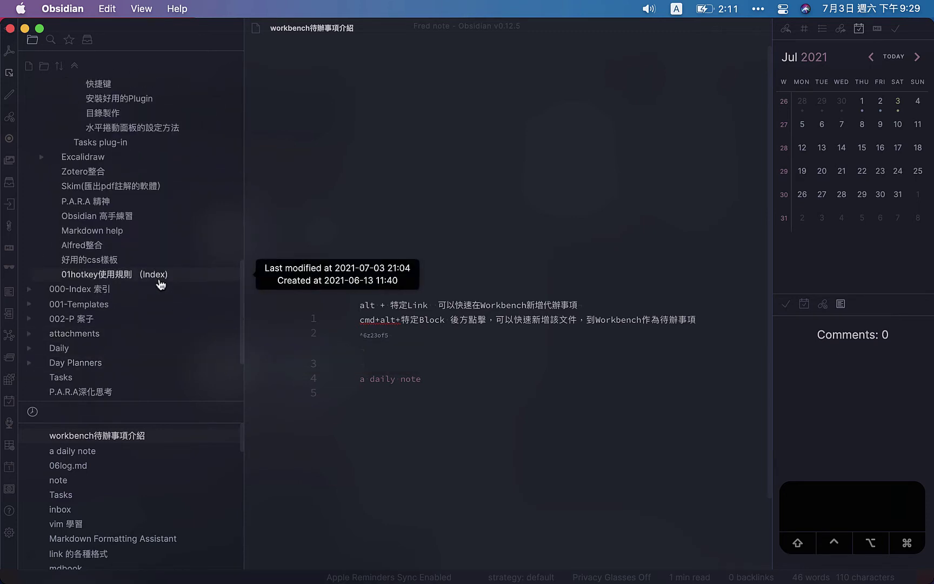
scroll(126, 323, down, 5)
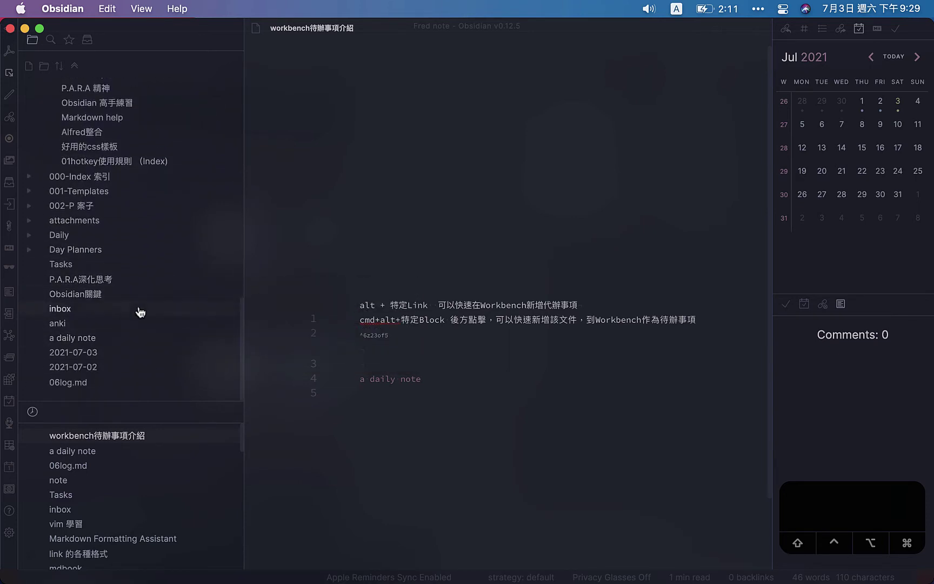
click(141, 359)
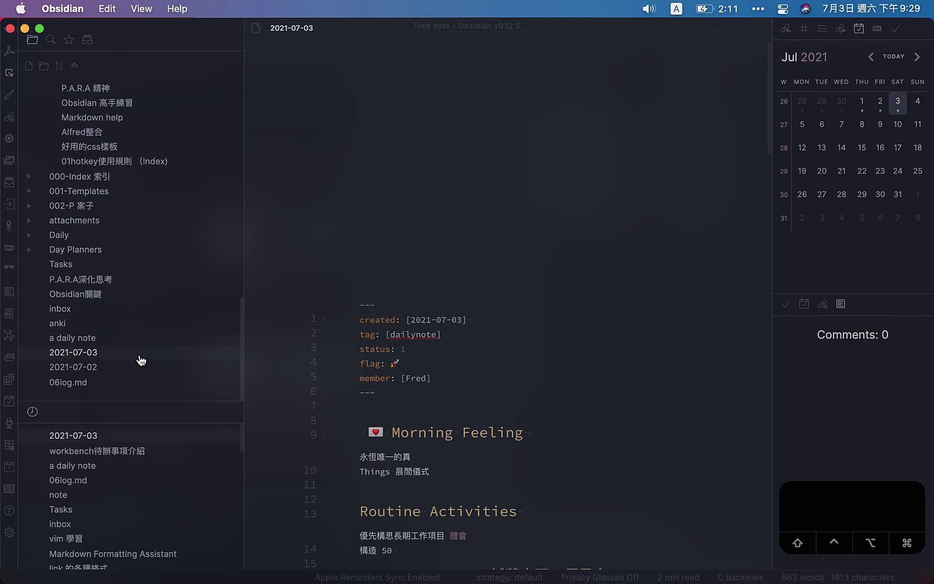
scroll(400, 411, down, 10)
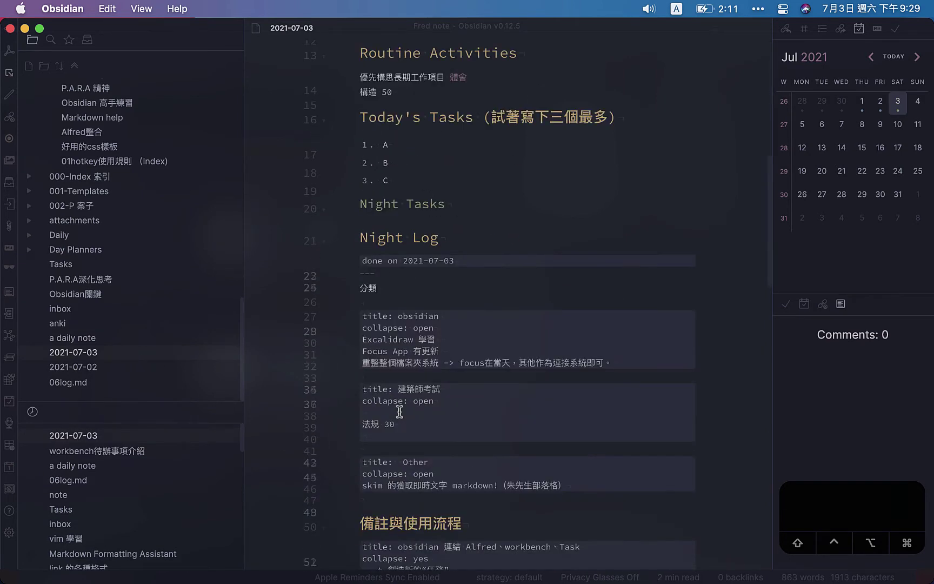
scroll(400, 412, down, 3)
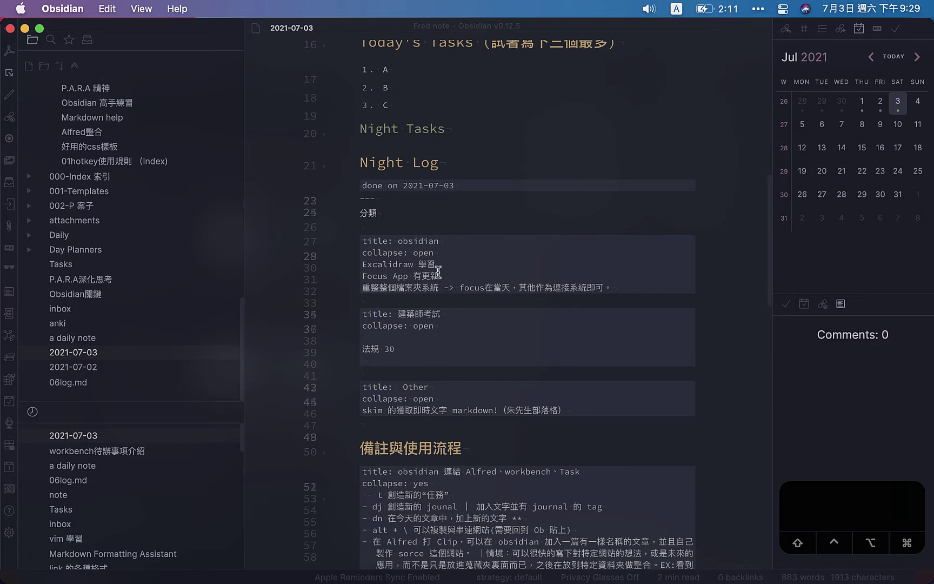
key(super+e)
scroll(469, 341, down, 3)
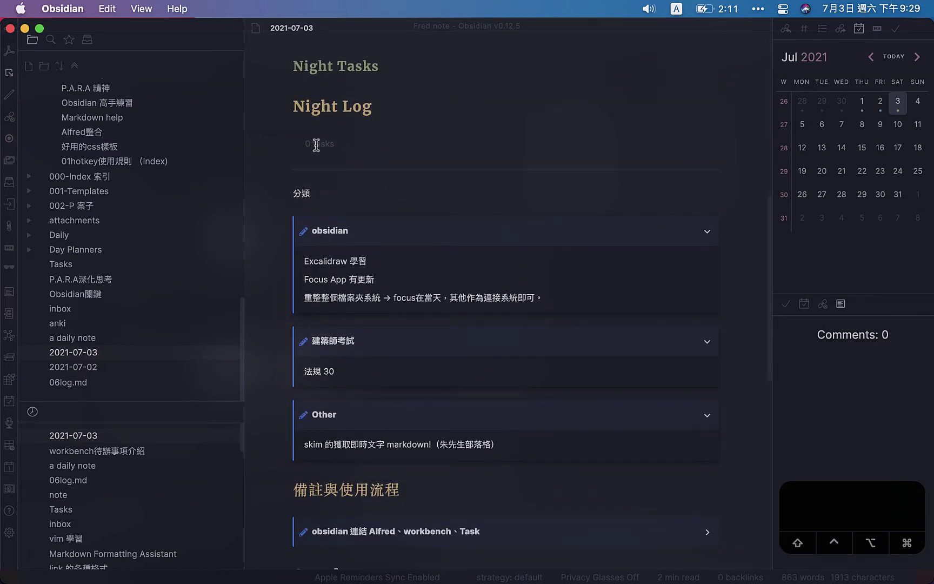
Step: Back in editing view, add the line "made my own breakfast" with blank lines around it, between the Night Log divider and 分類
key(super+e)
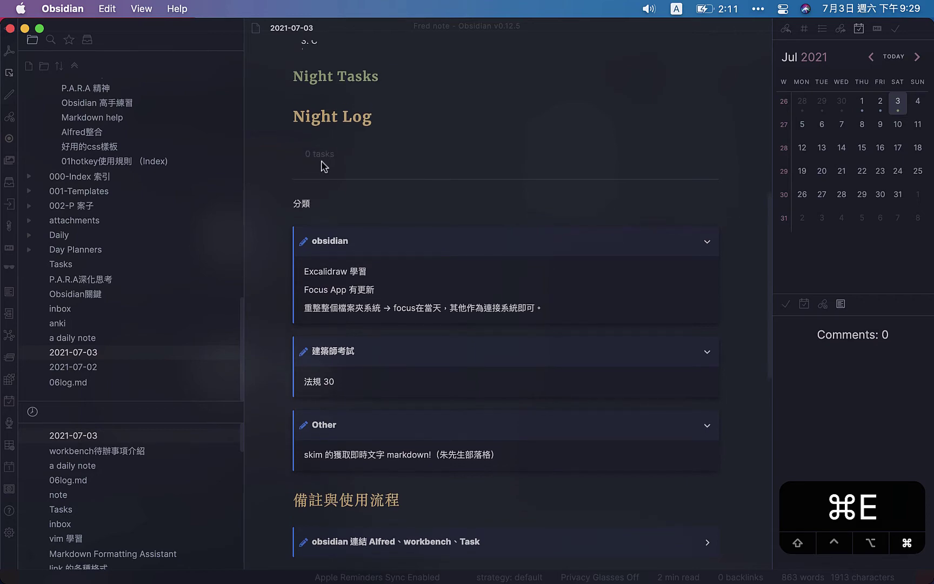
scroll(411, 301, down, 6)
scroll(409, 304, up, 10)
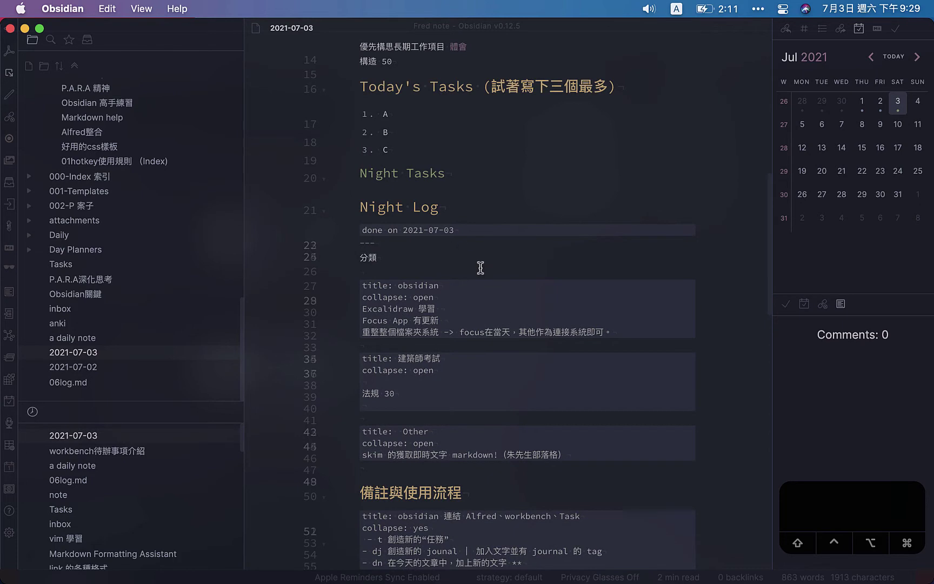
key(Return)
key(Return)
key(Return)
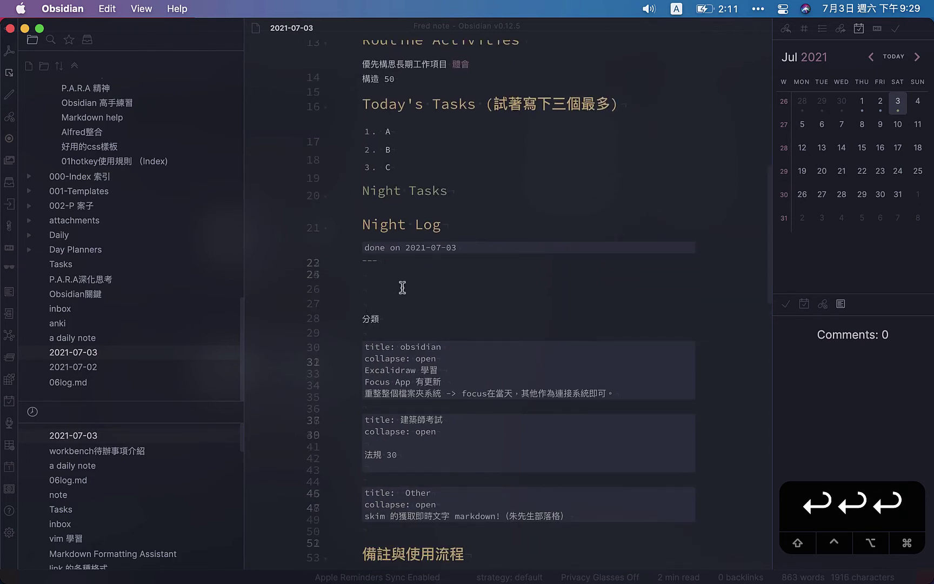
text(ma)
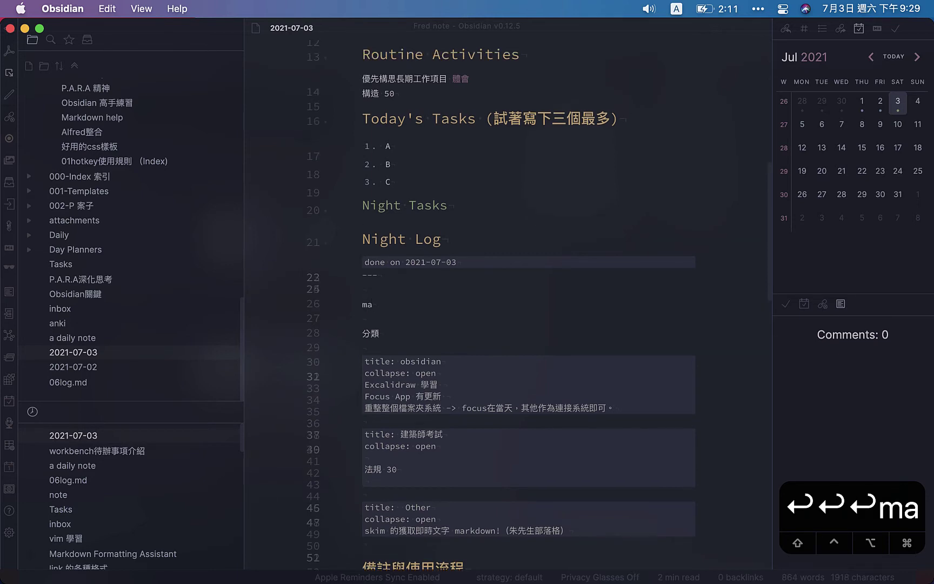
text(de my own )
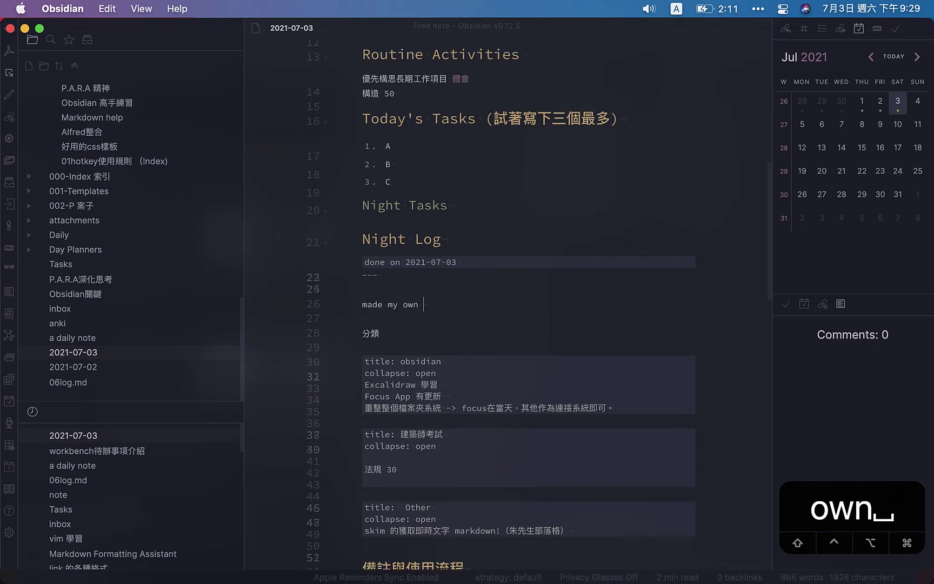
text(breakfast)
key(Return)
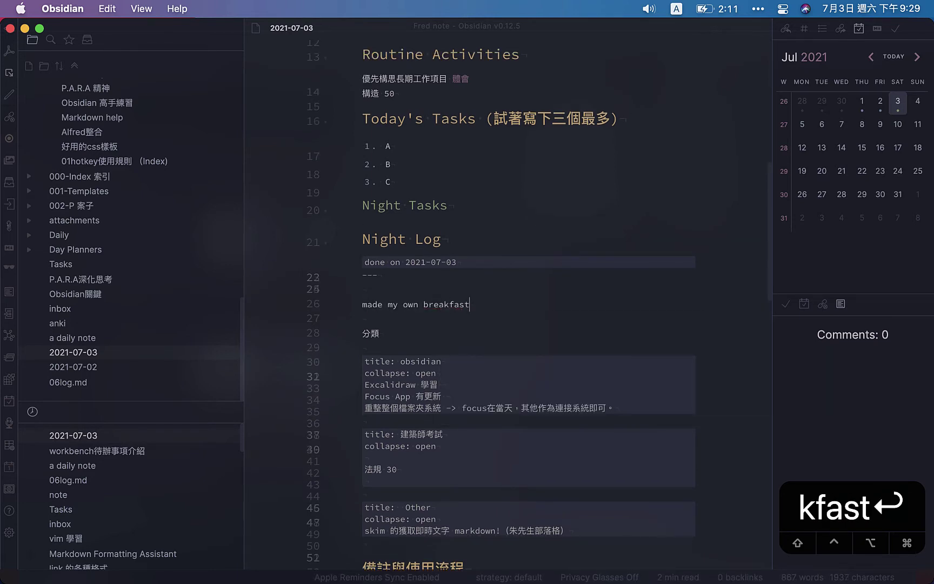
Step: Add the lines "made my own lunch" and "made my own dinner" directly below "made my own breakfast" in the Night Log section
text(made m)
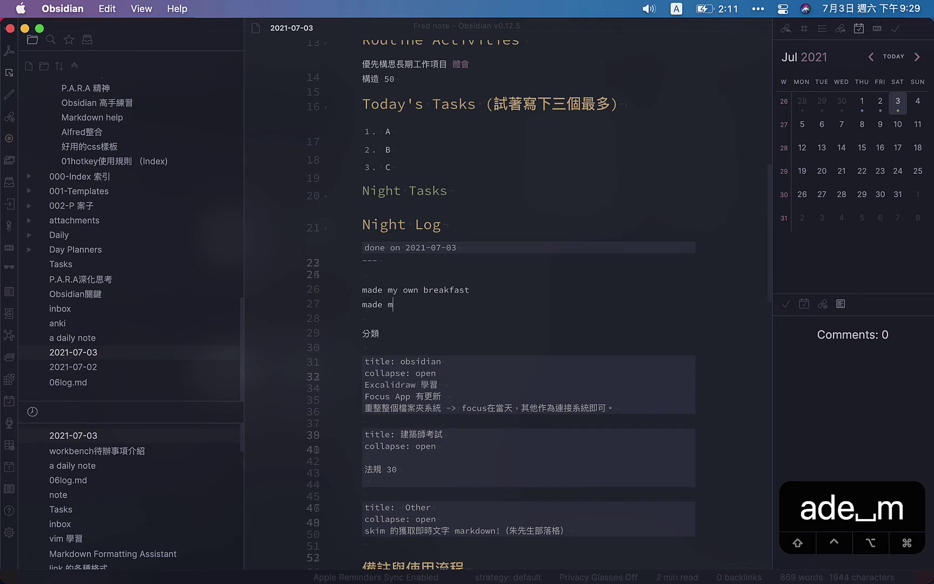
text(y own l)
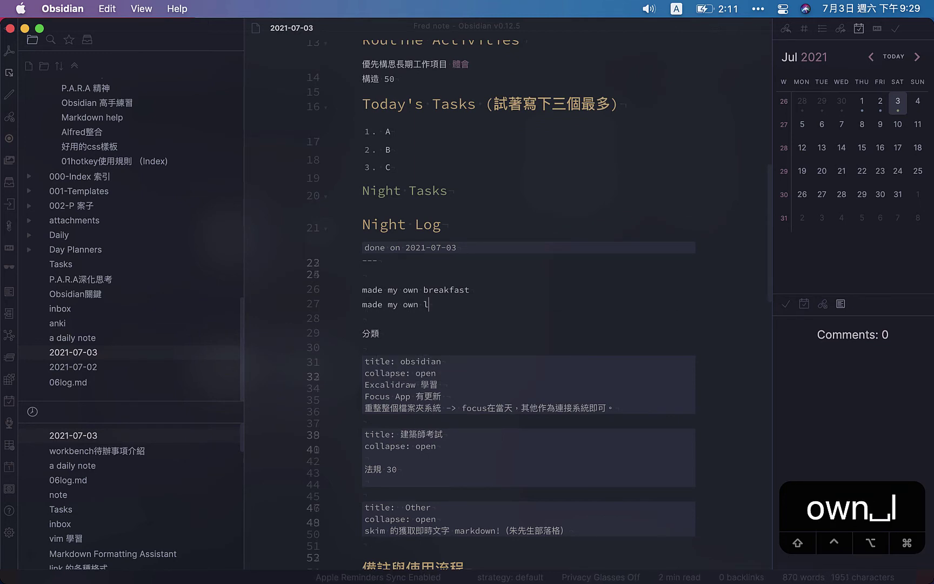
text(unch)
key(Return)
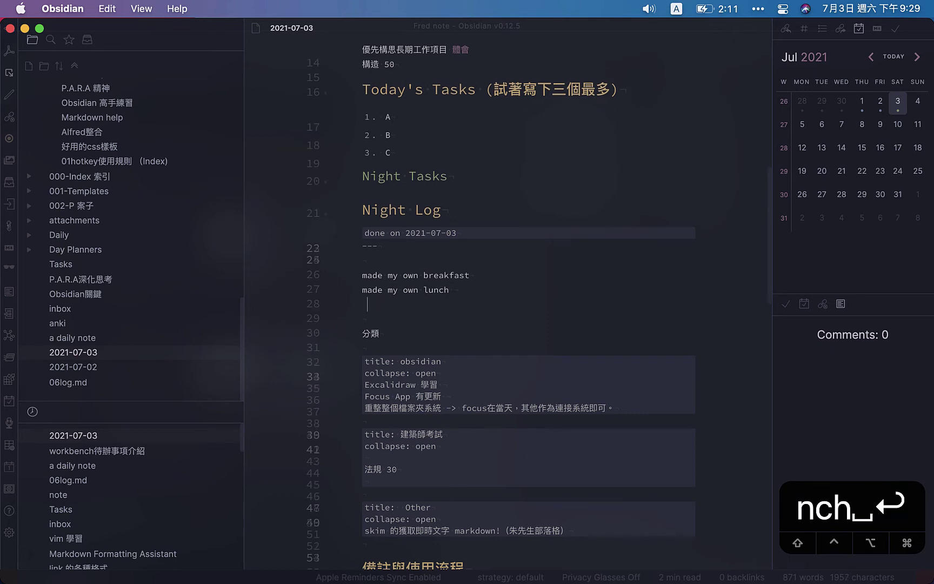
text(makd)
key(BackSpace)
key(BackSpace)
text(de my )
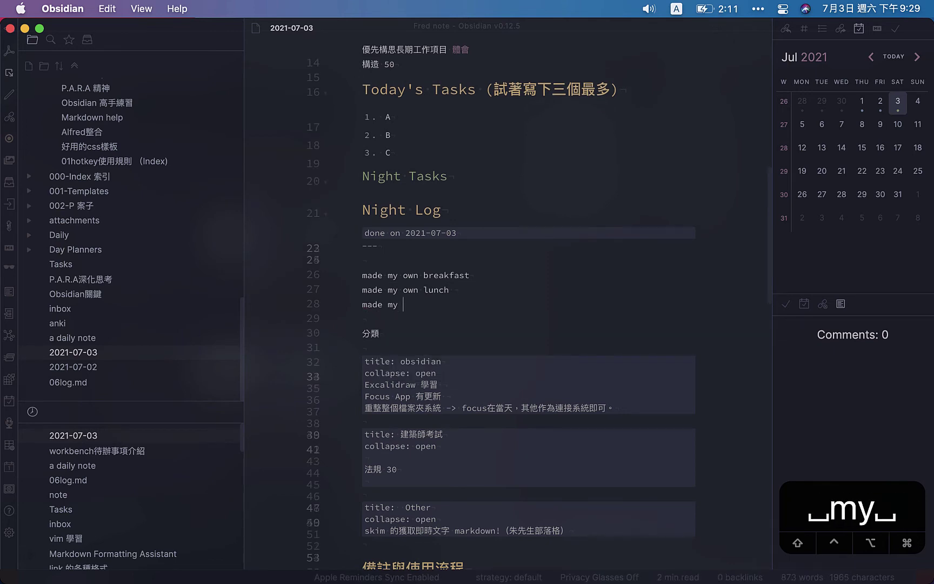
text(own dinner)
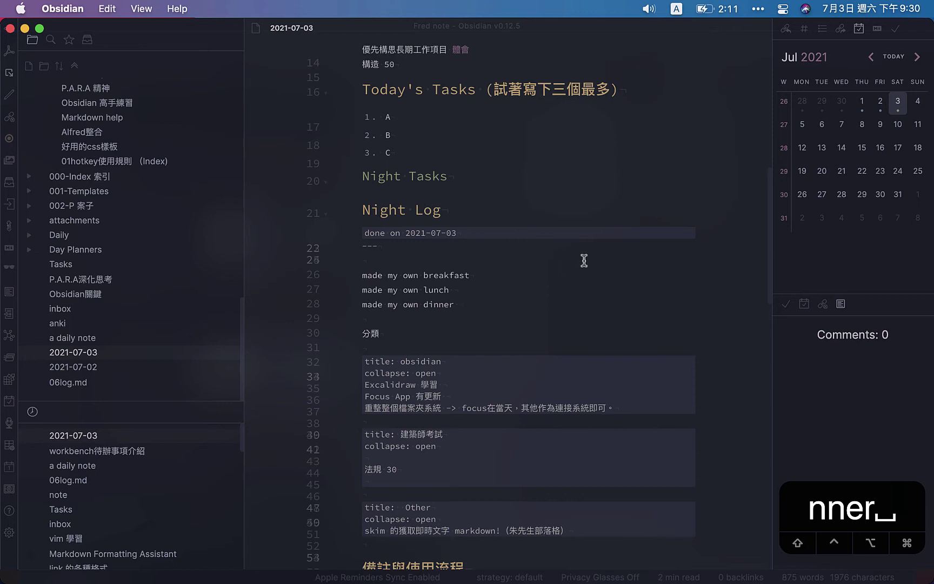
Step: Copy the breakfast, lunch and dinner lines one by one to the workbench
key(alt)
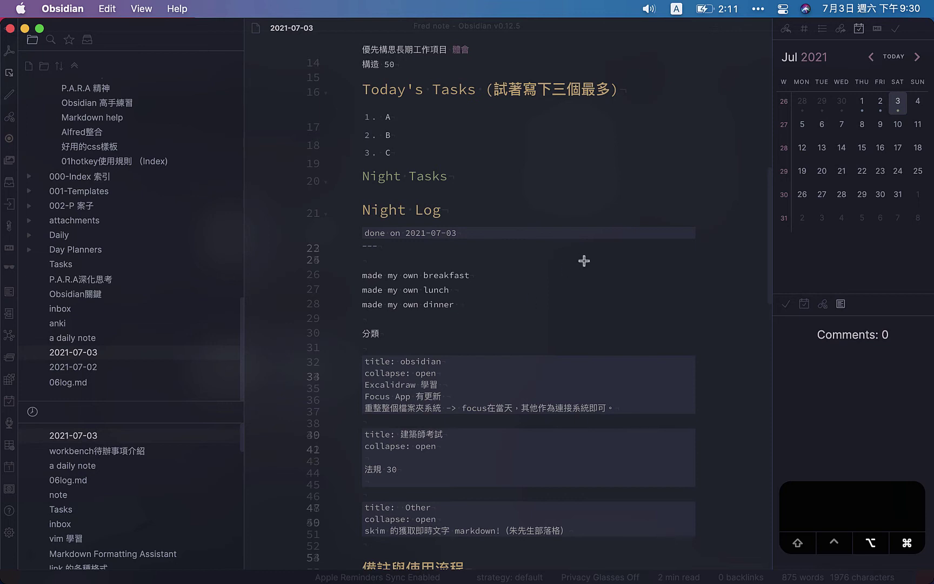
alt+click(496, 275)
alt+click(469, 291)
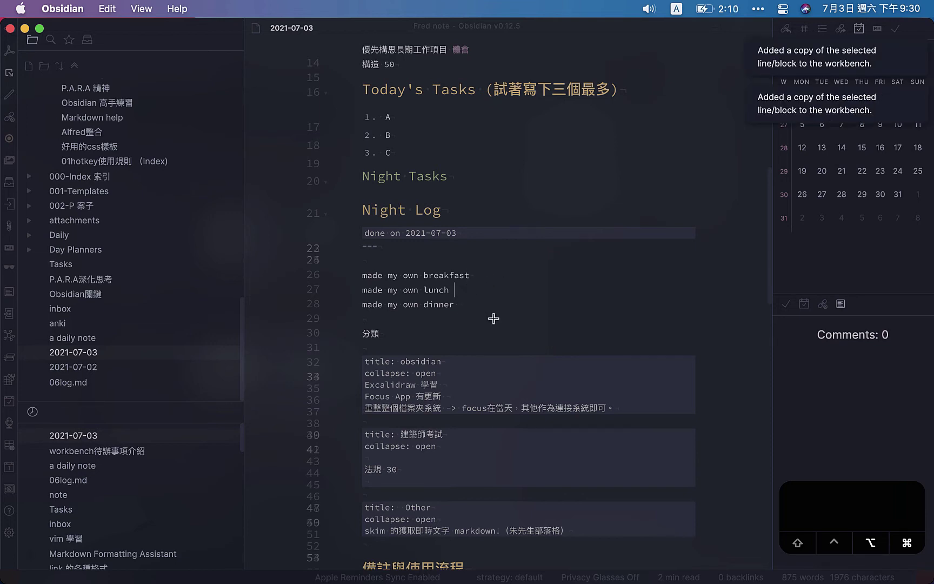
alt+click(496, 305)
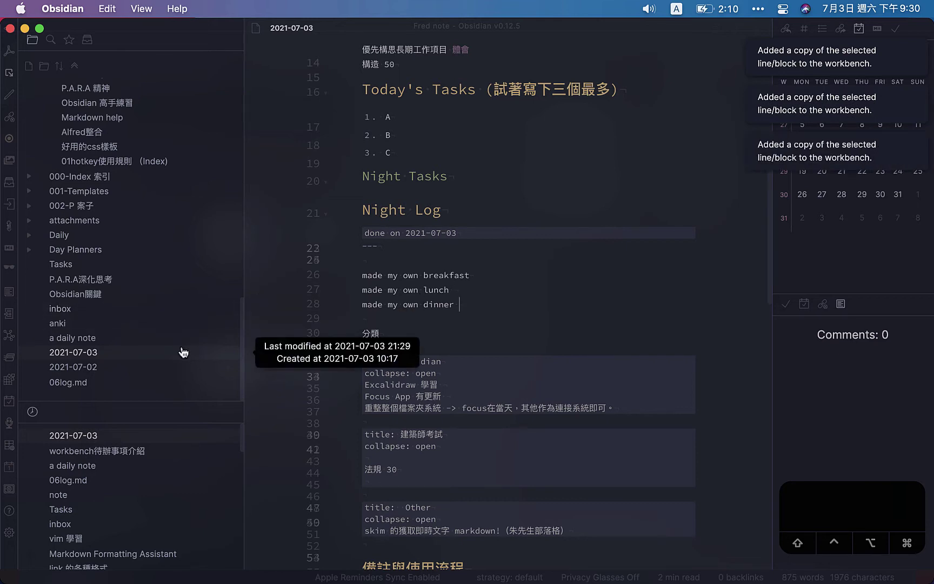
Step: Open 06log.md and check the breakfast, lunch and dinner entries at the end of the 影片 section
click(140, 385)
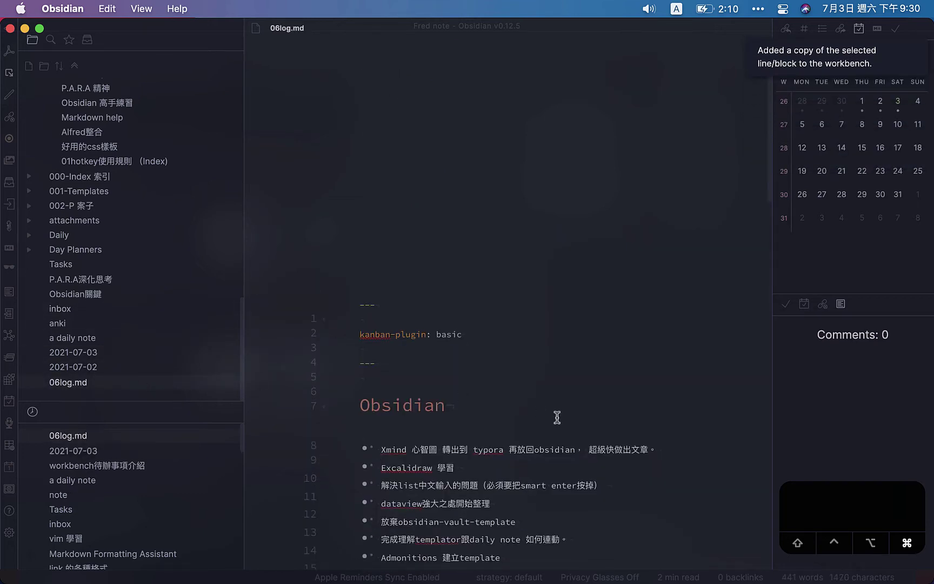
scroll(486, 475, down, 5)
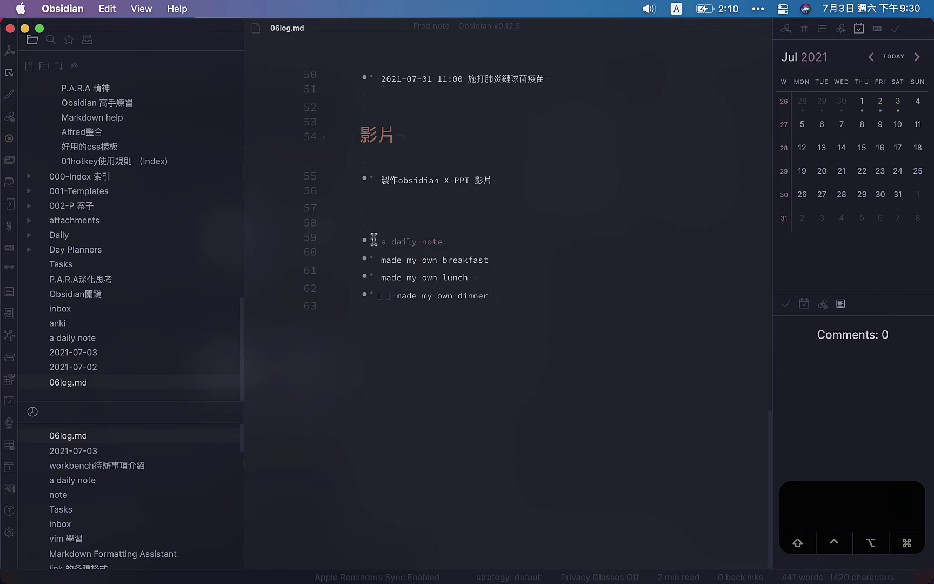
click(403, 279)
click(457, 260)
key(Down)
key(Down)
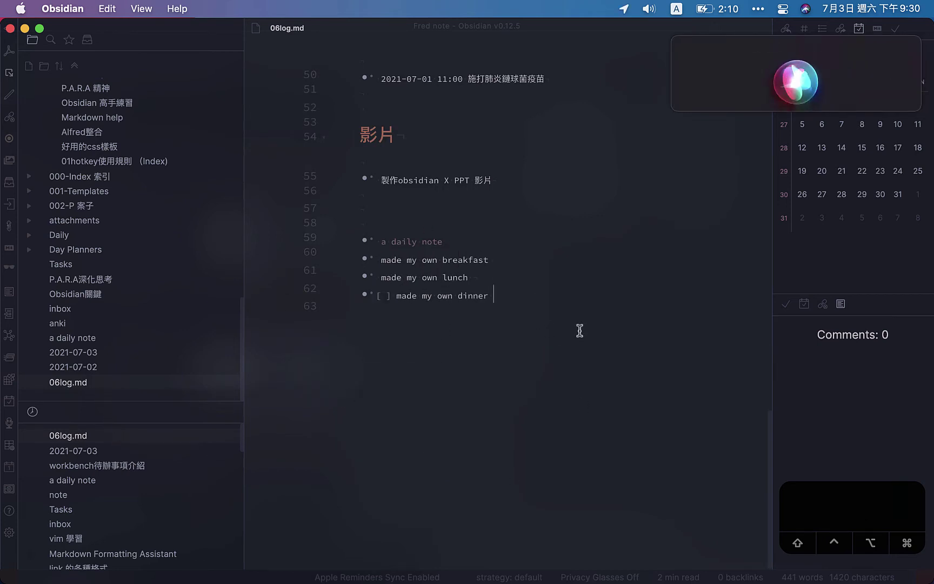
Step: Preview 06log.md in reading view, dismiss Siri, and review the to-do lists from 影片 up to Obsidian
key(cmd+e)
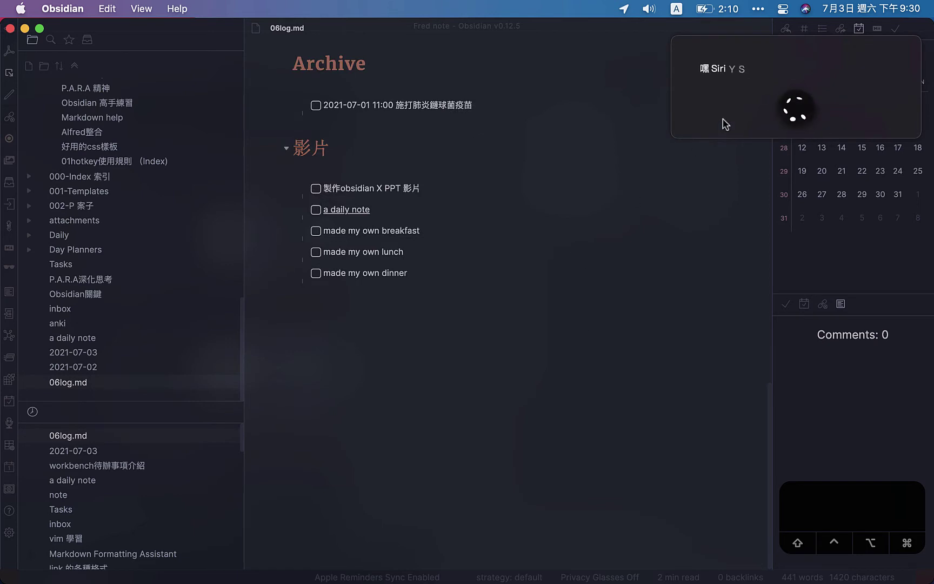
click(675, 38)
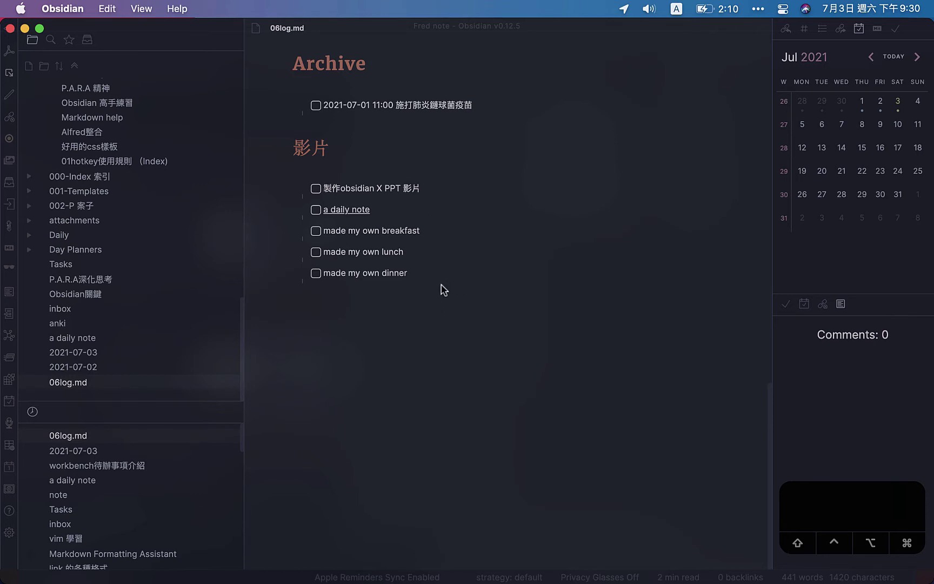
scroll(442, 284, up, 1)
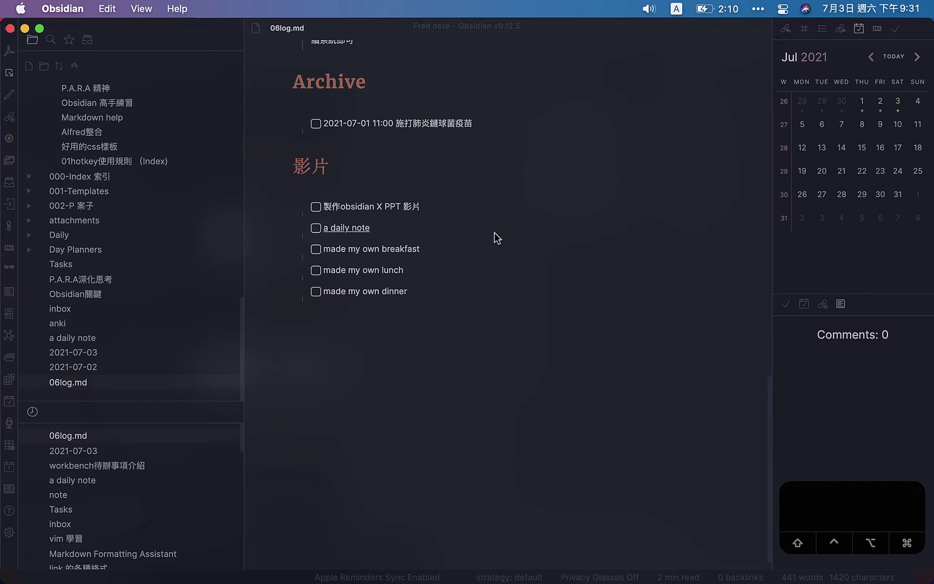
scroll(494, 232, up, 1)
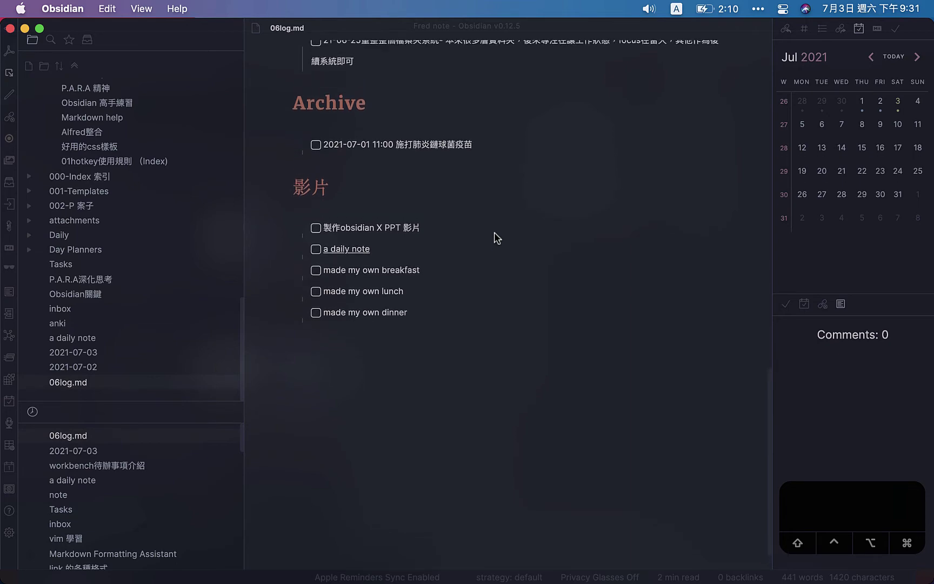
scroll(494, 232, up, 20)
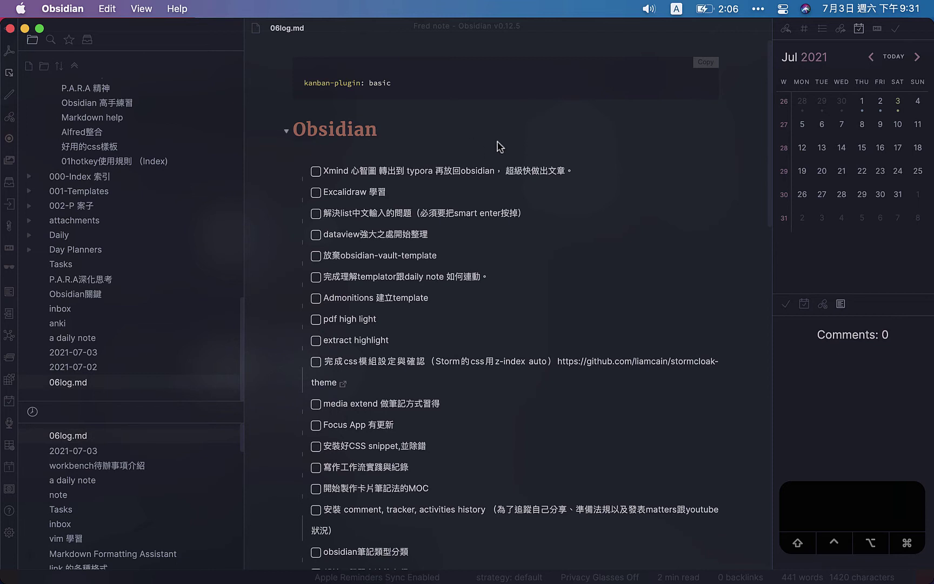
Step: Return 06log.md to editing view, display it as a Kanban board, and look through its lists from Obsidian to 影片
key(super+e)
scroll(533, 147, down, 15)
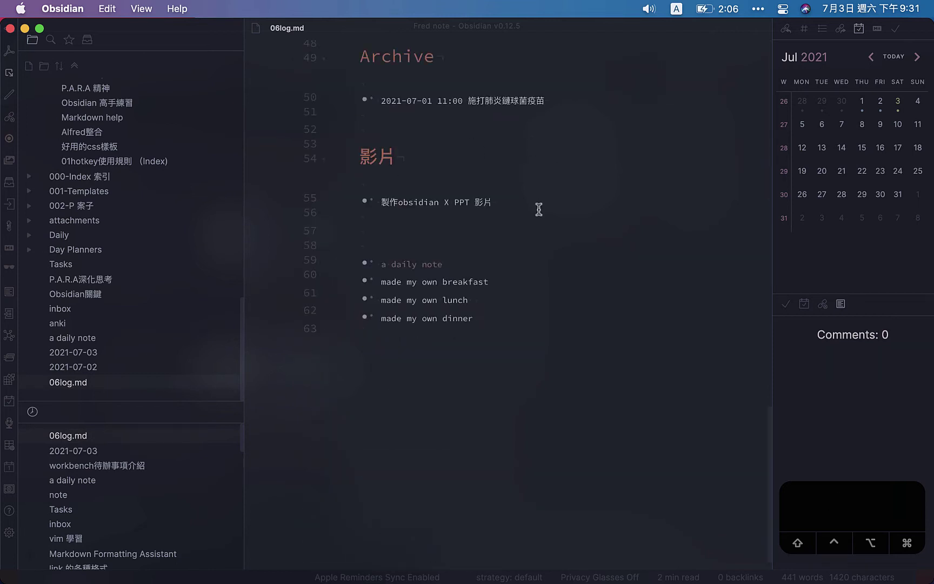
scroll(538, 208, up, 2)
key(alt+super+k)
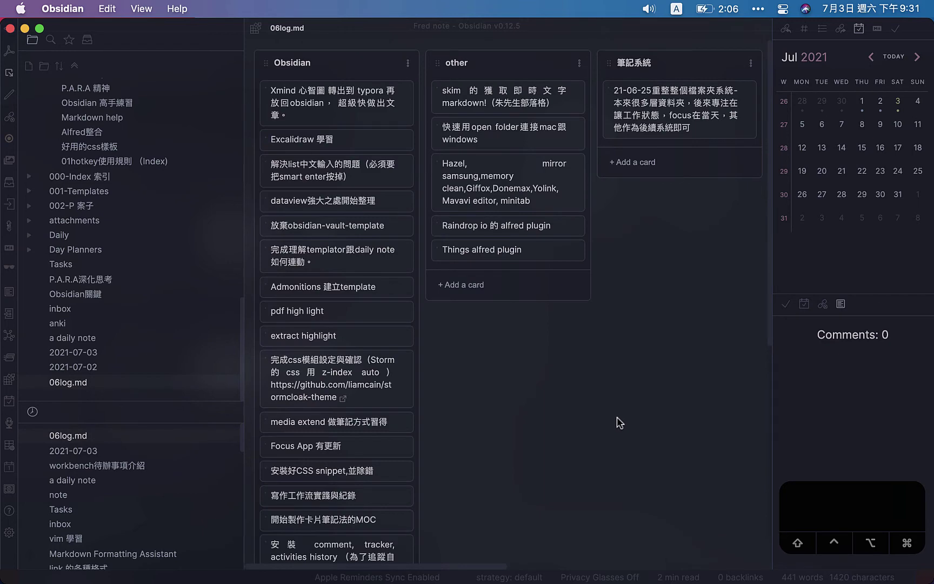
scroll(619, 423, right, 10)
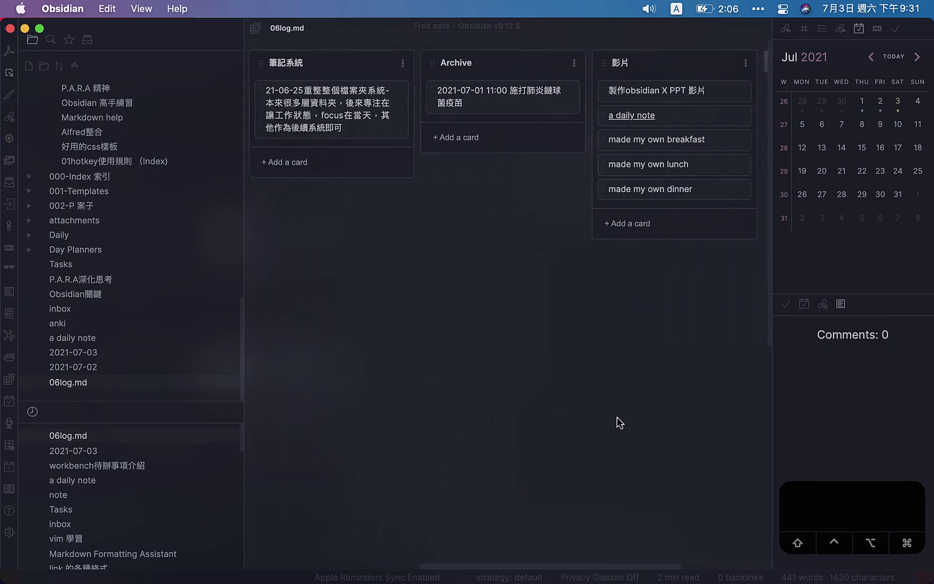
scroll(619, 423, right, 5)
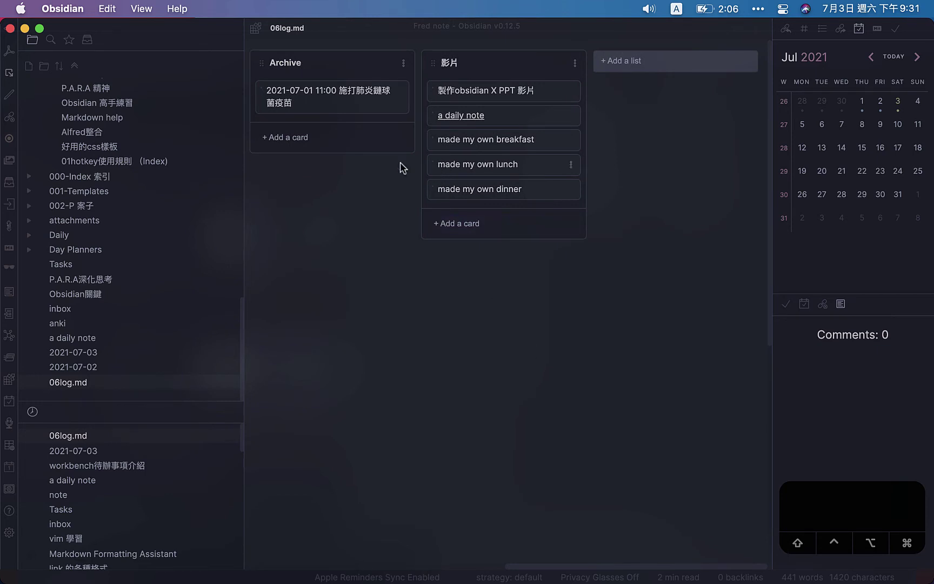
scroll(584, 314, left, 4)
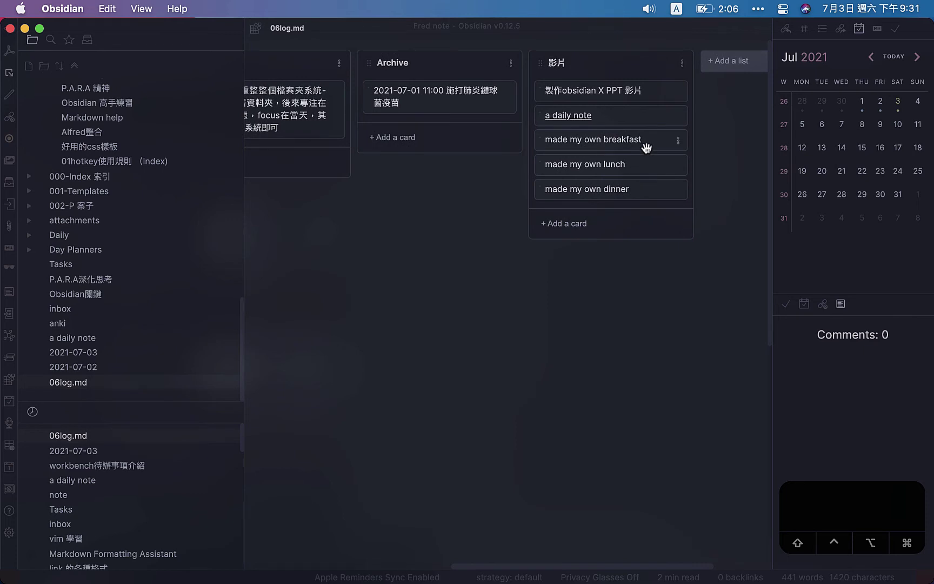
scroll(647, 147, left, 3)
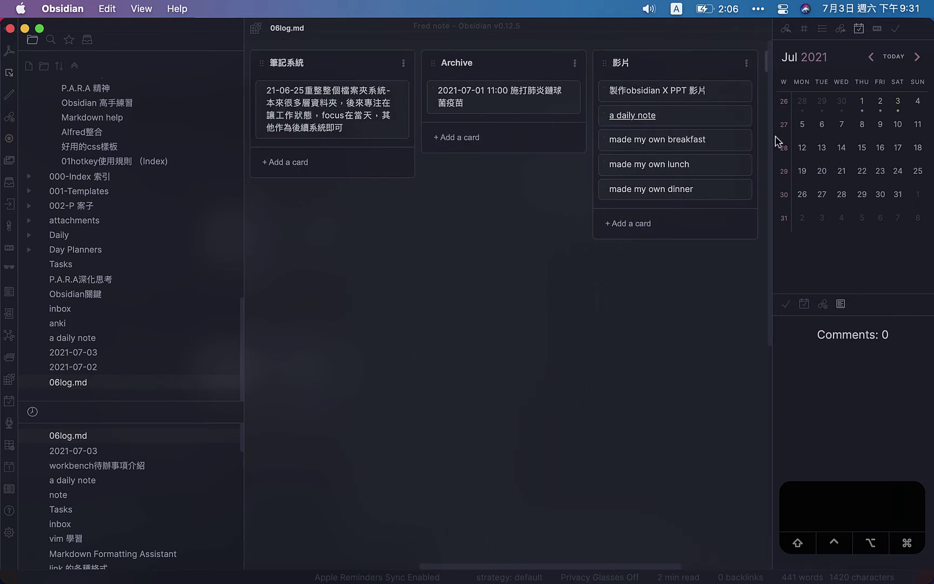
scroll(586, 197, left, 10)
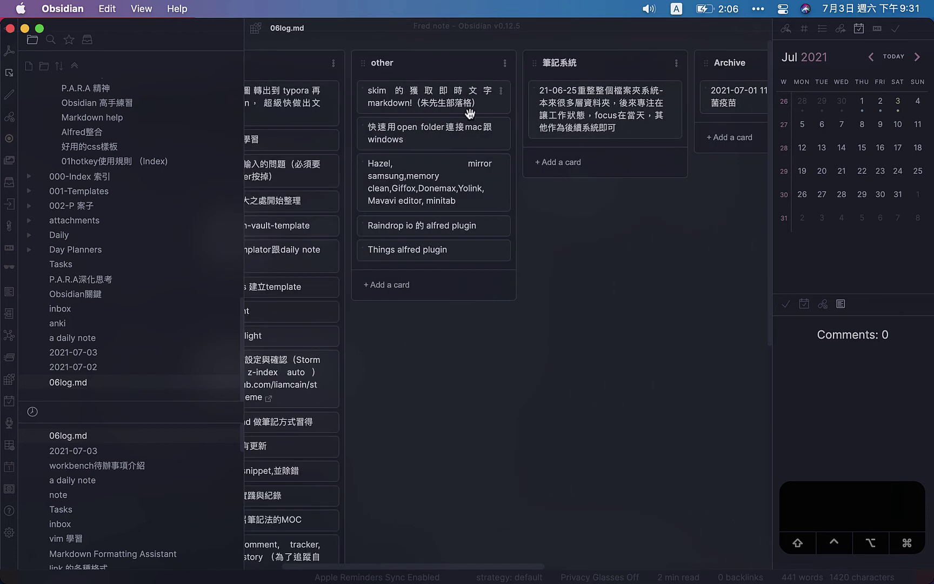
scroll(489, 135, left, 3)
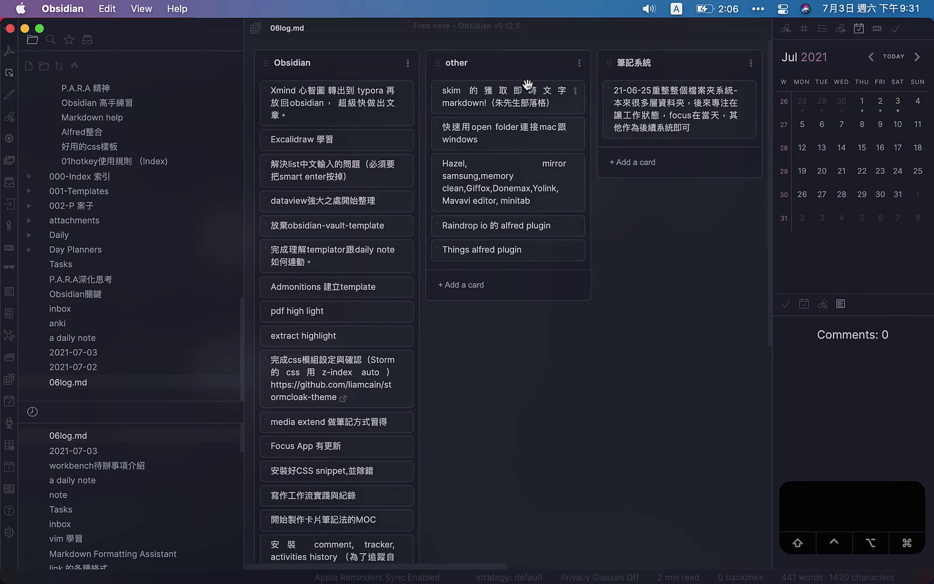
Step: Move the "made my own breakfast" and "made my own lunch" cards from the 影片 list to the end of the other list
scroll(690, 275, right, 13)
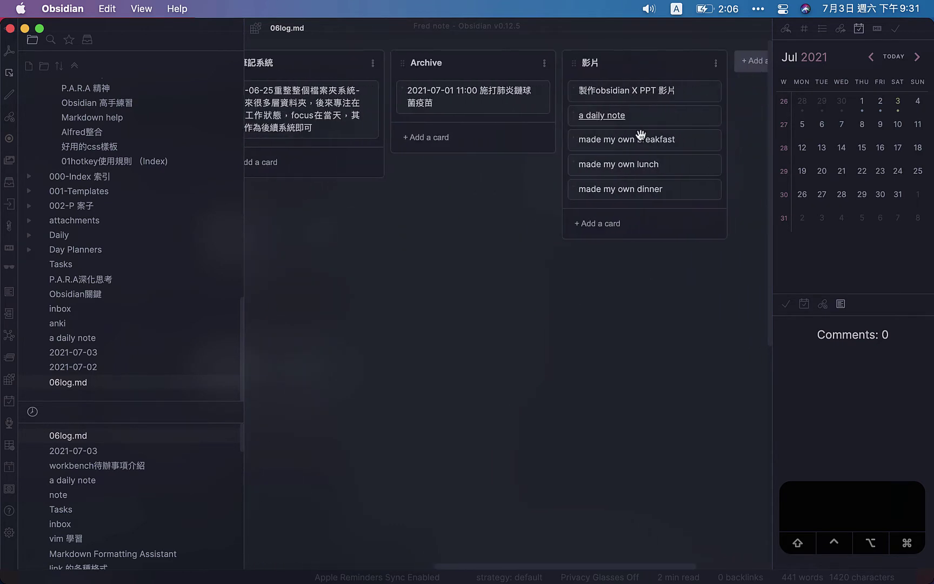
drag(640, 135, 421, 271)
scroll(623, 278, right, 15)
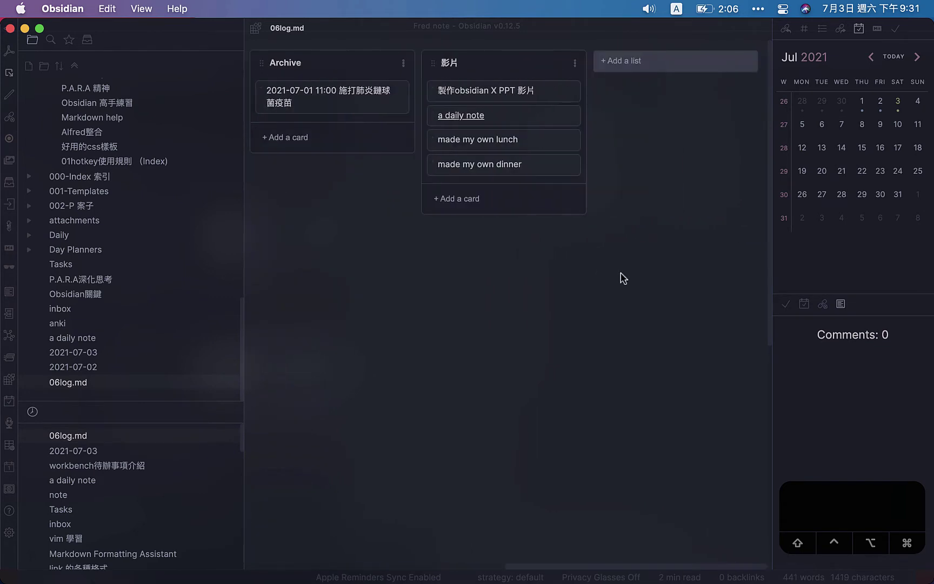
scroll(537, 144, left, 10)
scroll(538, 151, right, 6)
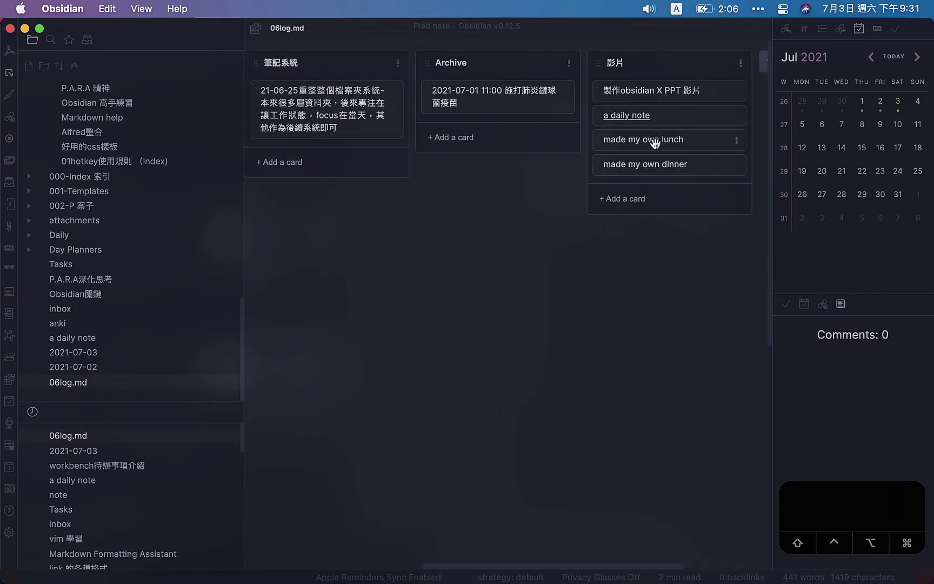
drag(654, 143, 433, 295)
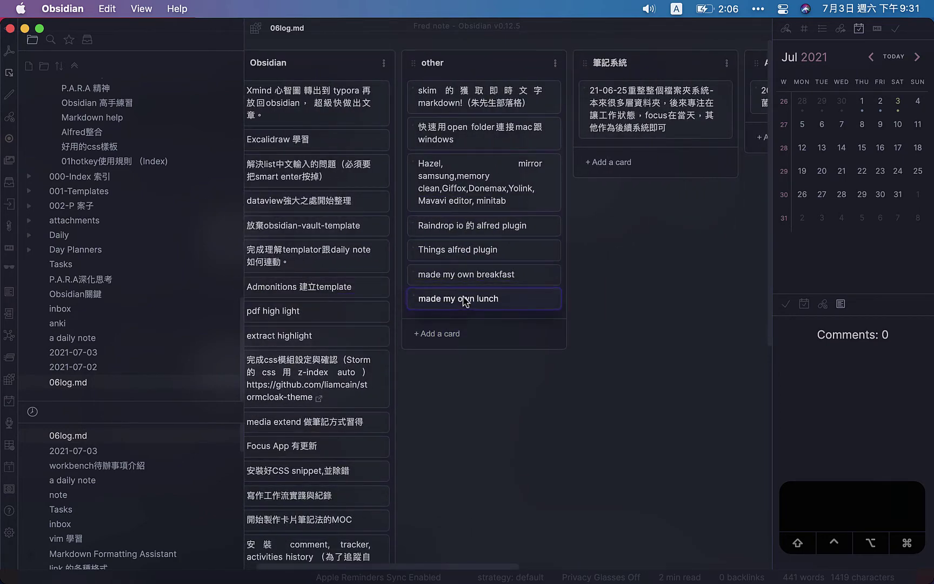
Step: Check the card remaining in the 影片 list and try to undo the two card moves
scroll(661, 305, right, 6)
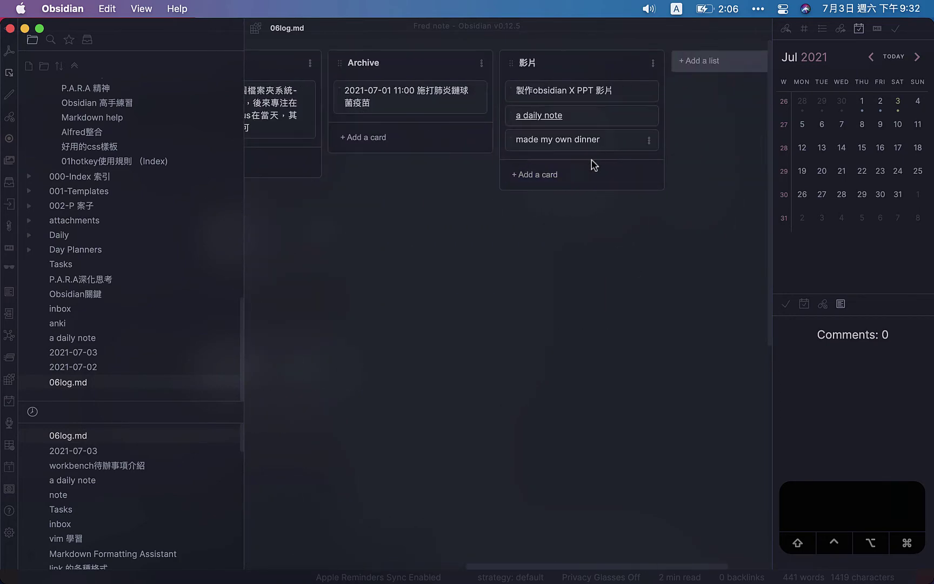
scroll(504, 294, left, 6)
key(super+z)
key(super+z)
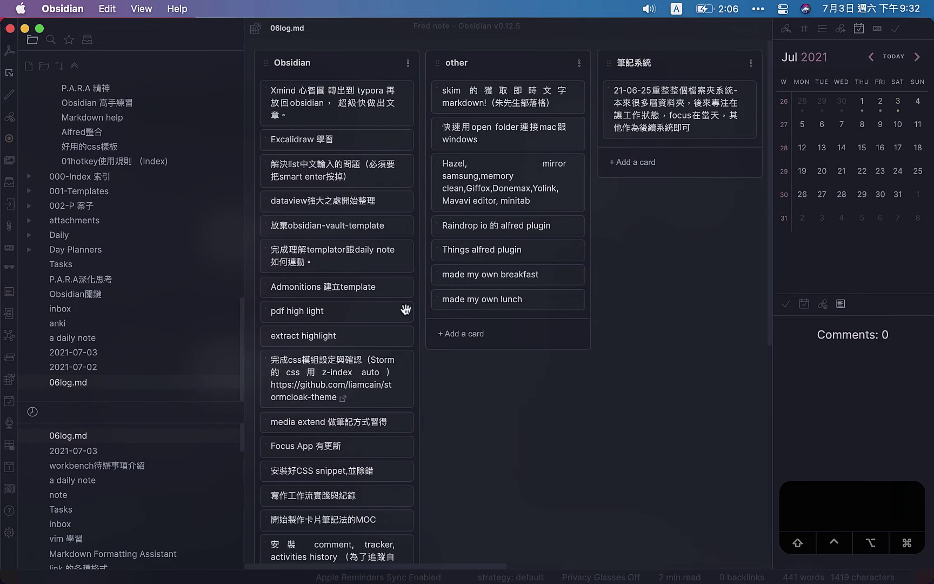
Step: Review the Kanban board's cards, going down the full Obsidian list and across the other, 筆記系統, Archive and 影片 lists
scroll(407, 313, down, 10)
scroll(407, 313, up, 10)
scroll(346, 50, down, 1)
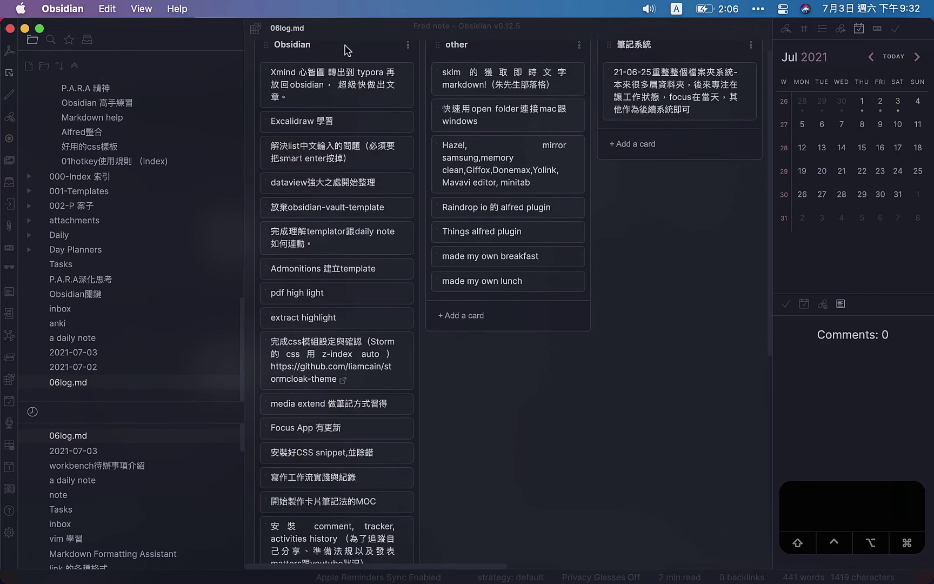
scroll(374, 481, down, 2)
scroll(374, 475, down, 10)
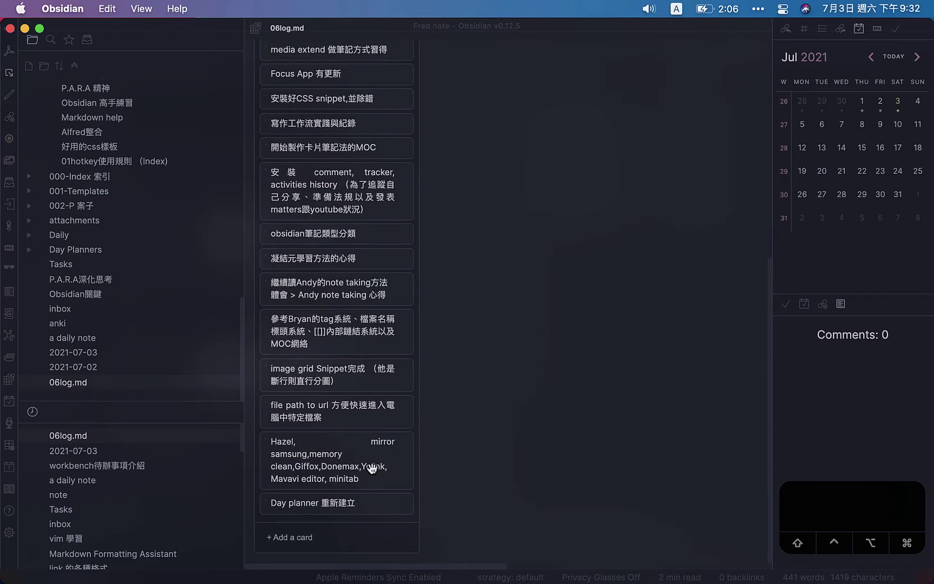
scroll(373, 465, up, 10)
scroll(529, 162, right, 3)
scroll(528, 162, right, 1)
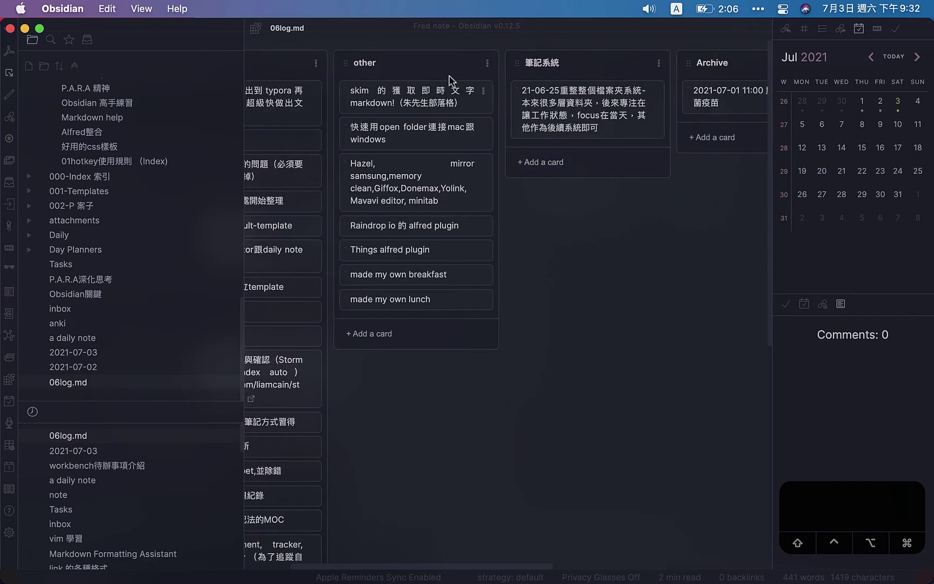
scroll(664, 351, right, 4)
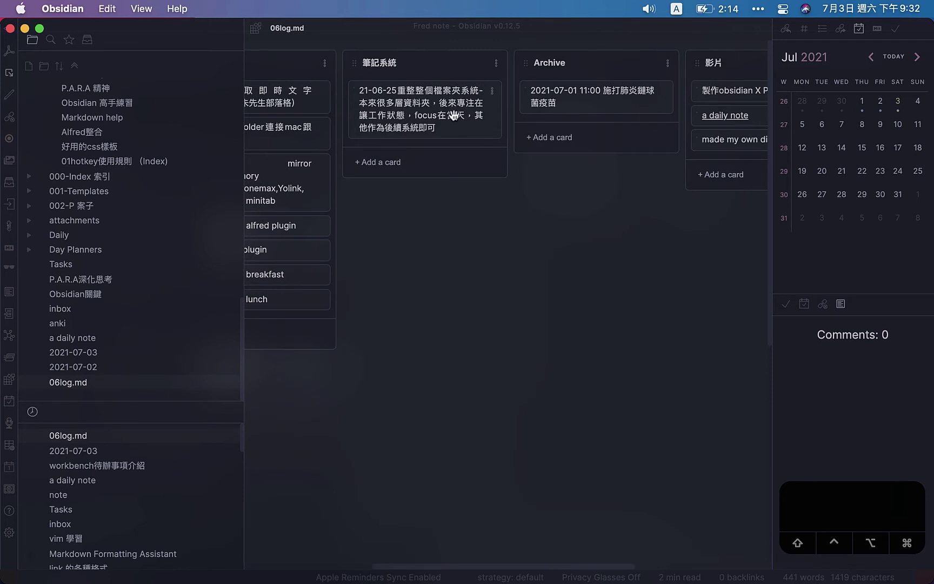
scroll(517, 216, right, 2)
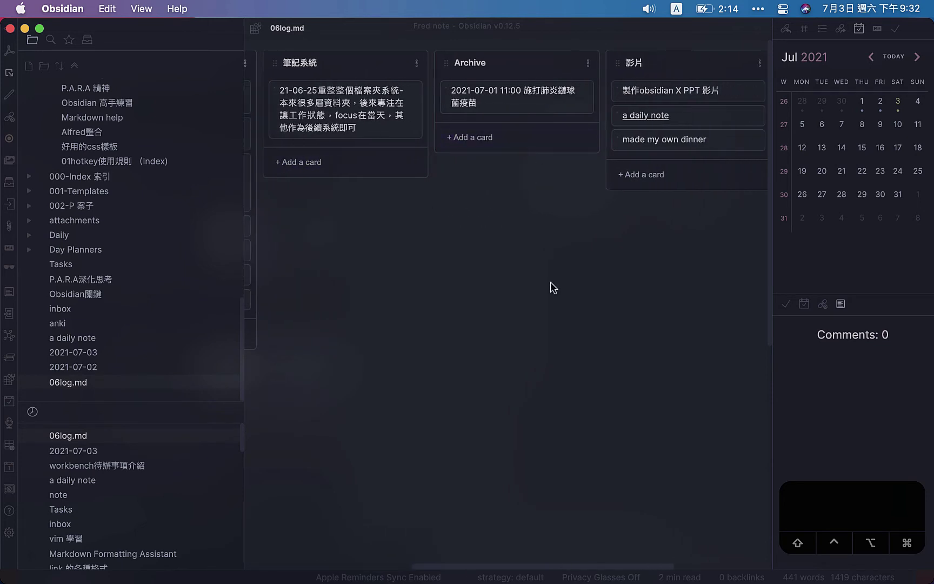
Step: Move the 影片 list ahead of the Archive list on the Kanban board
scroll(550, 282, right, 3)
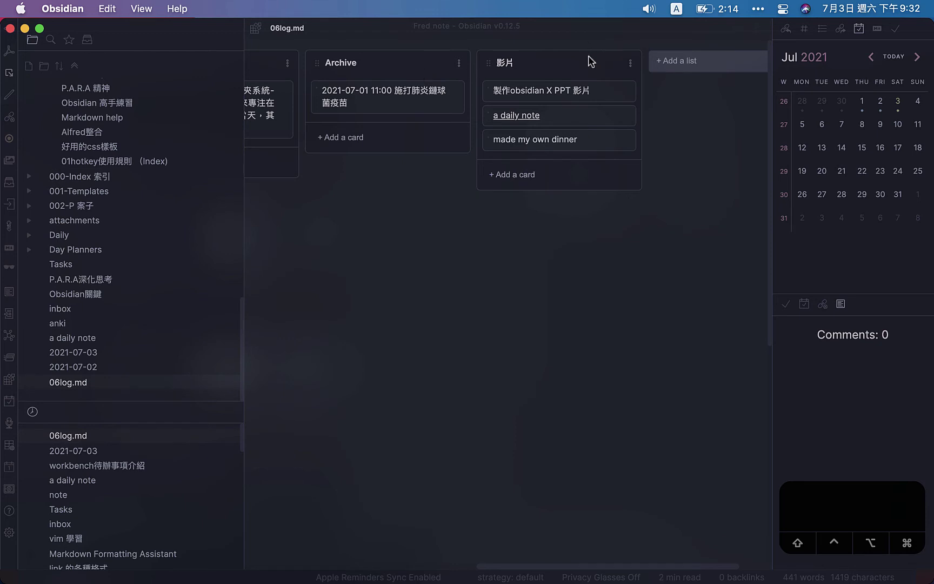
drag(340, 65, 324, 65)
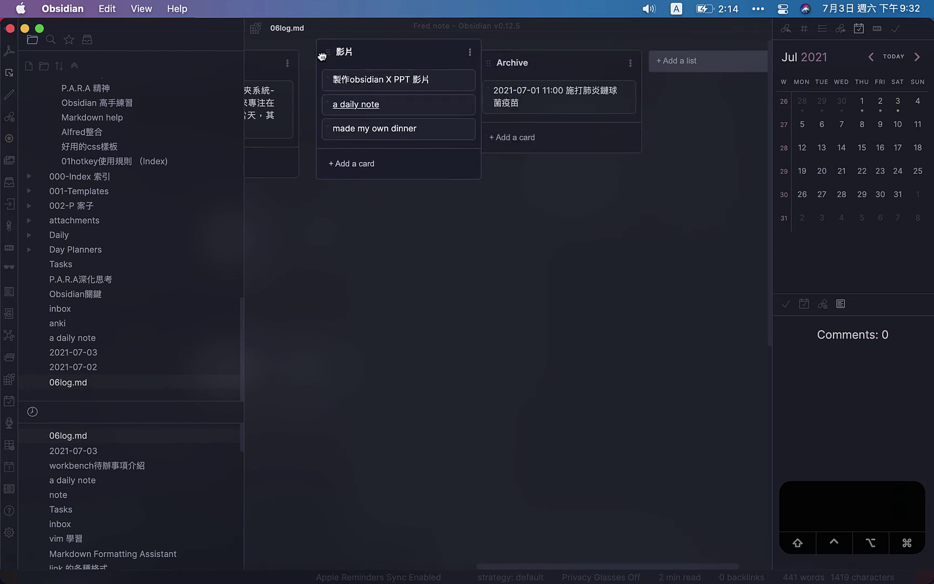
scroll(565, 316, left, 3)
scroll(564, 311, left, 5)
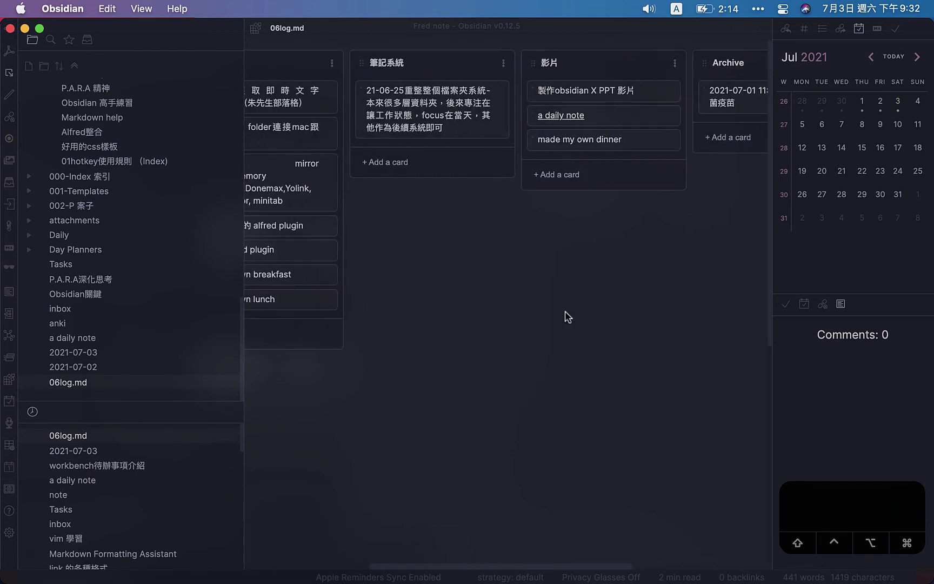
scroll(631, 344, left, 1)
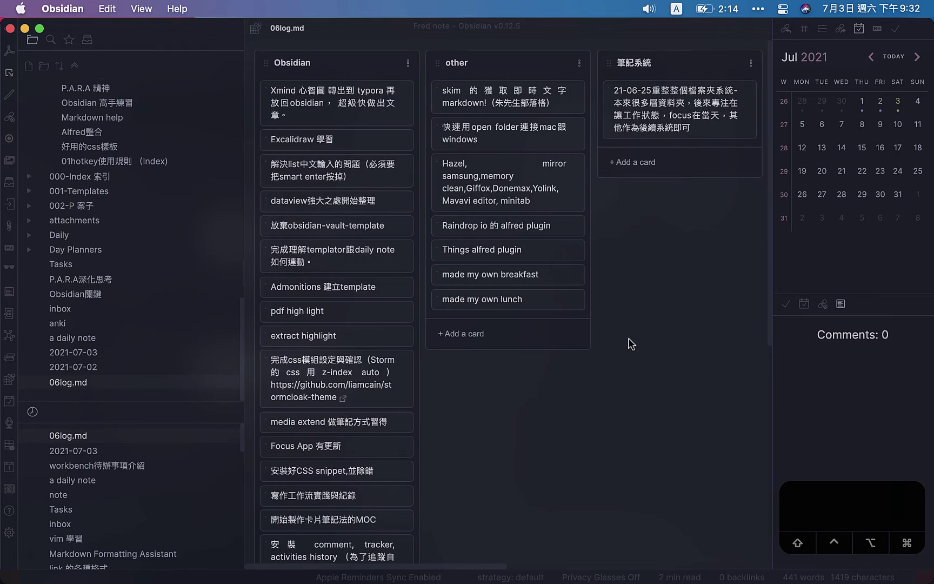
Step: Check the Workbench plugin settings and review the Kanban board's lists from Obsidian across to Archive
key(super+comma)
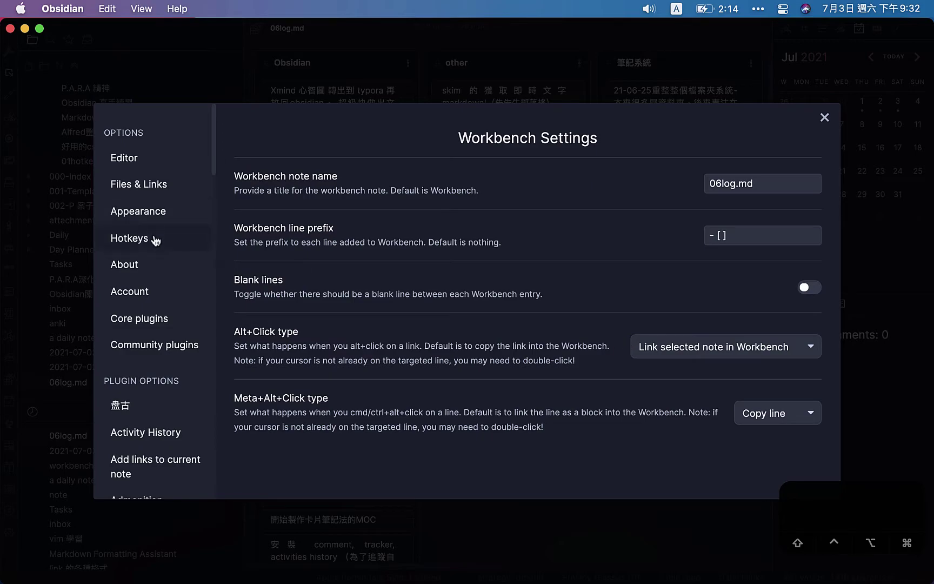
click(657, 68)
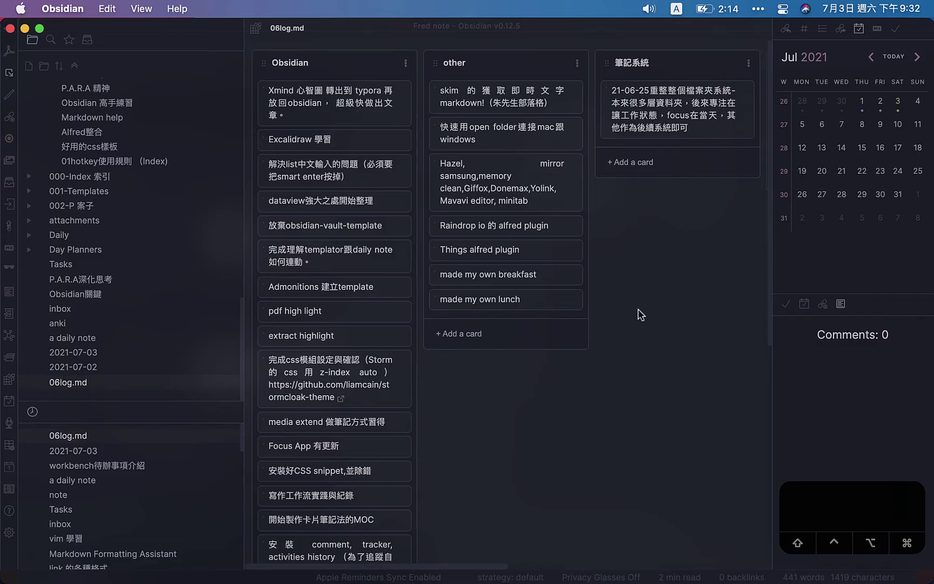
scroll(638, 309, right, 5)
scroll(637, 309, right, 10)
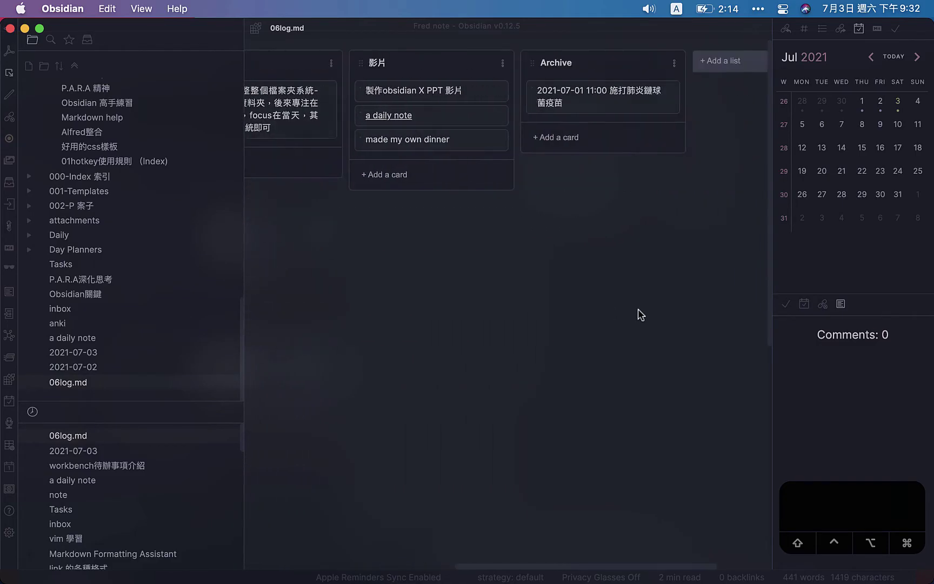
scroll(638, 309, left, 15)
scroll(638, 308, left, 3)
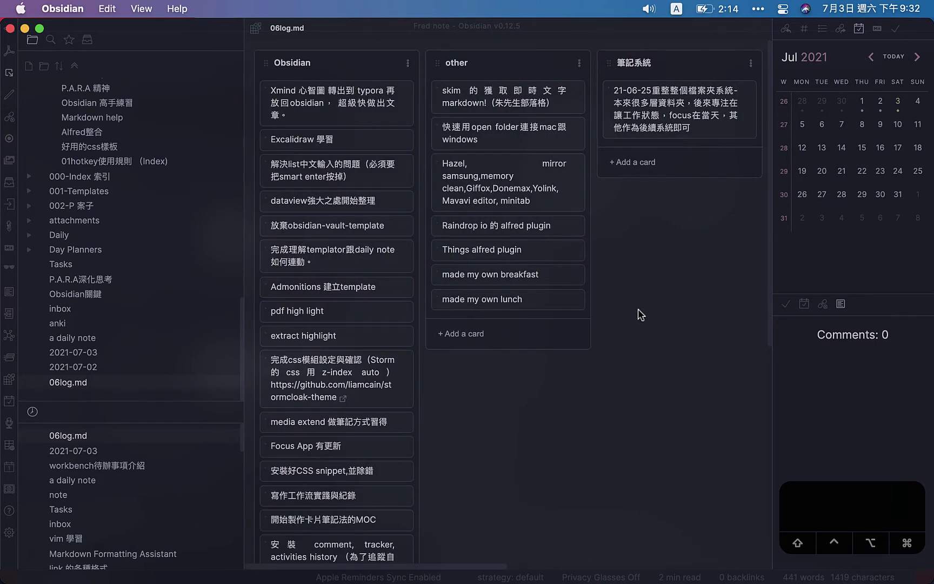
Step: Switch 06log.md from the Kanban board to its Markdown text and read it through to the Archive section
key(alt+super+k)
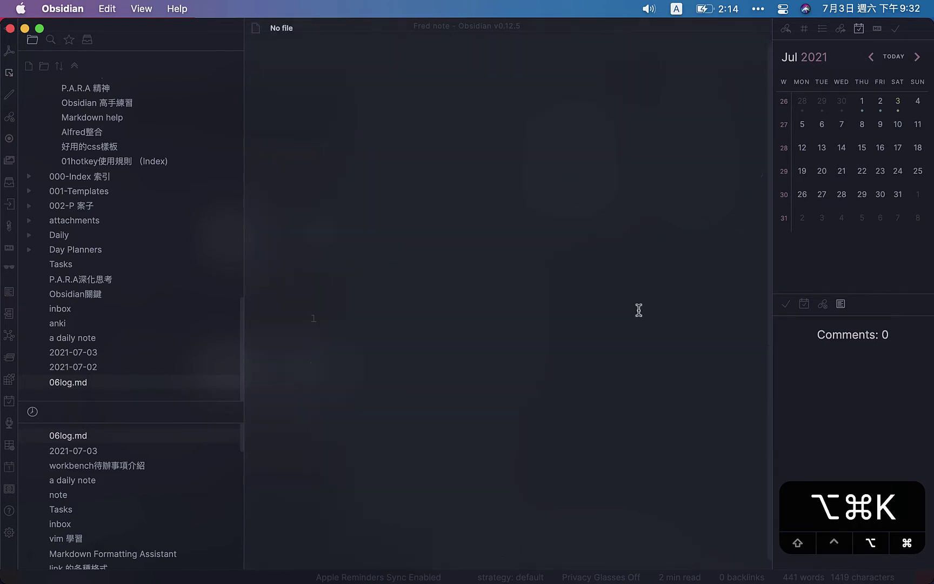
scroll(545, 192, down, 15)
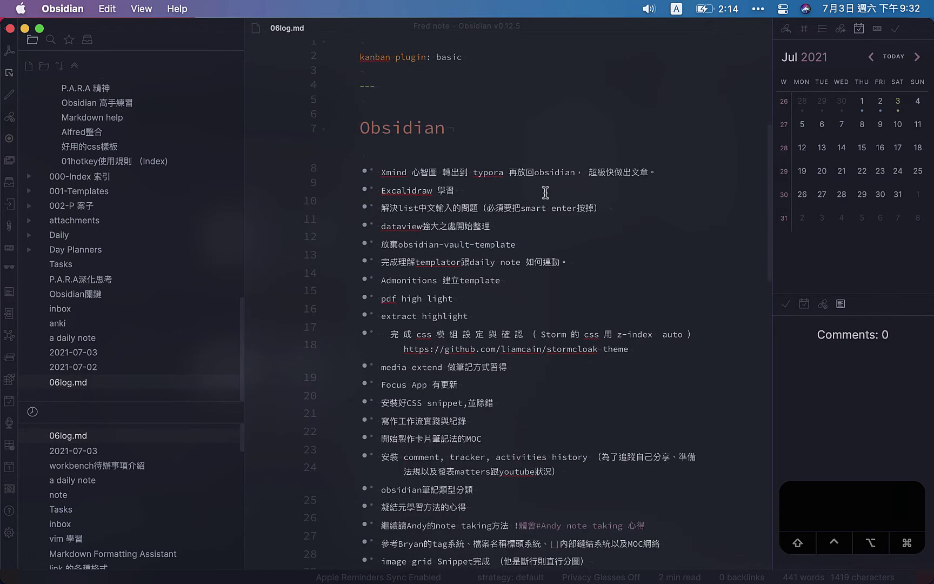
scroll(545, 192, down, 8)
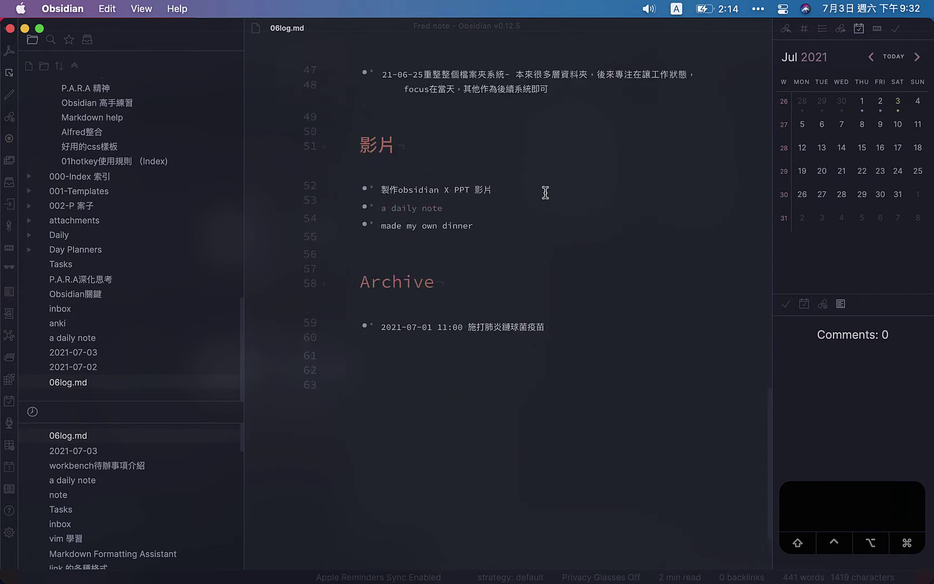
scroll(546, 193, up, 20)
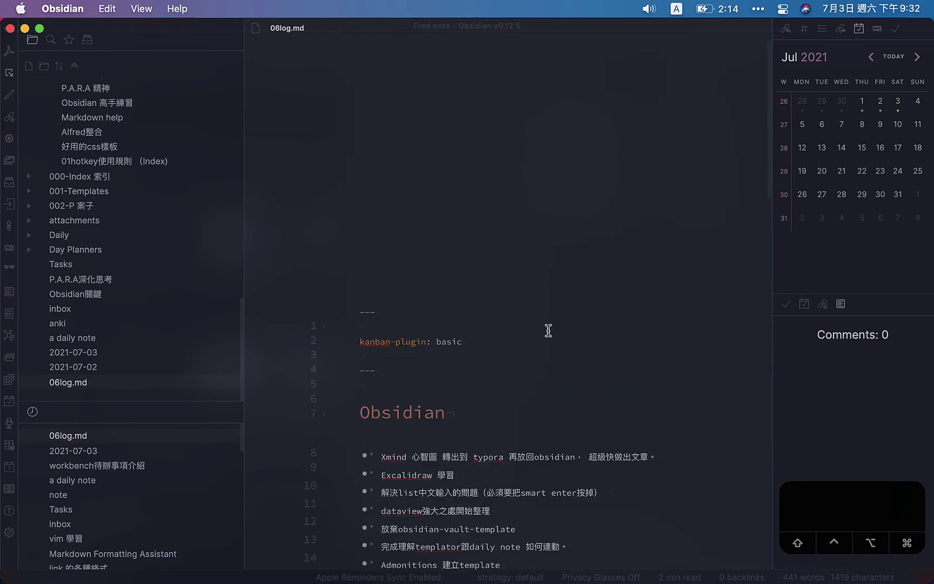
Step: Open the Slide作法 note and examine how the --- separators divide its content into slides
scroll(216, 200, up, 15)
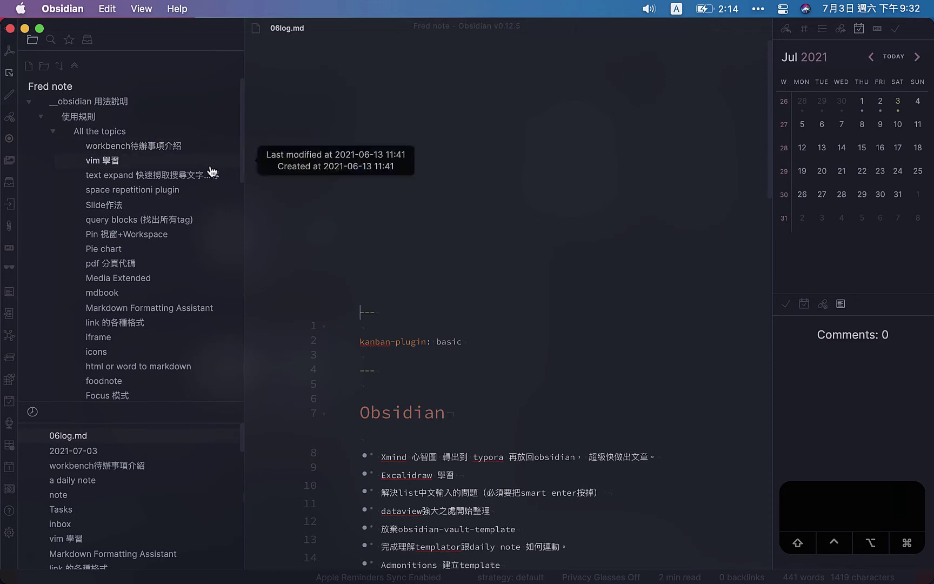
click(202, 206)
scroll(439, 350, down, 5)
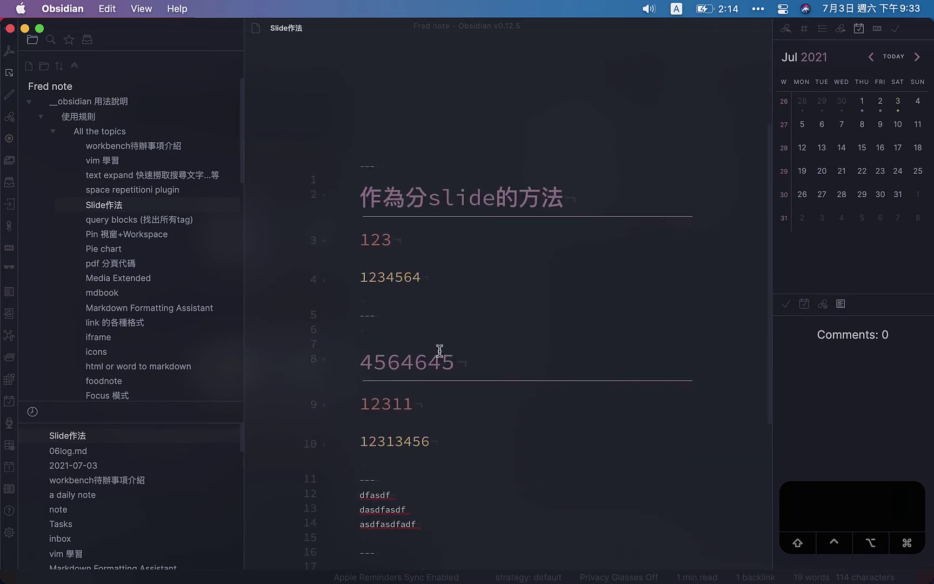
scroll(440, 351, up, 1)
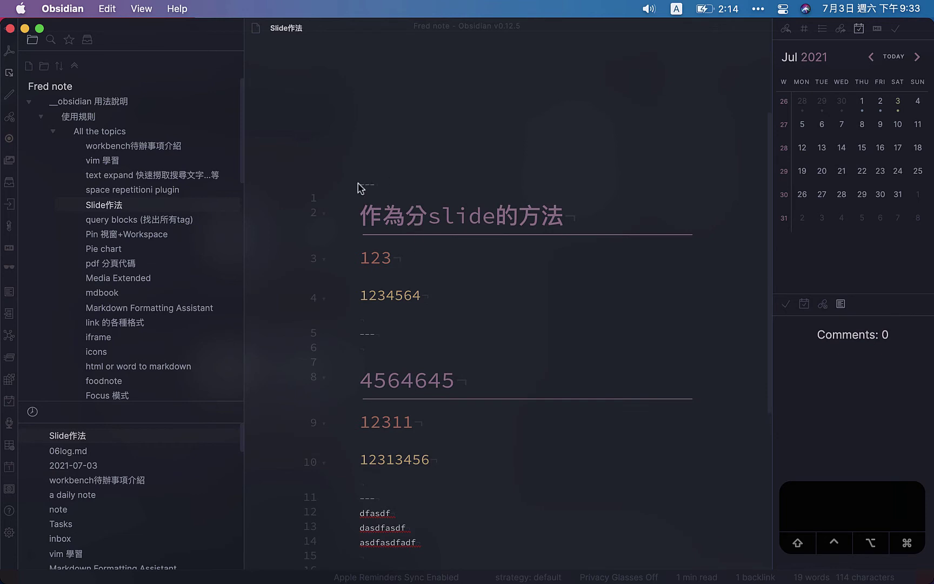
drag(358, 184, 375, 185)
click(459, 244)
scroll(521, 473, down, 3)
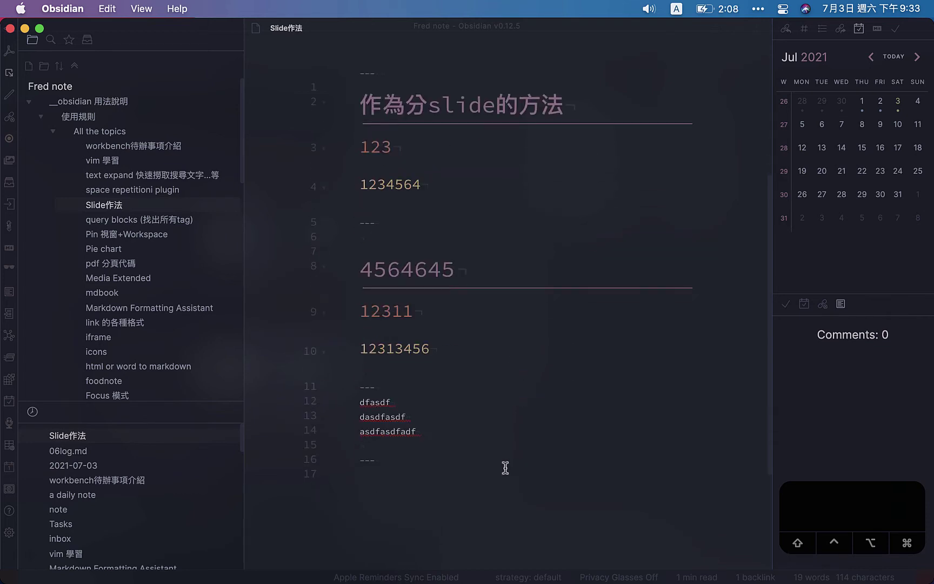
scroll(327, 348, down, 2)
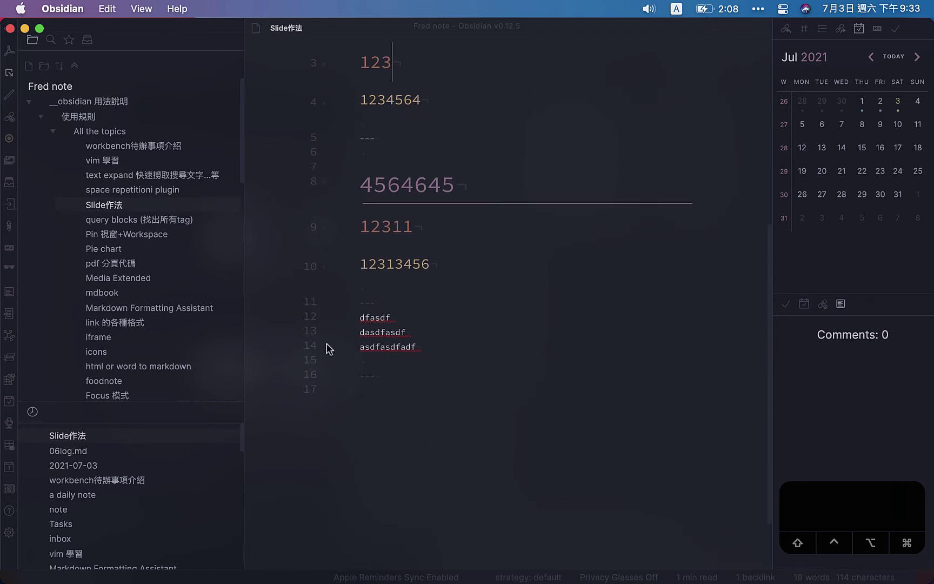
scroll(400, 388, up, 5)
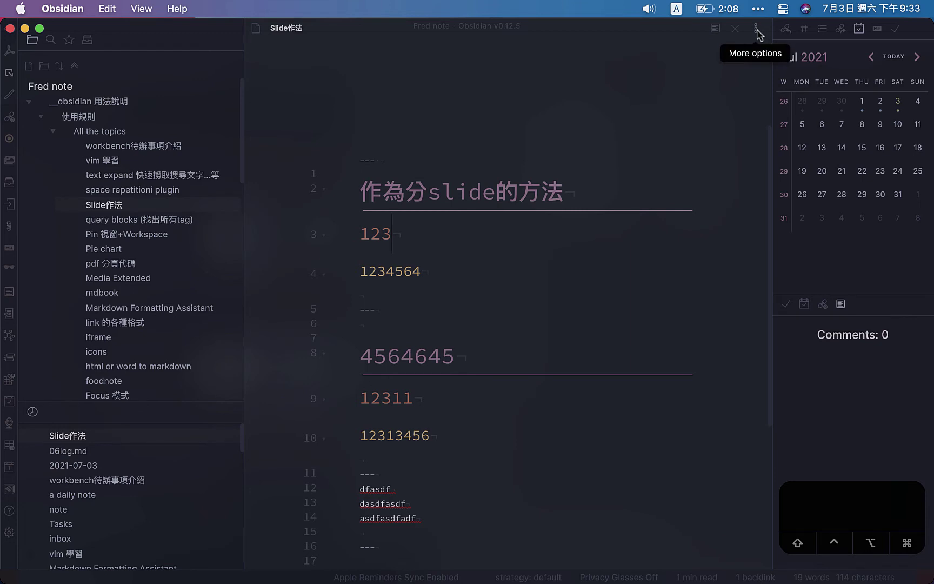
Step: Start a presentation of the Slide作法 note, page forward and back through its slides, and exit it
click(757, 30)
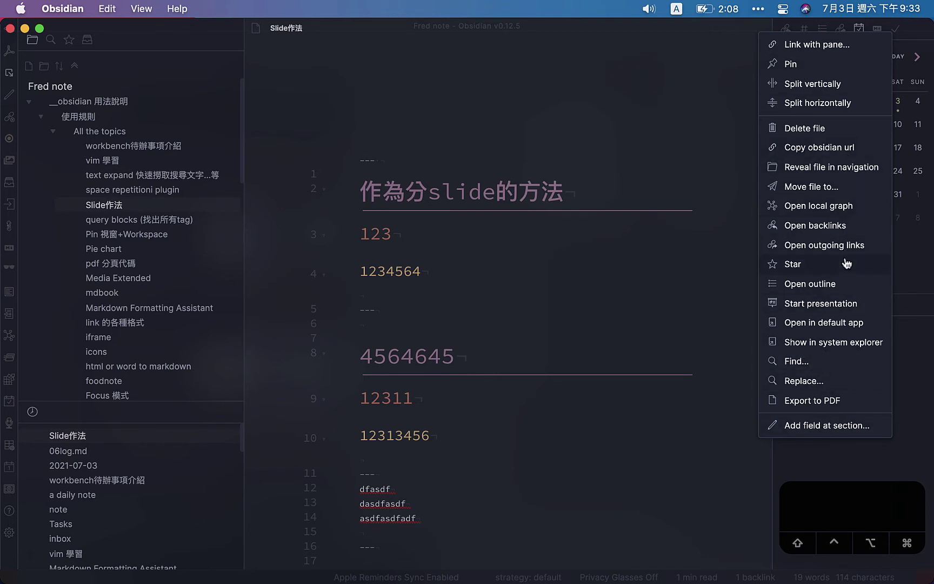
click(843, 313)
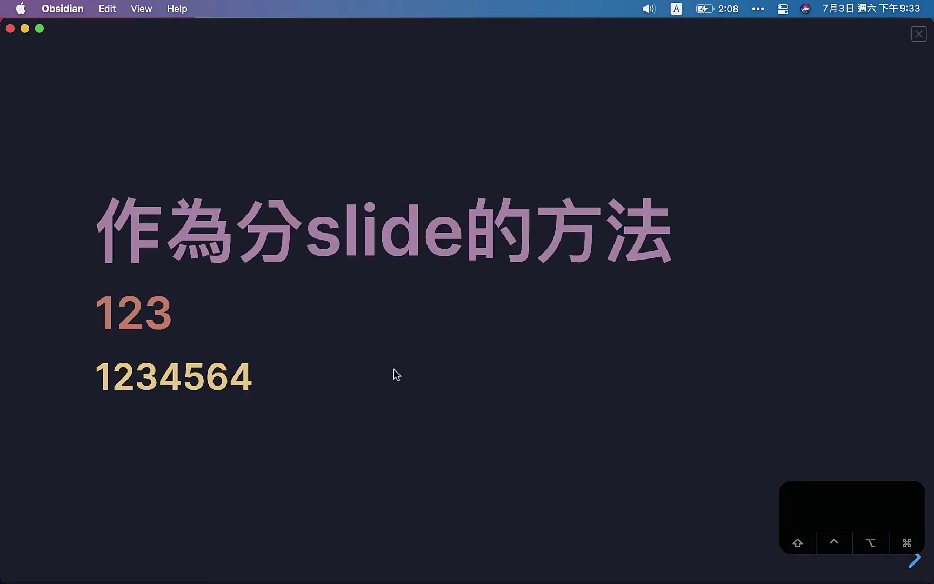
key(Right)
key(Right)
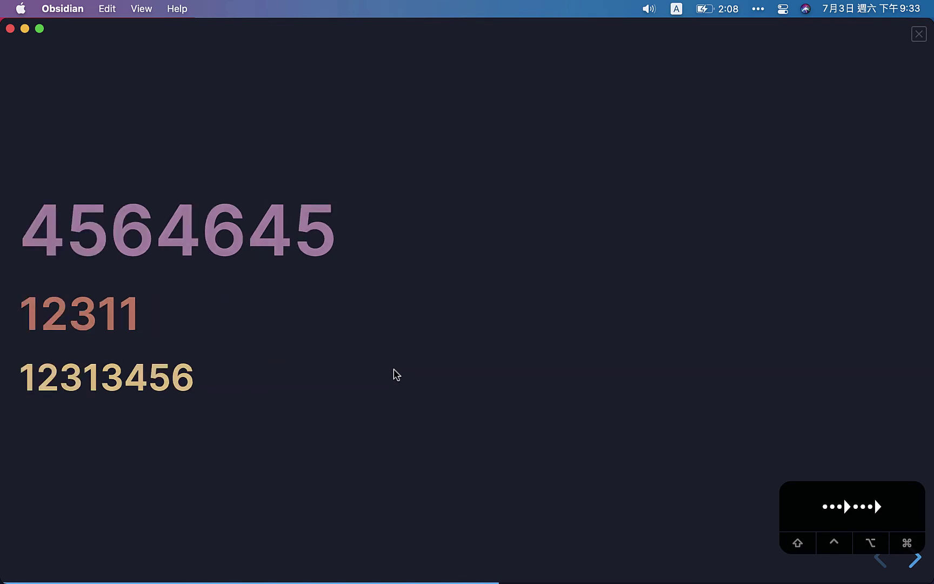
key(Left)
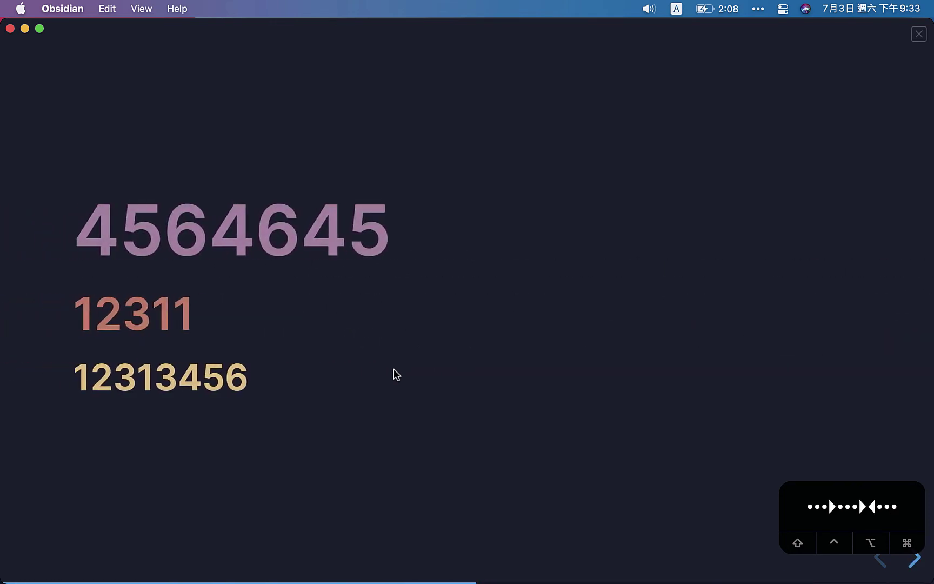
key(Left)
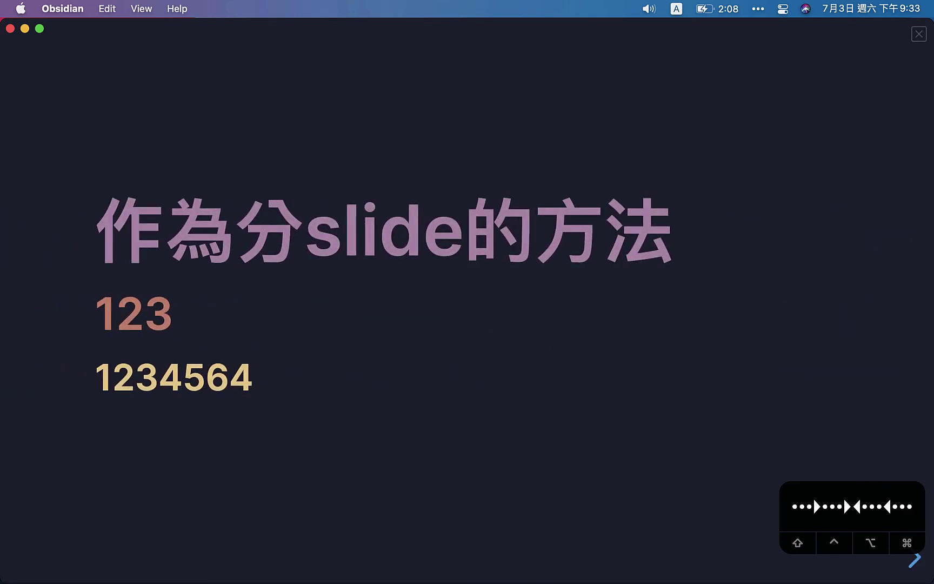
key(Escape)
Step: Open the "query blocks (找出所有tag)" note and examine the query code block for the #todo tag
scroll(404, 426, down, 2)
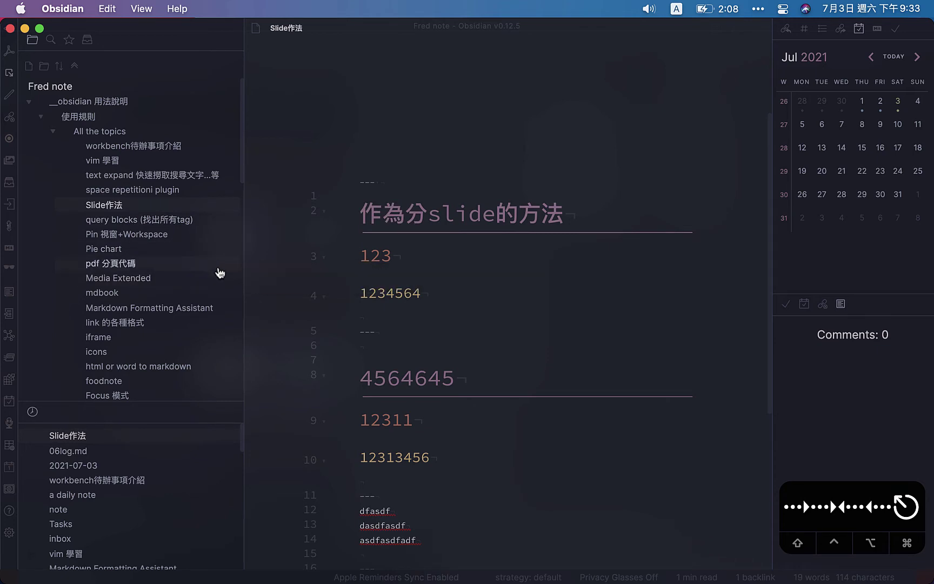
scroll(216, 243, down, 1)
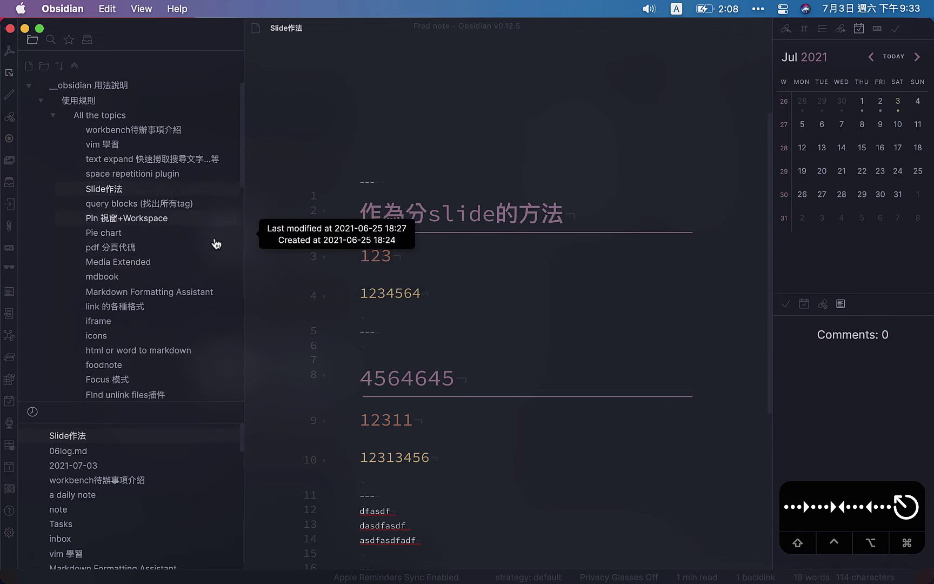
click(216, 210)
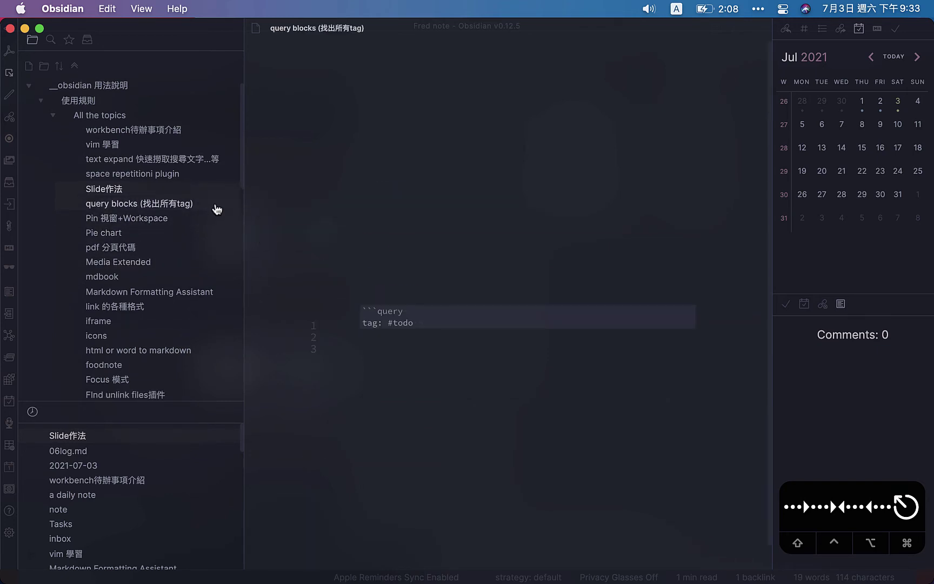
click(463, 336)
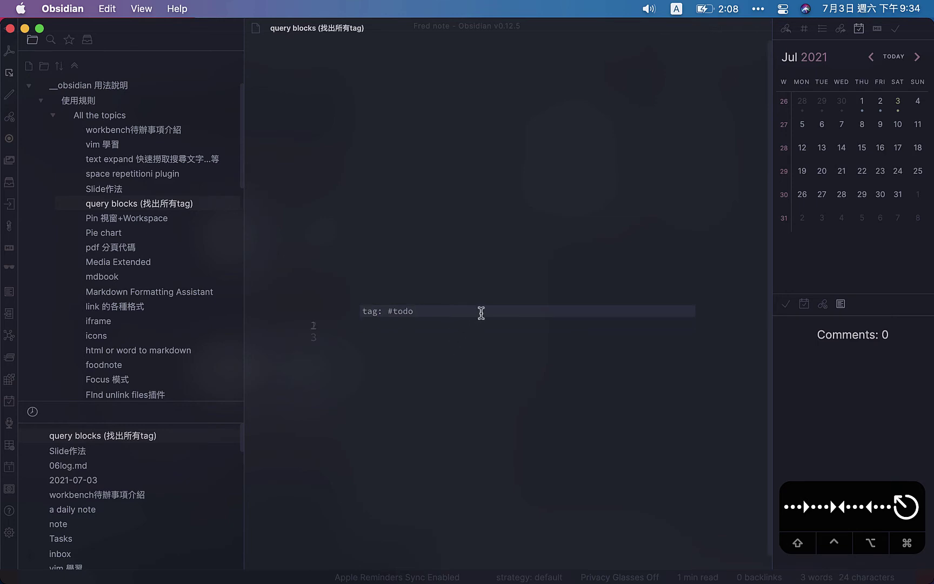
key(Up)
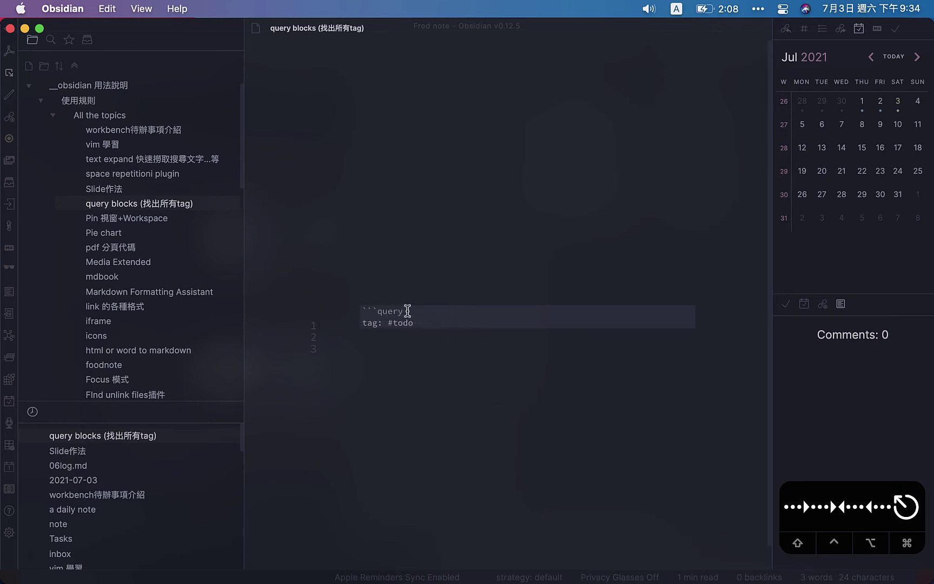
key(Down)
key(Return)
key(Return)
text(```)
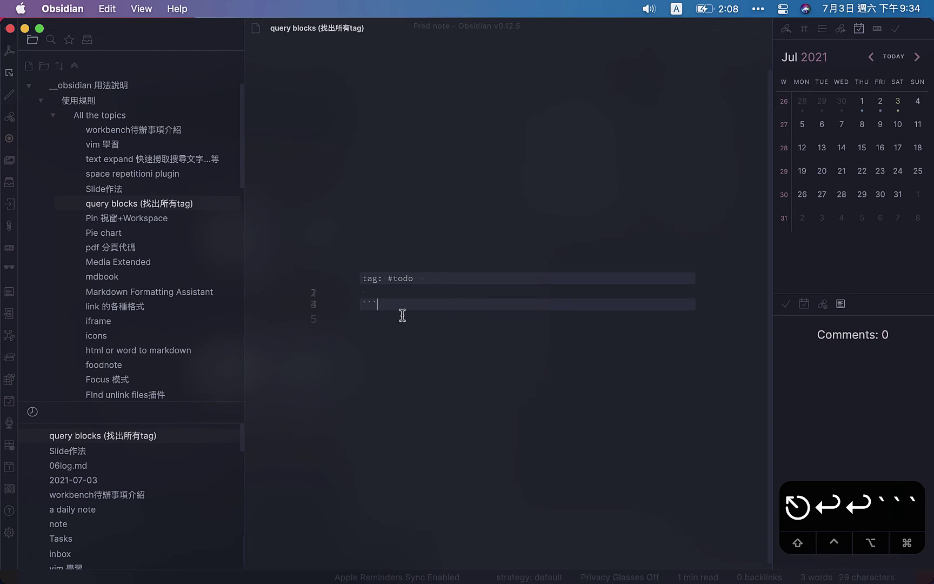
text(qu)
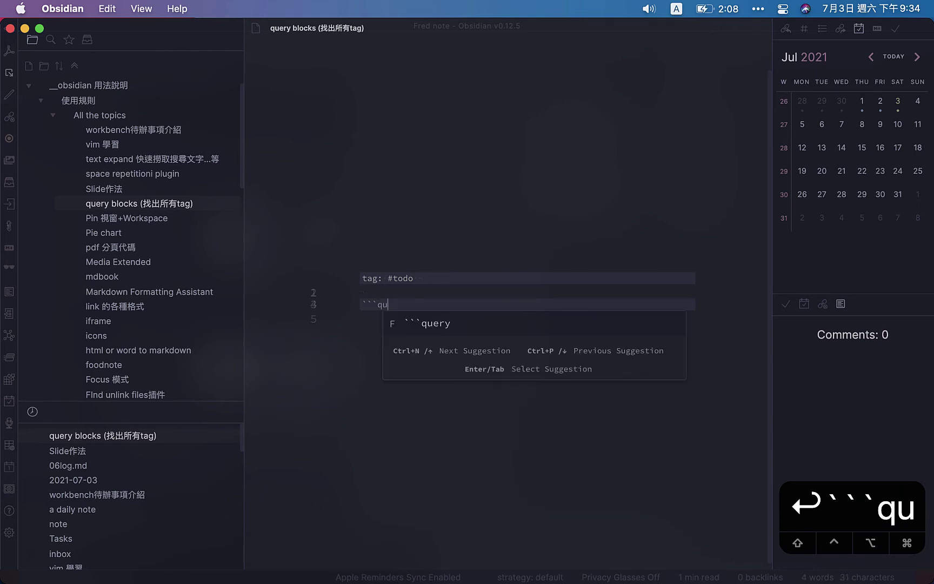
key(BackSpace)
key(BackSpace)
key(BackSpace)
key(BackSpace)
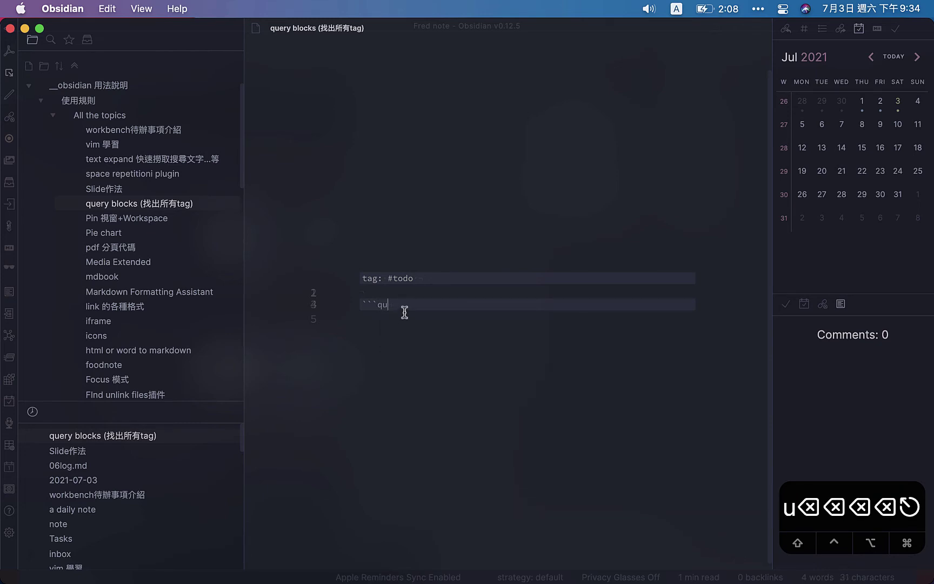
key(BackSpace)
key(BackSpace)
key(BackSpace)
key(BackSpace)
key(BackSpace)
key(BackSpace)
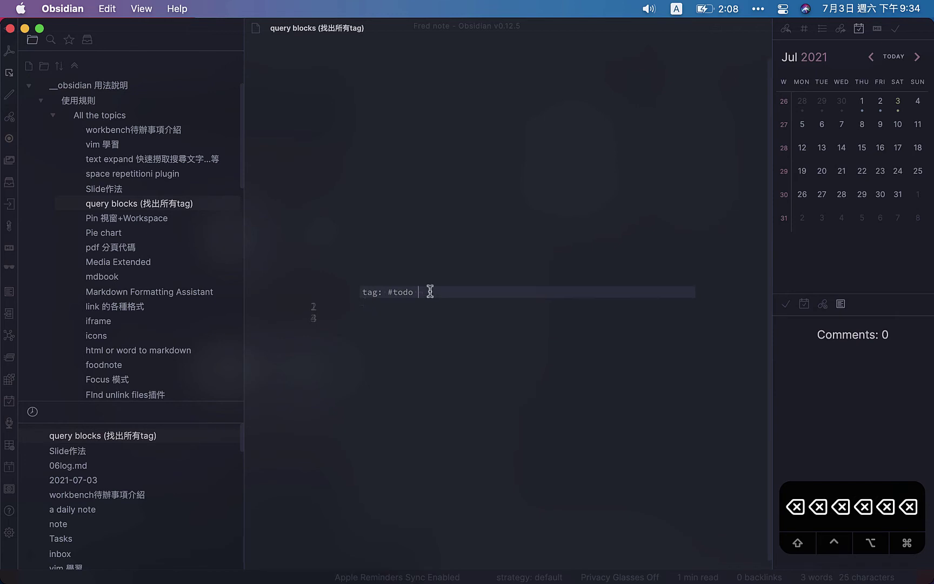
mouse_move(373, 285)
mouse_down()
mouse_move(411, 288)
mouse_move(427, 302)
mouse_move(390, 292)
mouse_up()
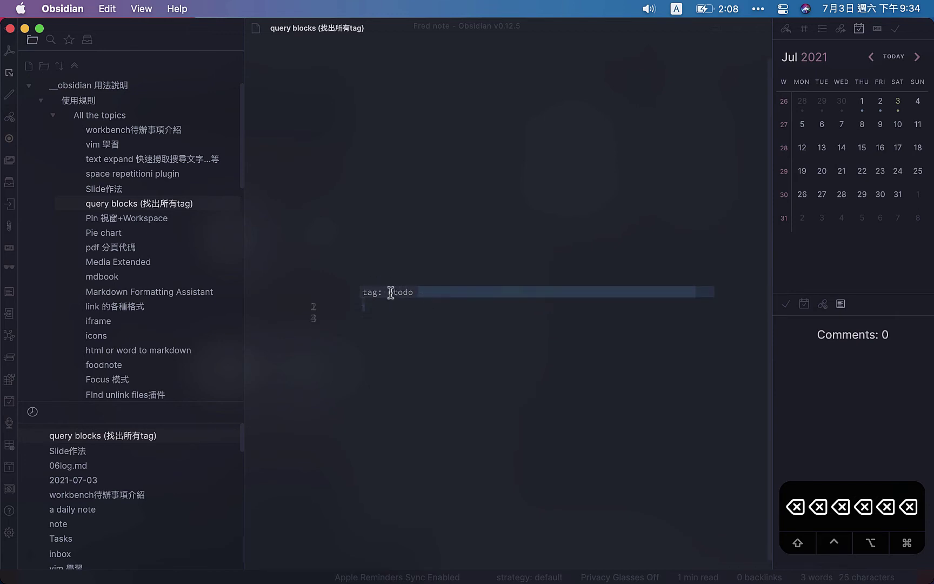
click(441, 312)
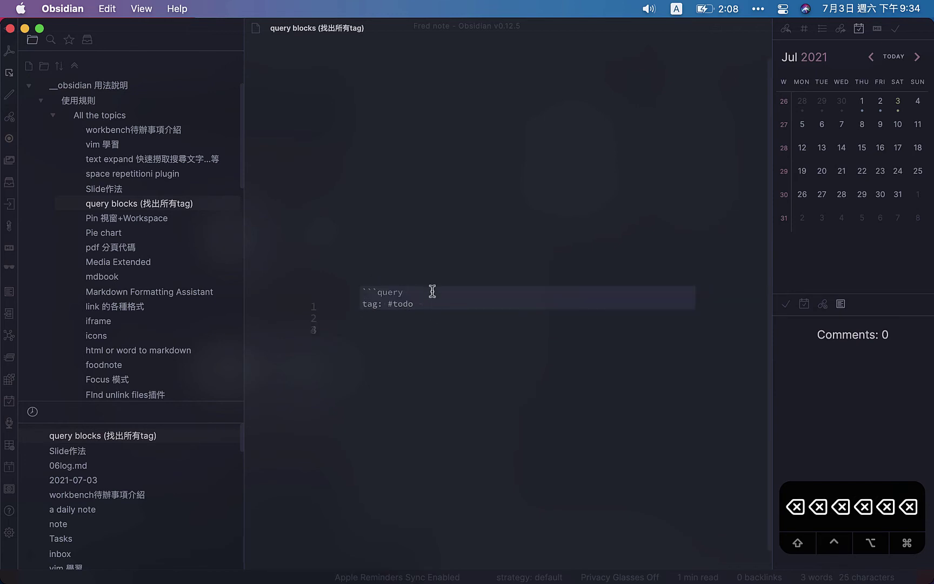
click(433, 300)
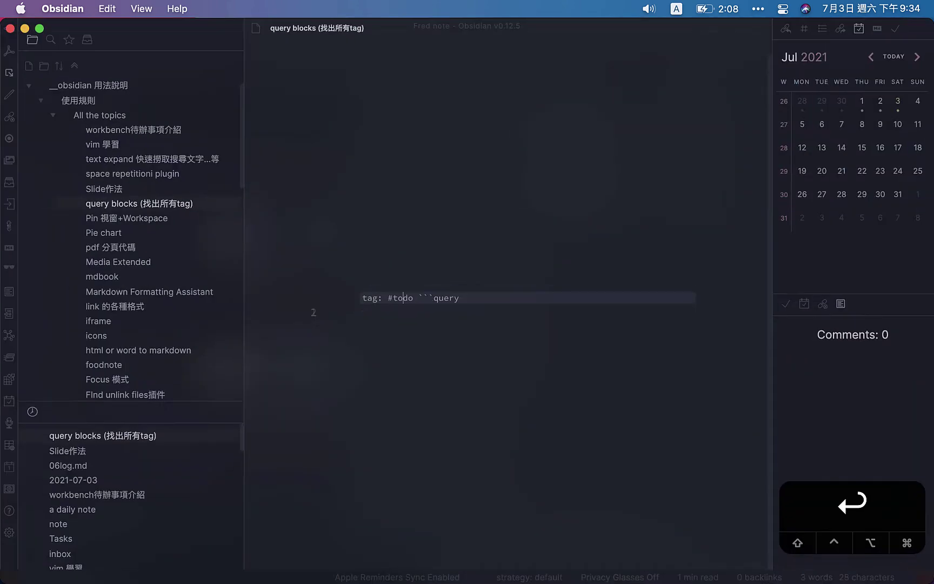
key(super+z)
scroll(449, 296, up, 1)
key(BackSpace)
key(Escape)
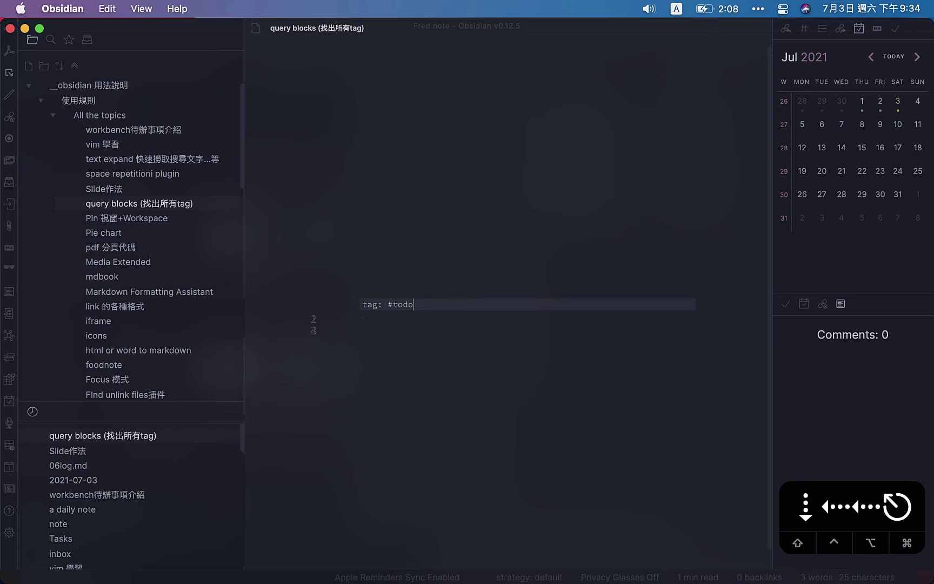
Step: Preview the note to view the results of the #todo query, and return to editing it
key(super+e)
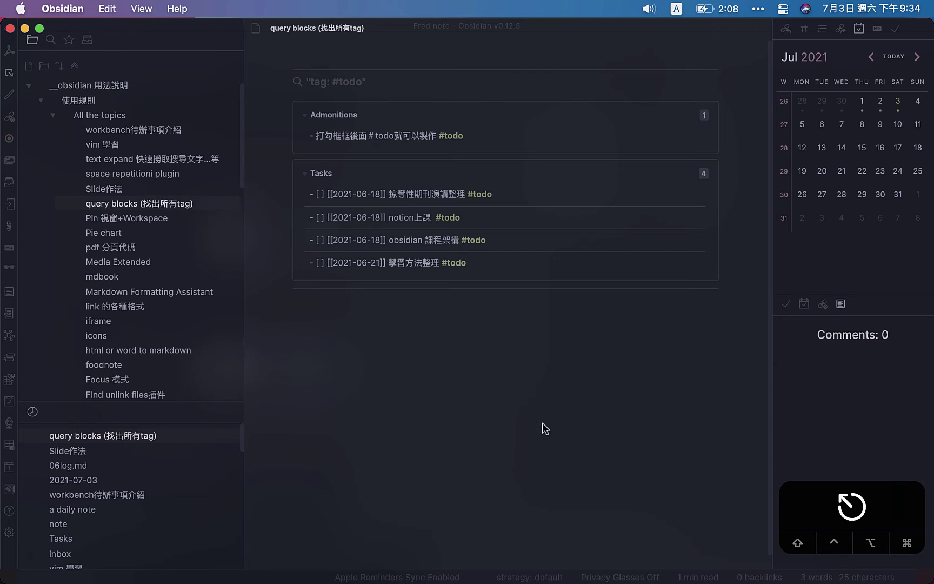
key(super+e)
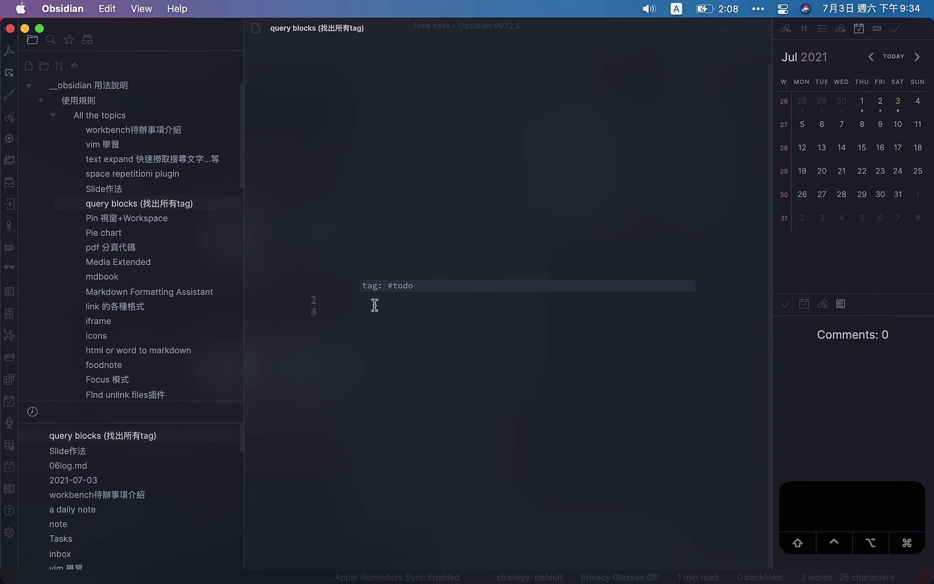
Step: Start a second code block of type query below the #todo block, leaving blank space between them
key(Return)
key(Return)
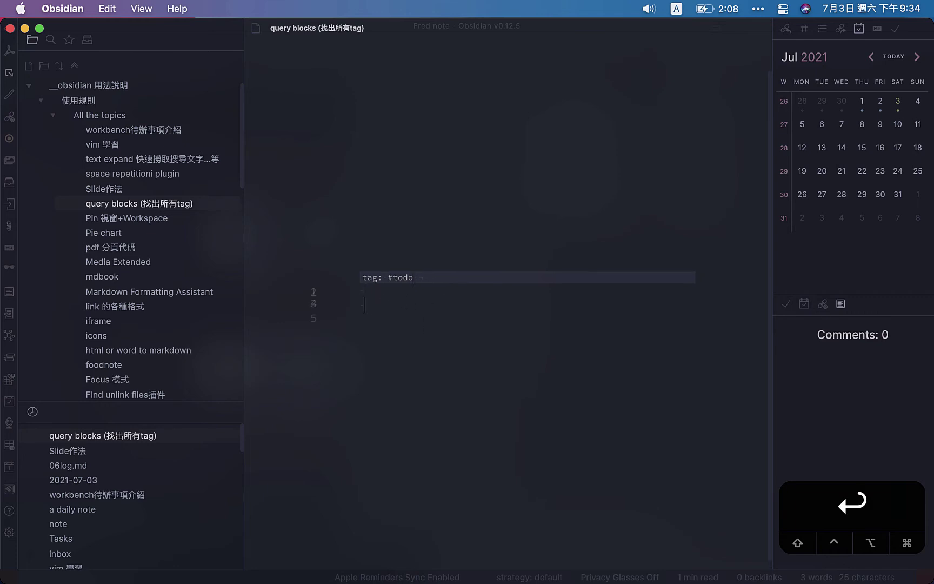
text(111)
key(BackSpace)
key(BackSpace)
key(BackSpace)
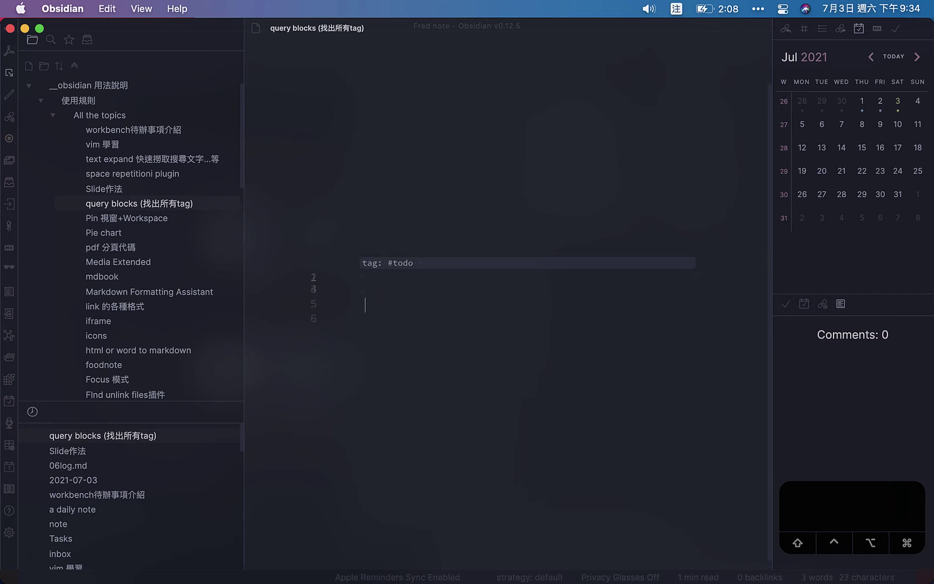
text(11)
key(BackSpace)
key(BackSpace)
text(```)
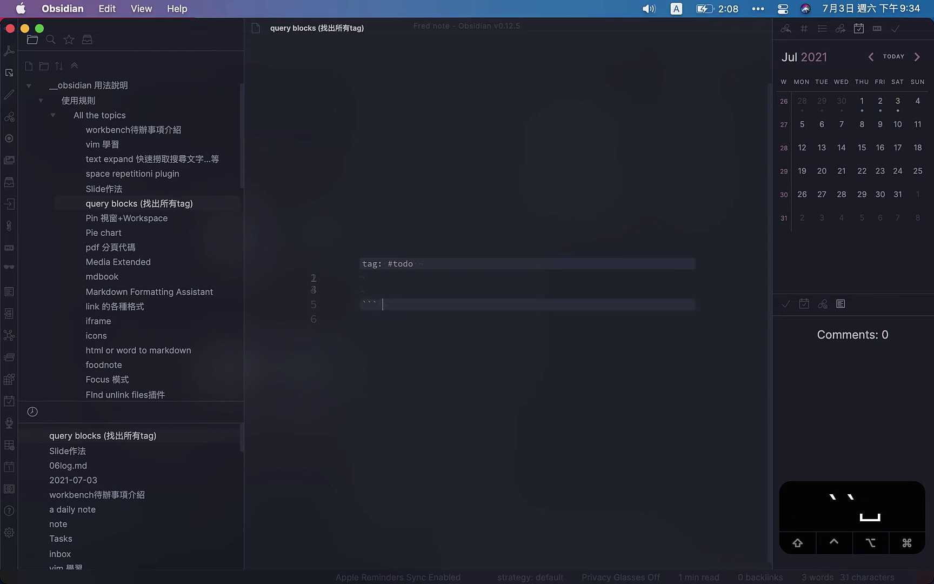
key(BackSpace)
text(query)
key(Return)
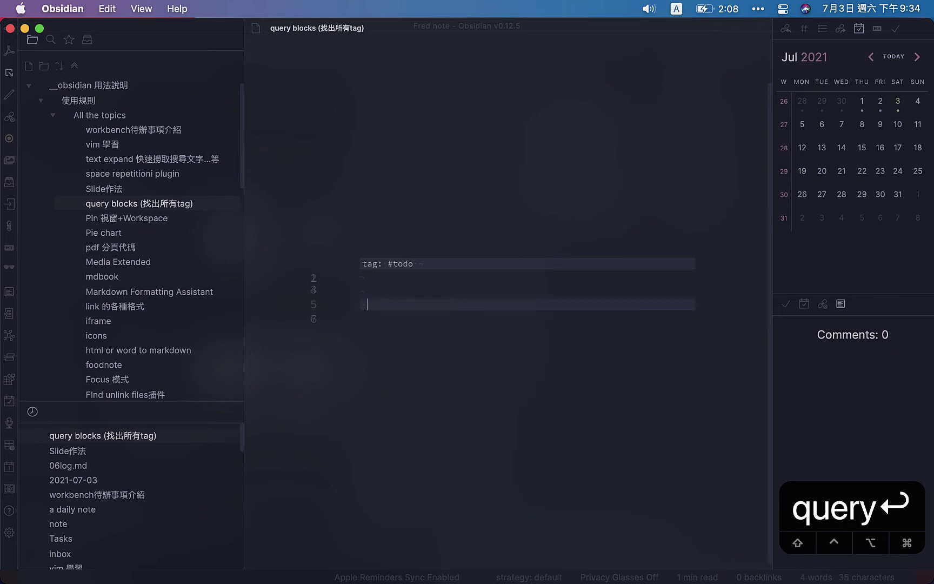
Step: Enter tag: #ingredient as the second block's query, picking the tag from the suggested ones
text(tag: )
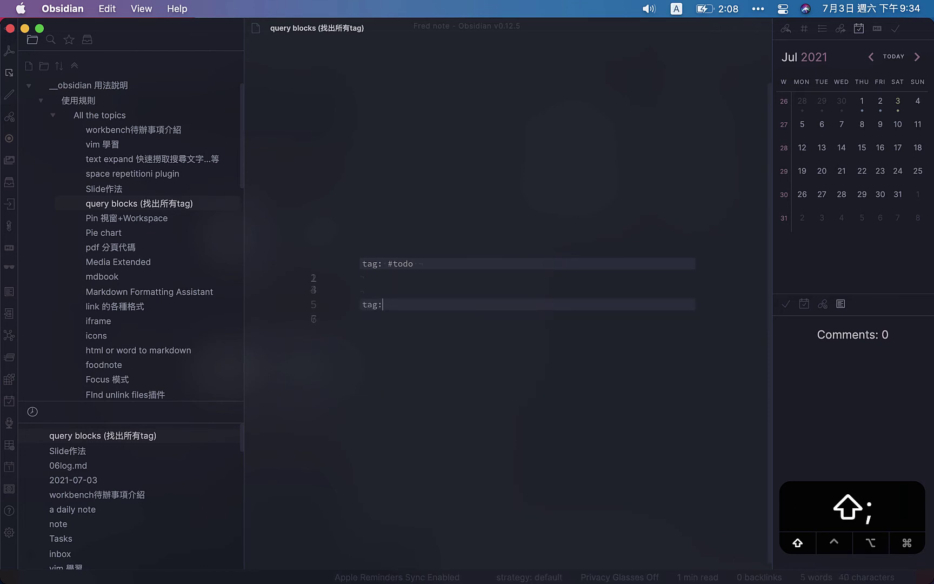
text(#)
key(BackSpace)
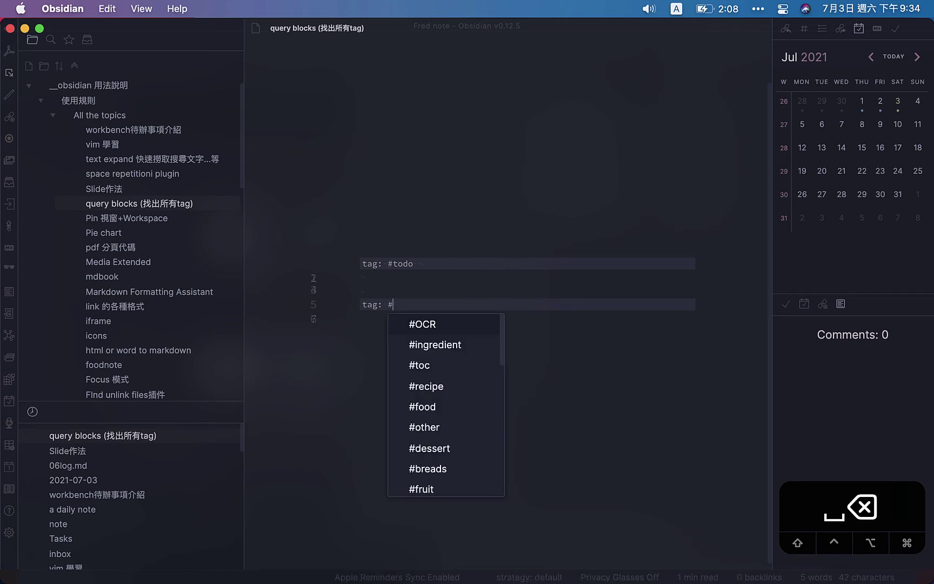
scroll(473, 464, down, 5)
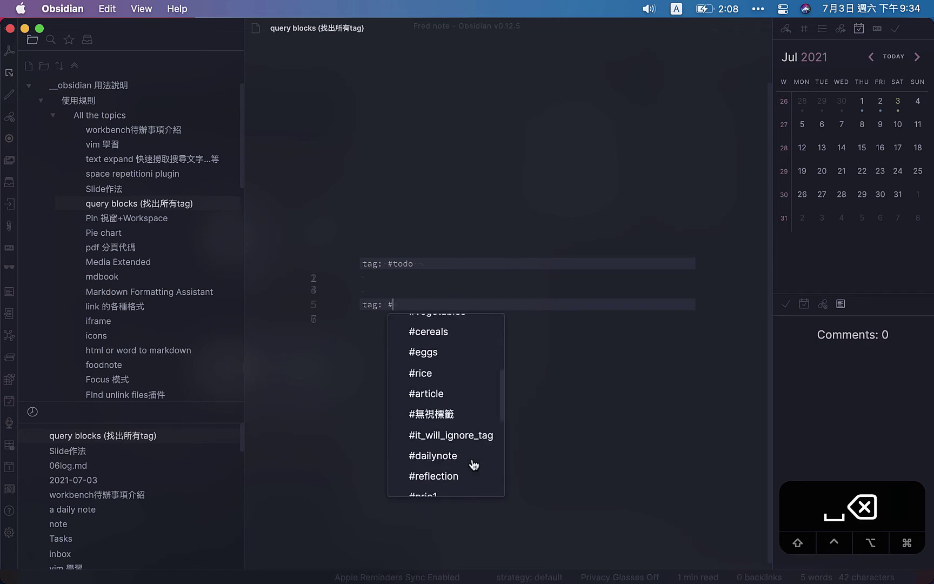
scroll(473, 463, down, 8)
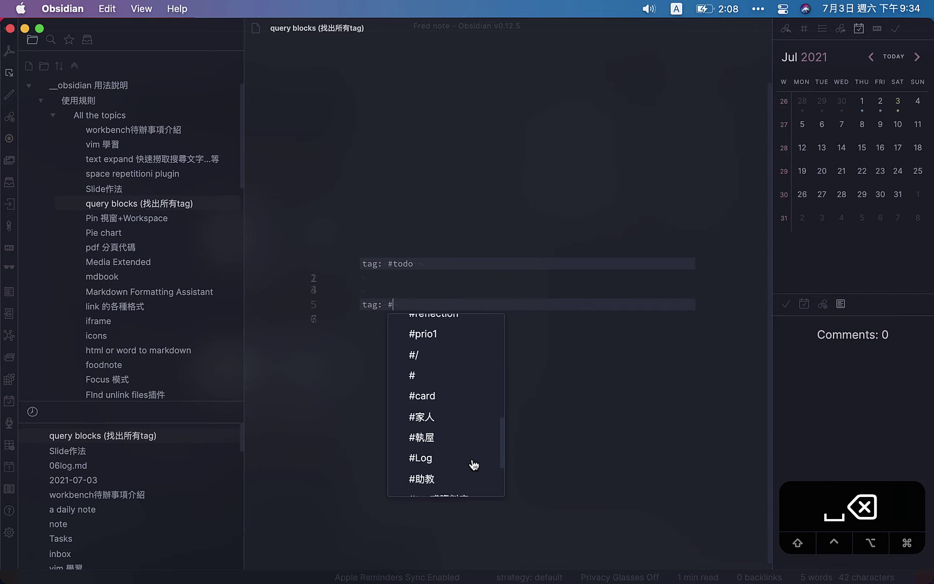
scroll(474, 463, down, 1)
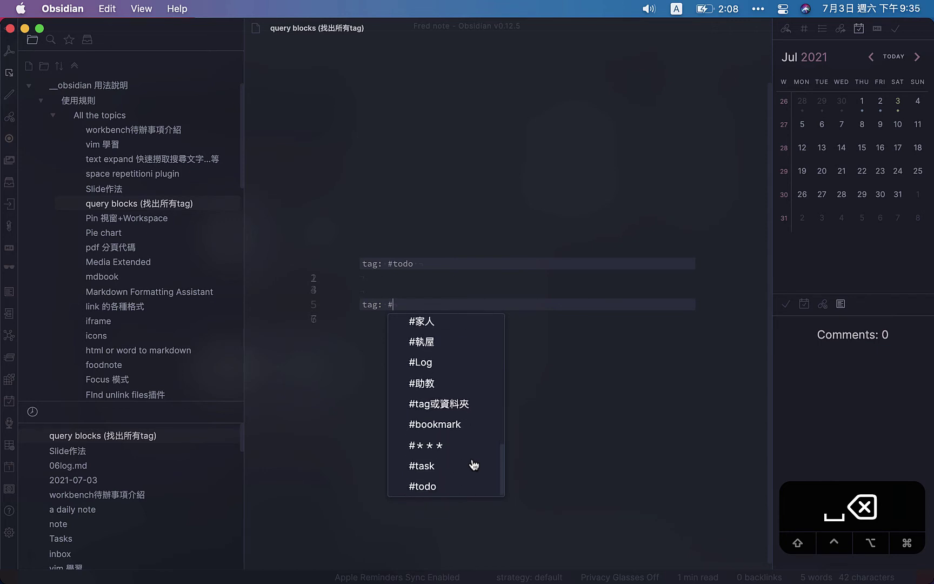
scroll(474, 464, up, 15)
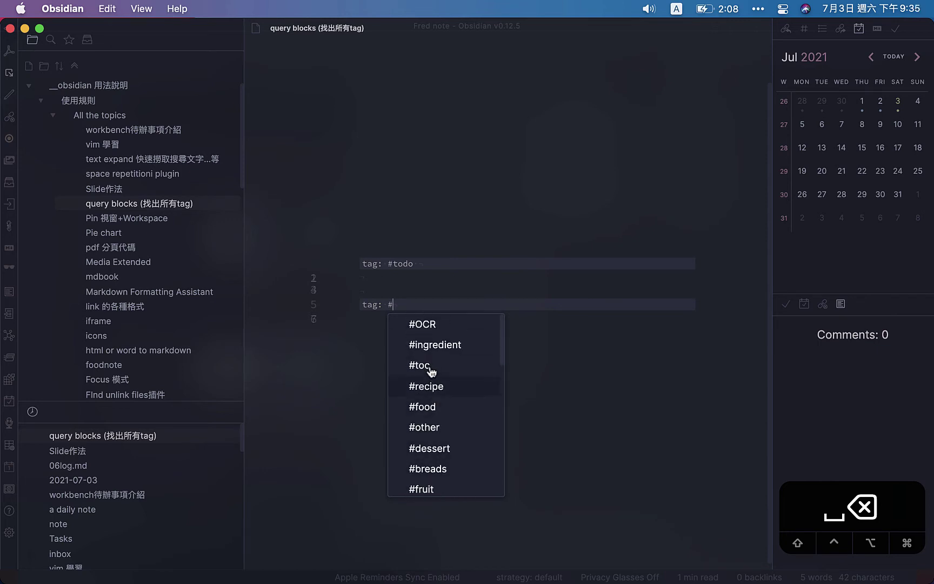
click(468, 351)
Step: Preview the note, look through the results of the #ingredient query, and return to editing
key(super+e)
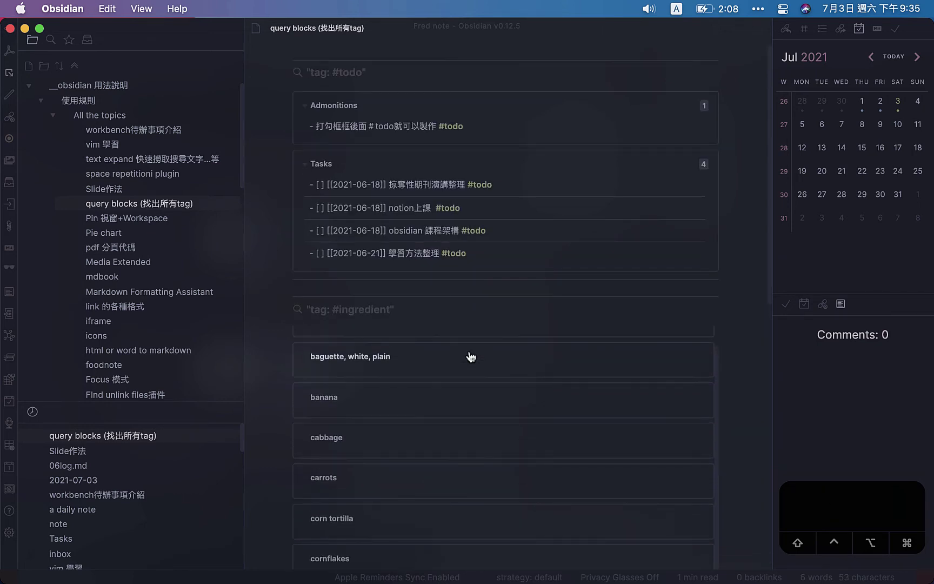
scroll(402, 445, down, 2)
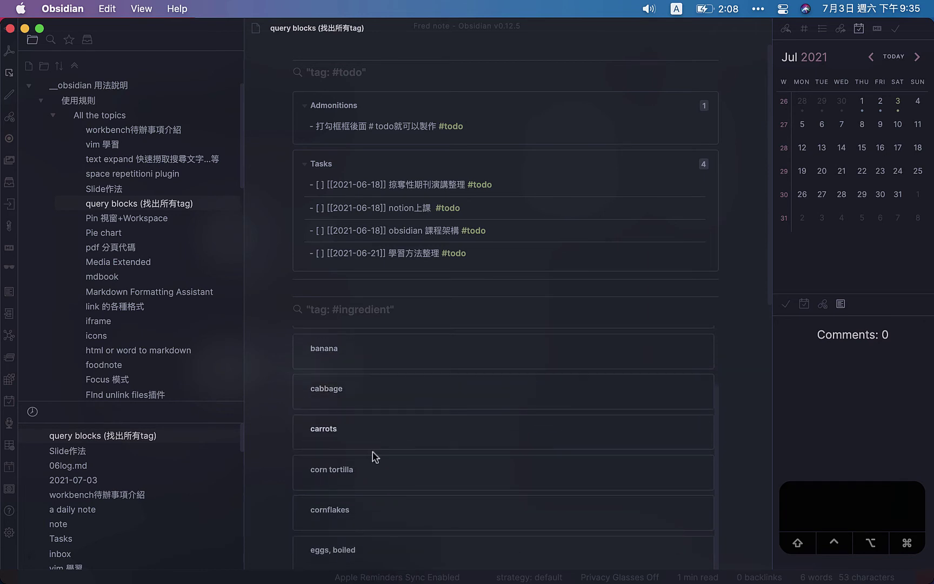
scroll(377, 476, down, 5)
scroll(378, 477, down, 6)
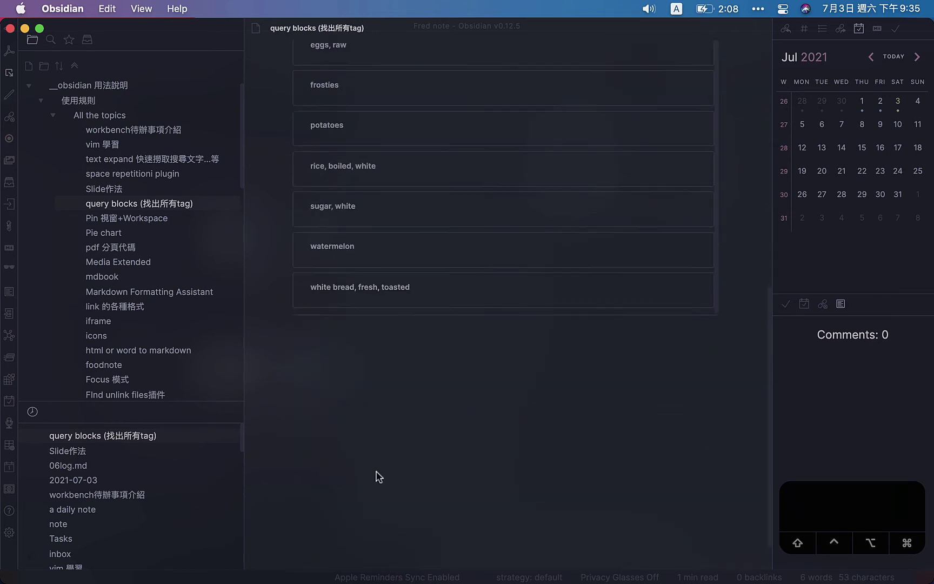
scroll(376, 476, up, 10)
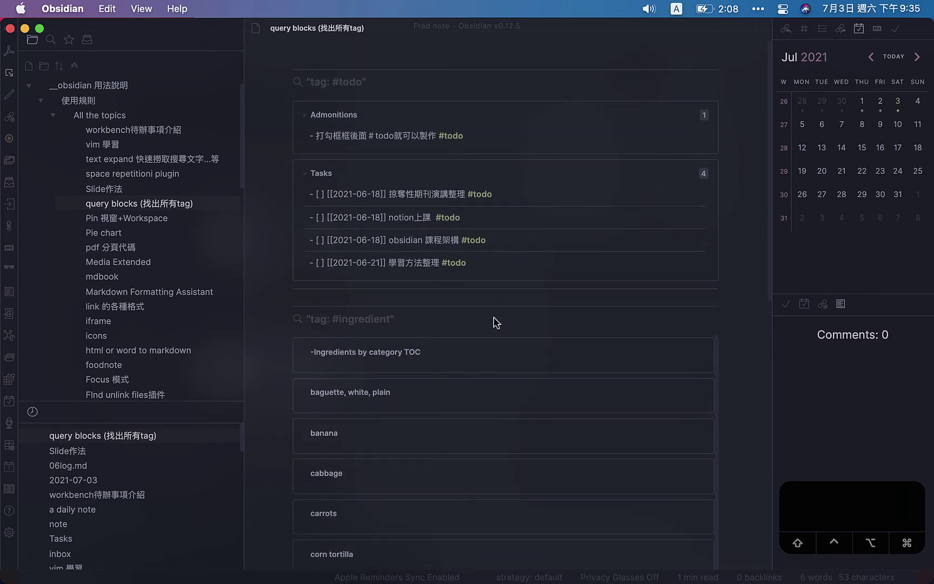
key(super+e)
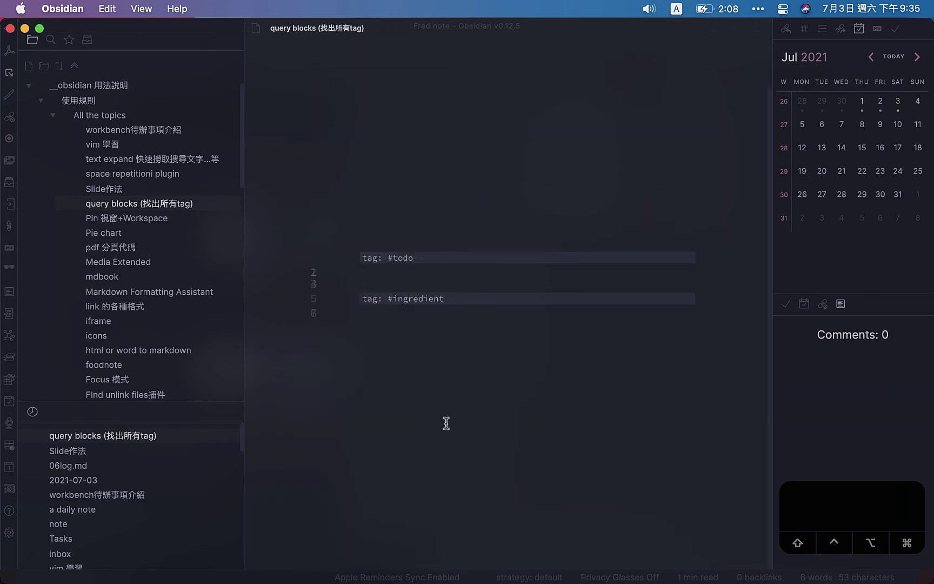
Step: Delete the #ingredient query block from the note
drag(486, 302, 355, 298)
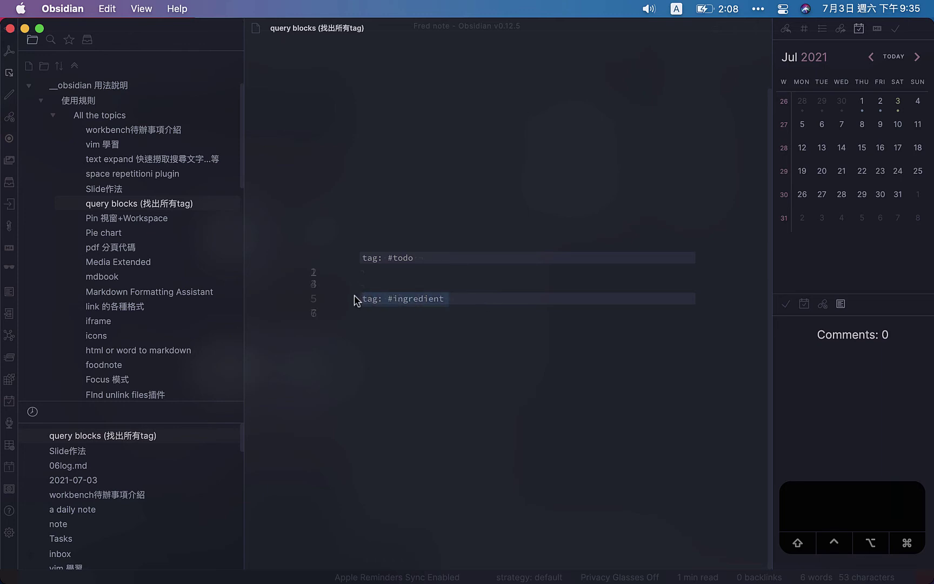
key(Right)
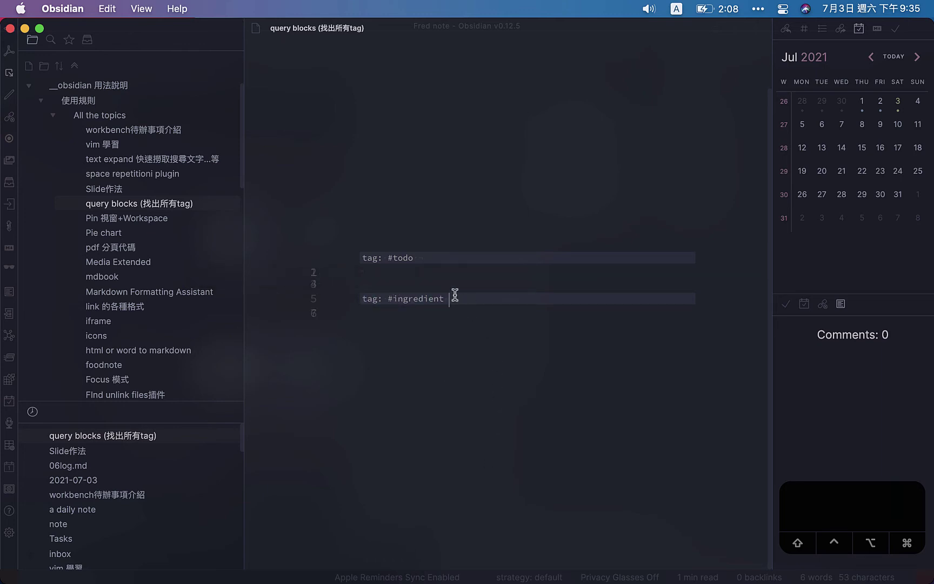
drag(450, 296, 354, 288)
key(BackSpace)
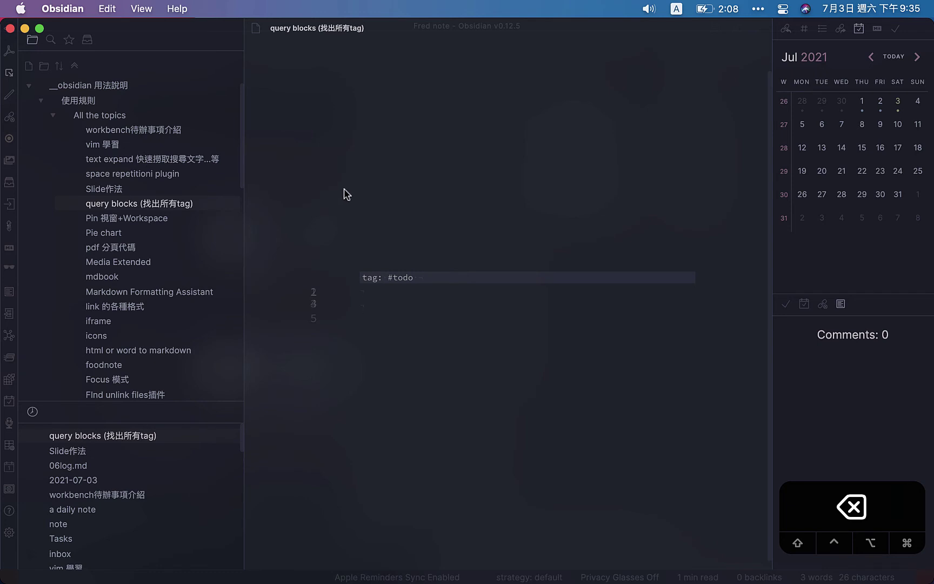
Step: Open the Pin 視窗+Workspace note, split it horizontally into two stacked panes, and make the upper pane active
click(187, 223)
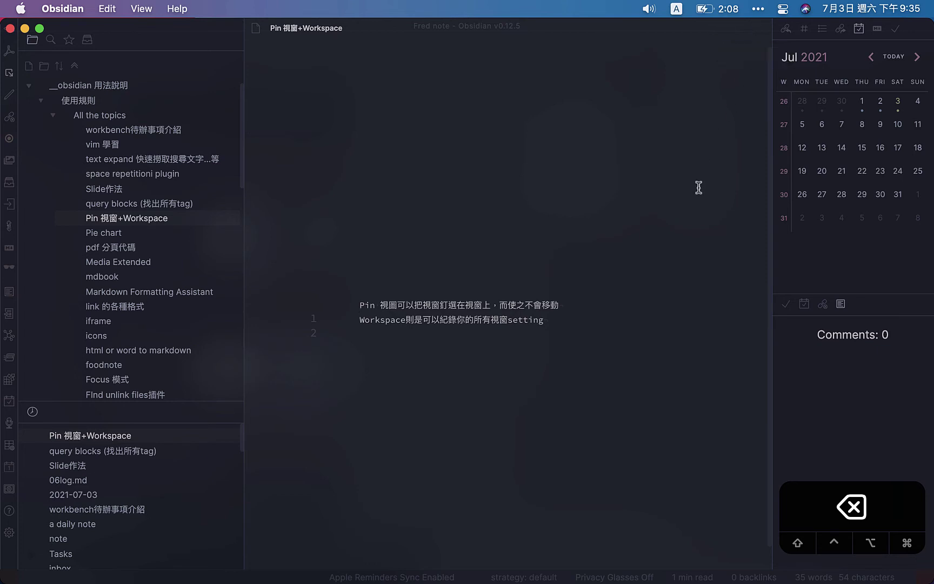
key(ctrl+shift+h)
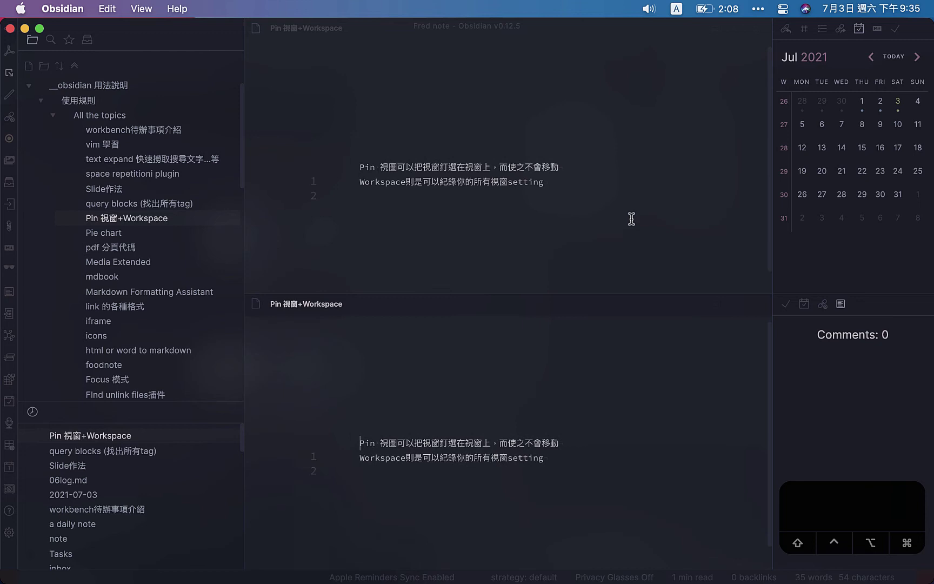
click(605, 238)
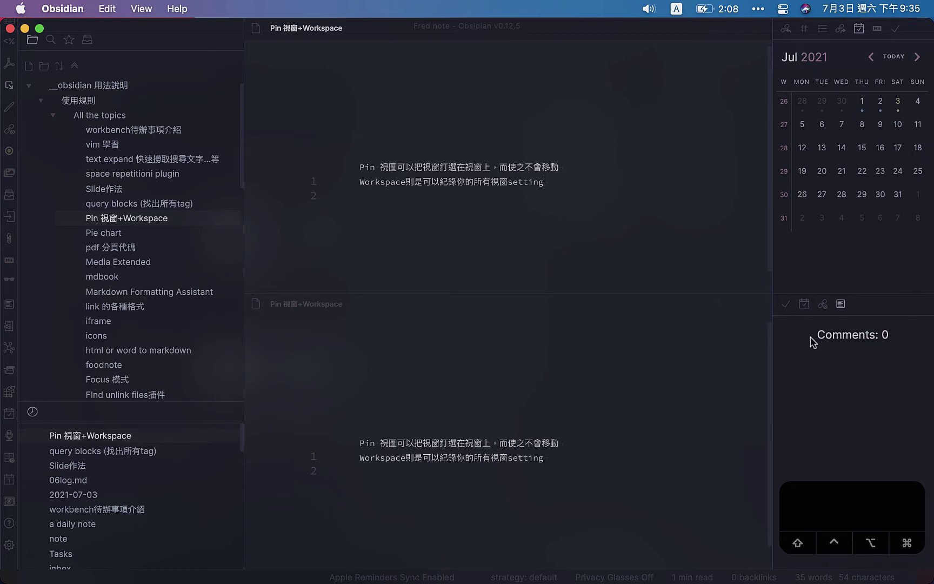
Step: Show the Tasks list in the lower sidebar area, and switch that area to the Dangling links list
click(786, 306)
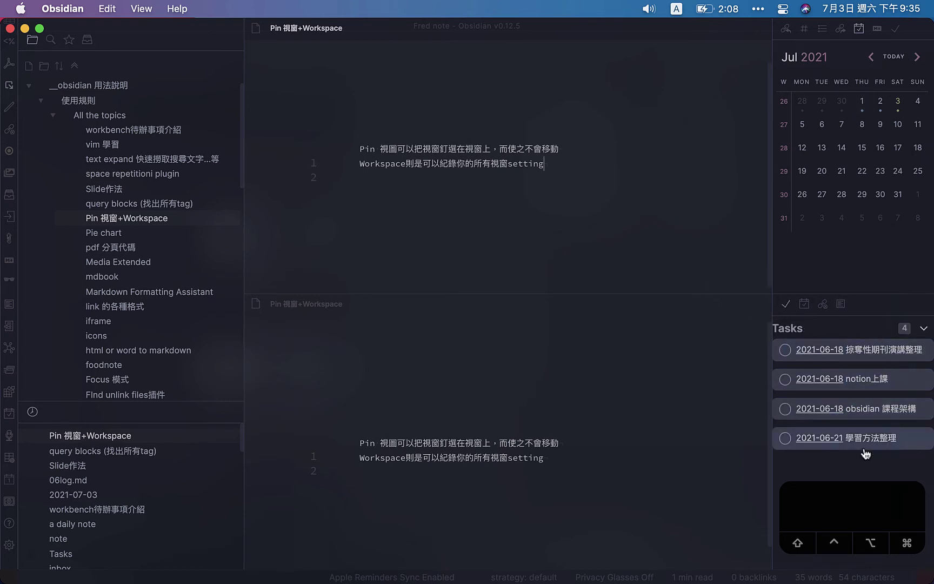
click(822, 306)
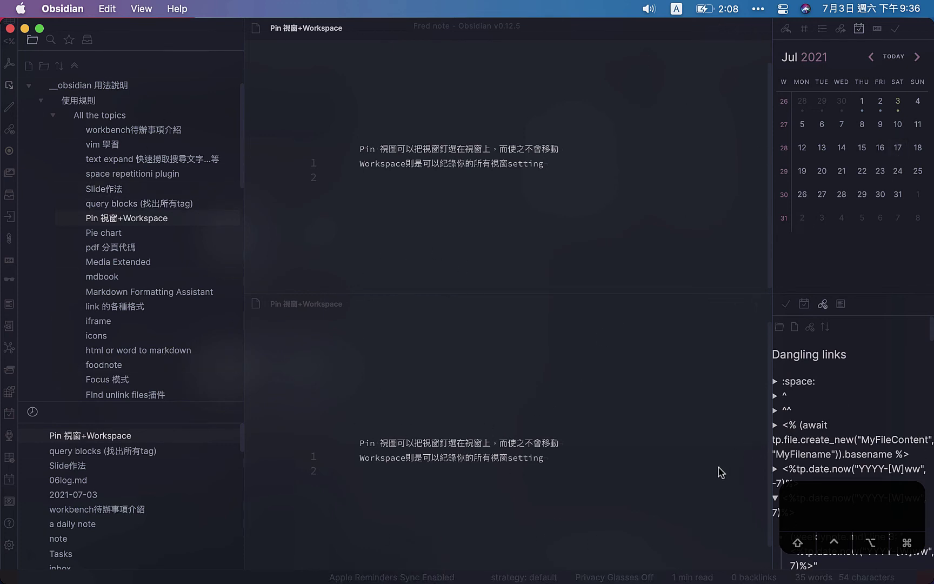
Step: Split the lower note pane vertically into two side-by-side panes and hide the other applications' windows
click(653, 357)
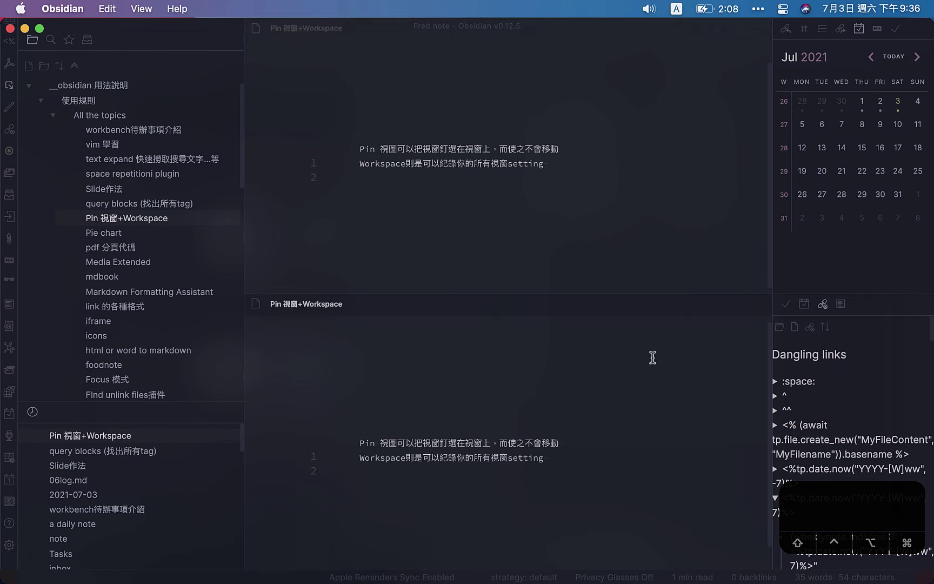
key(super+backslash)
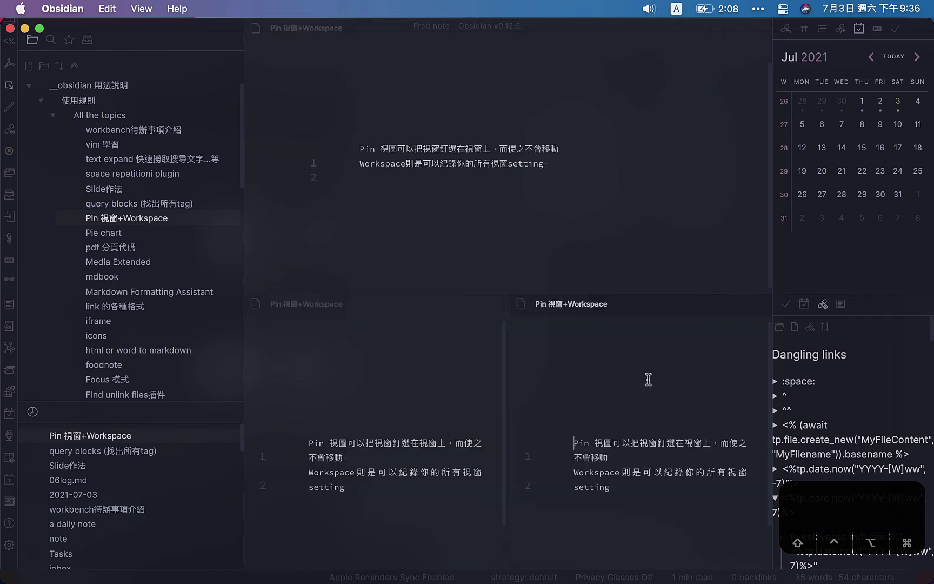
key(alt+super+h)
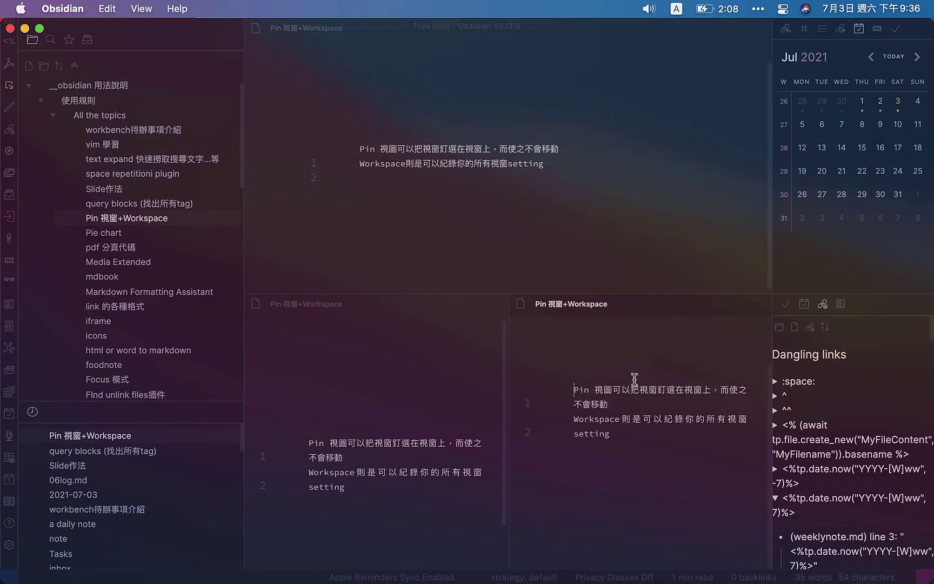
key(super+a)
key(BackSpace)
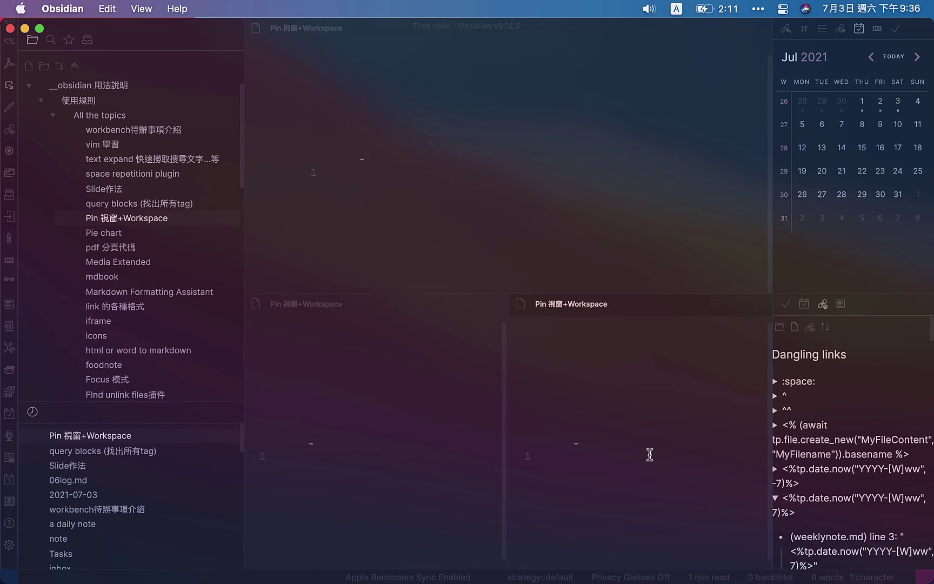
key(super+z)
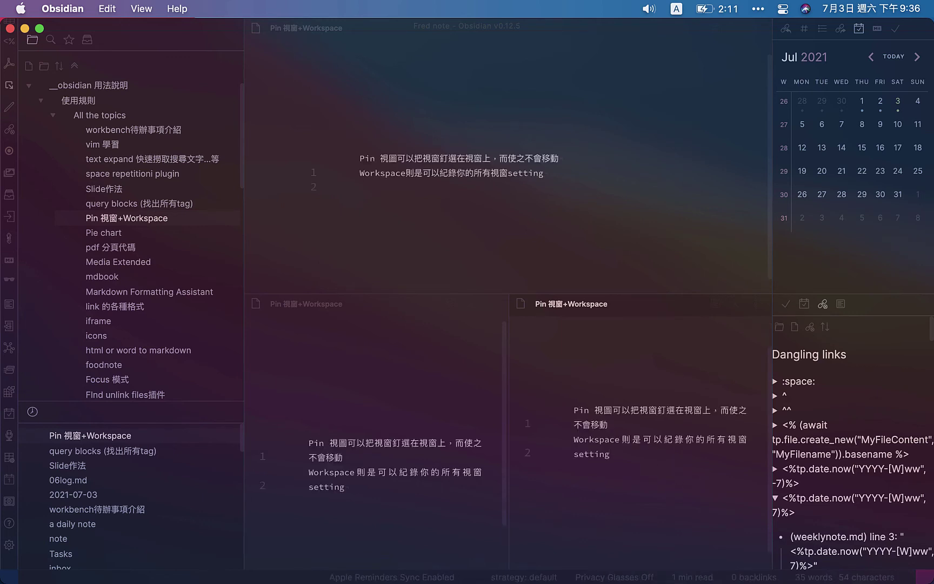
Step: Add two blank lines at the end of the Pin 視窗+Workspace note
key(Return)
key(Return)
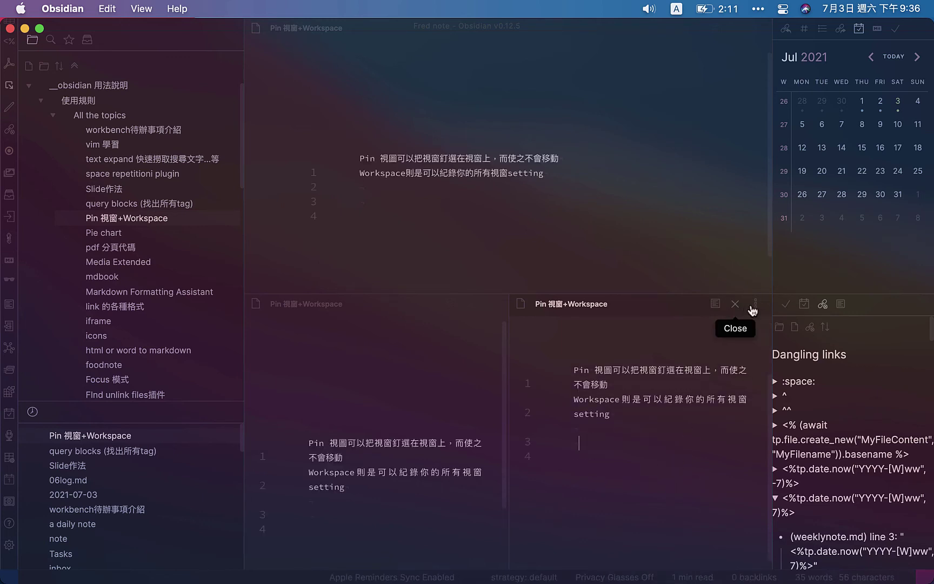
Step: Open the note's local graph from the lower-right note pane, close that note pane, and make the upper pane active
click(754, 306)
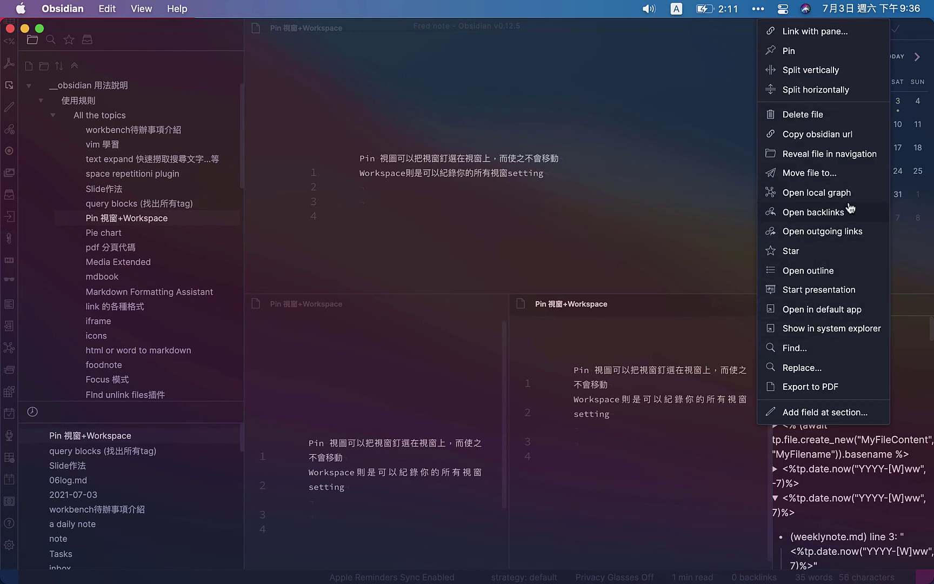
click(817, 193)
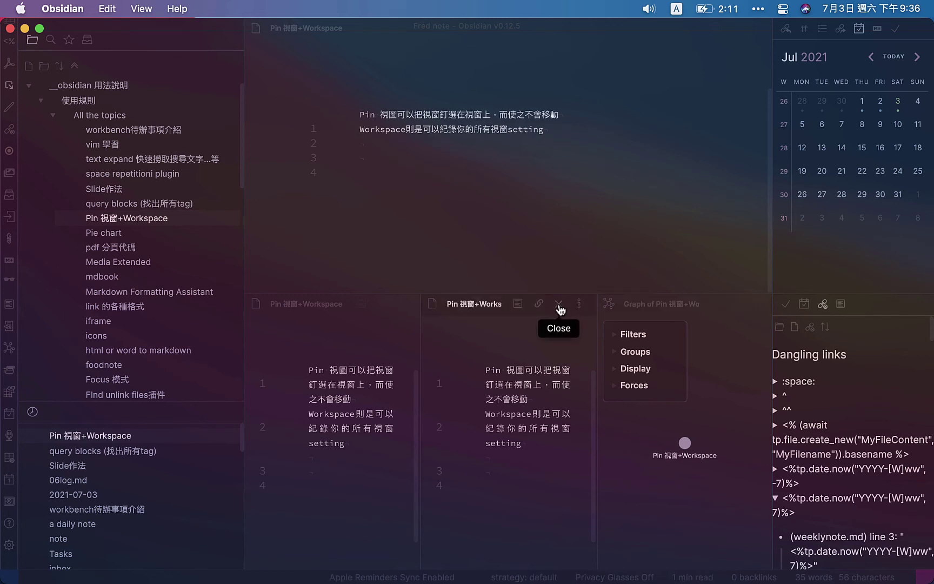
click(558, 303)
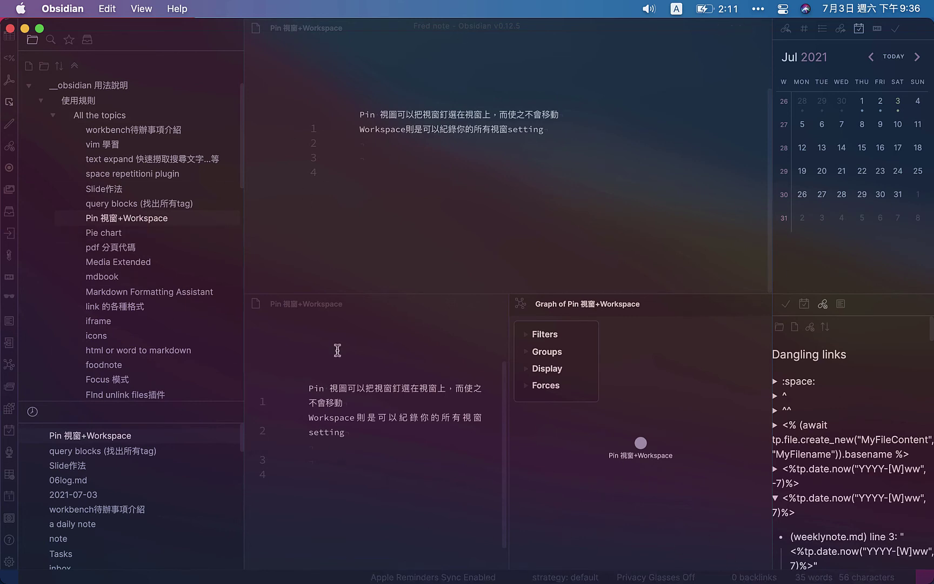
click(607, 250)
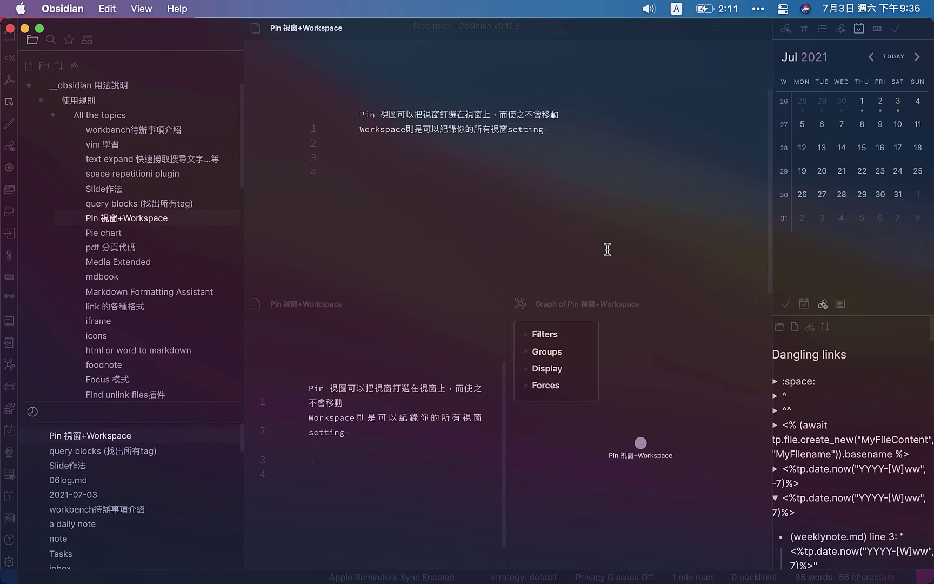
key(cmd+p)
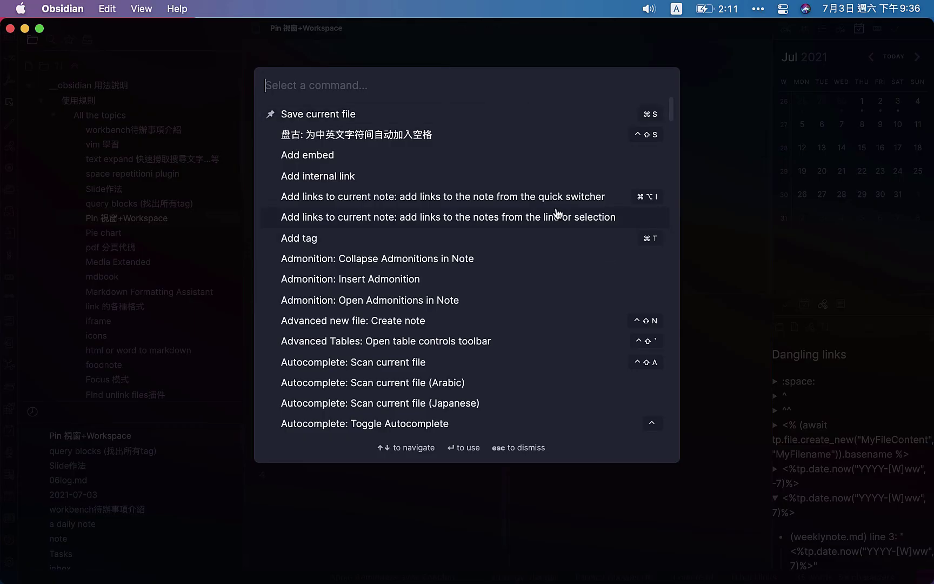
text(workp)
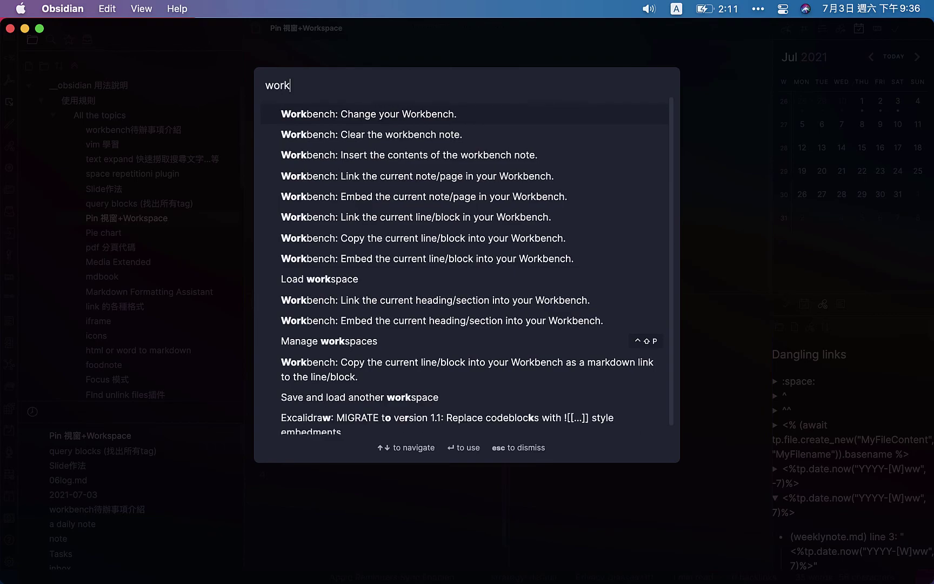
key(Escape)
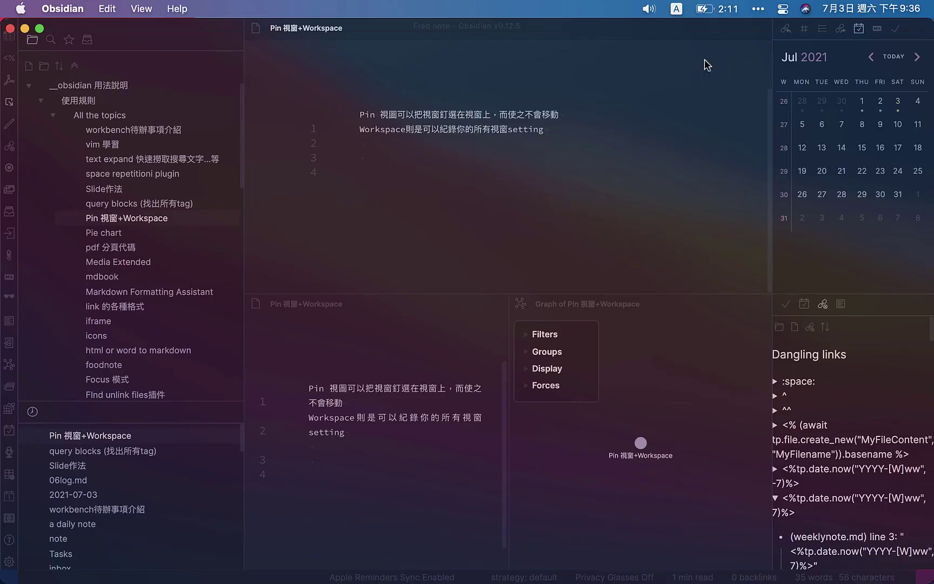
Step: Pin the upper Pin 視窗+Workspace note pane and shift the divider beneath it slightly upward
click(759, 29)
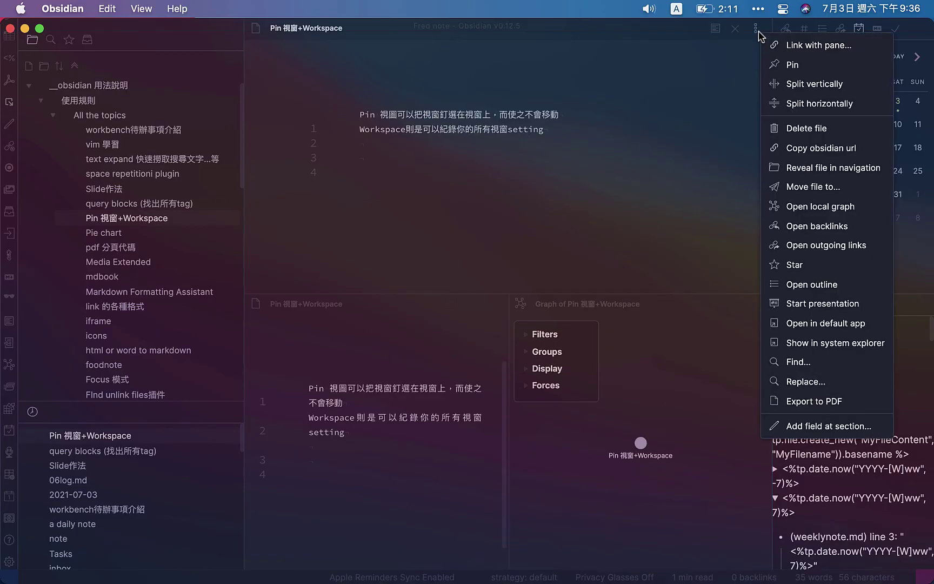
click(804, 66)
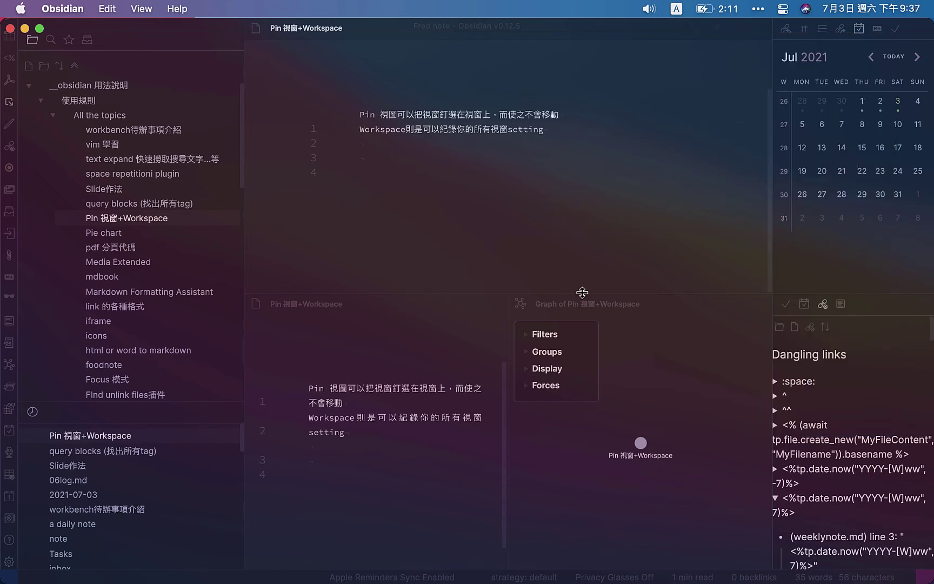
mouse_move(583, 293)
mouse_down()
mouse_move(603, 177)
mouse_move(584, 389)
mouse_move(615, 197)
mouse_move(600, 291)
mouse_up()
Step: Move the lower note pane up beside the pinned note pane, above the graph, and make the pinned pane active
click(413, 301)
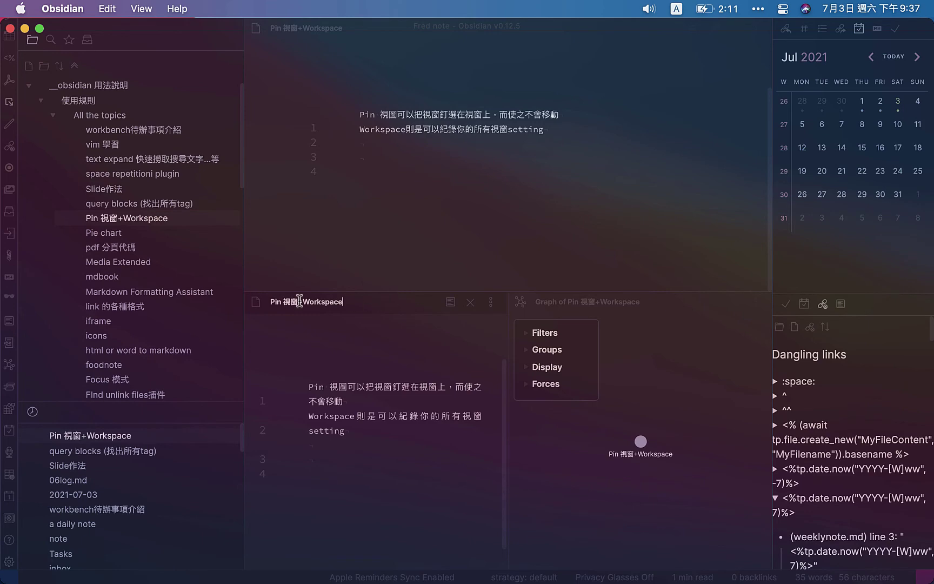
drag(255, 301, 341, 137)
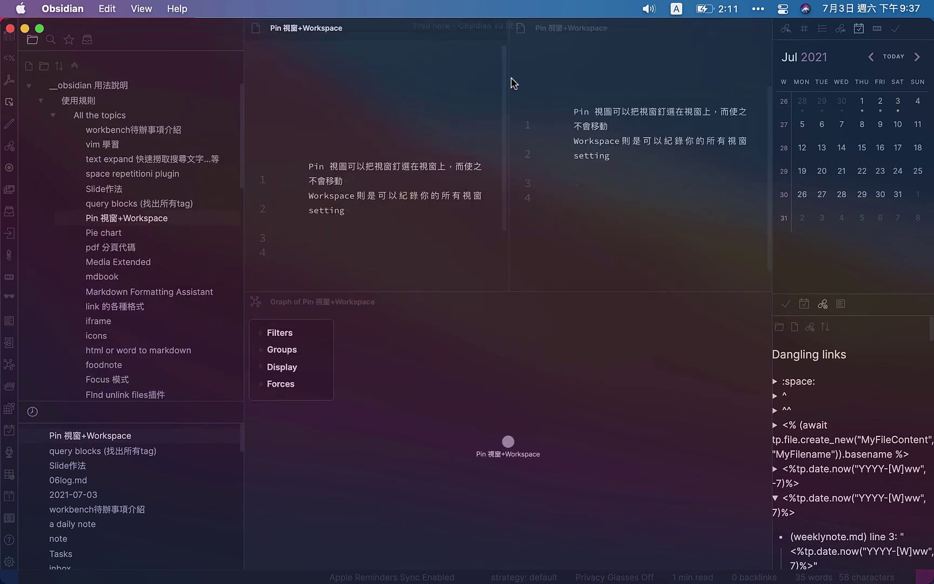
click(562, 33)
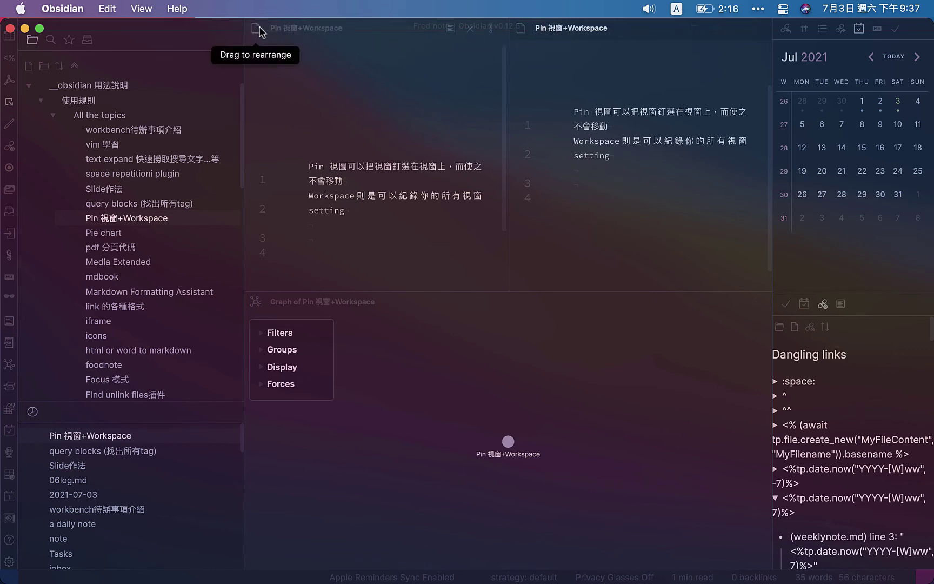
Step: Rearrange the panes so the pinned note sits left of the other note, with the graph pane below them active
drag(260, 30, 360, 323)
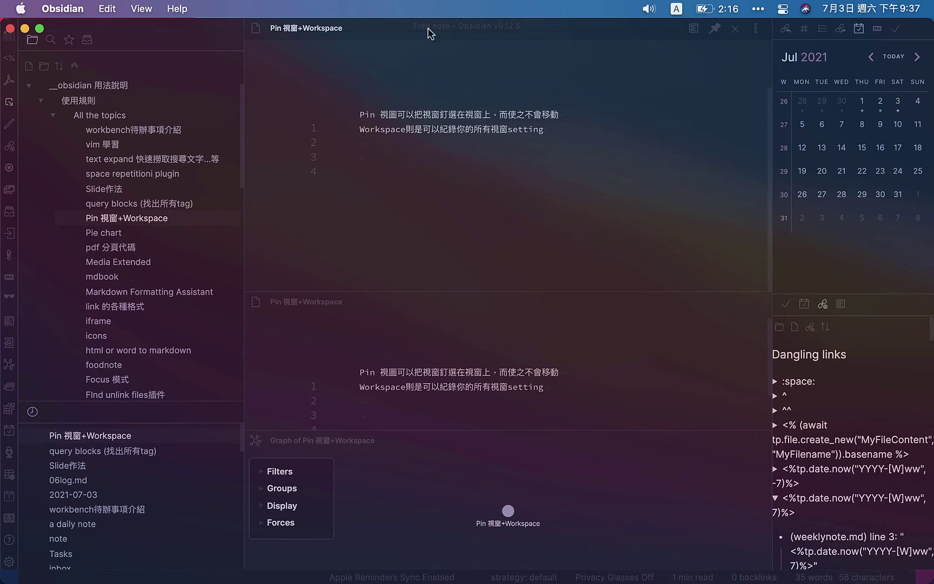
drag(252, 28, 357, 329)
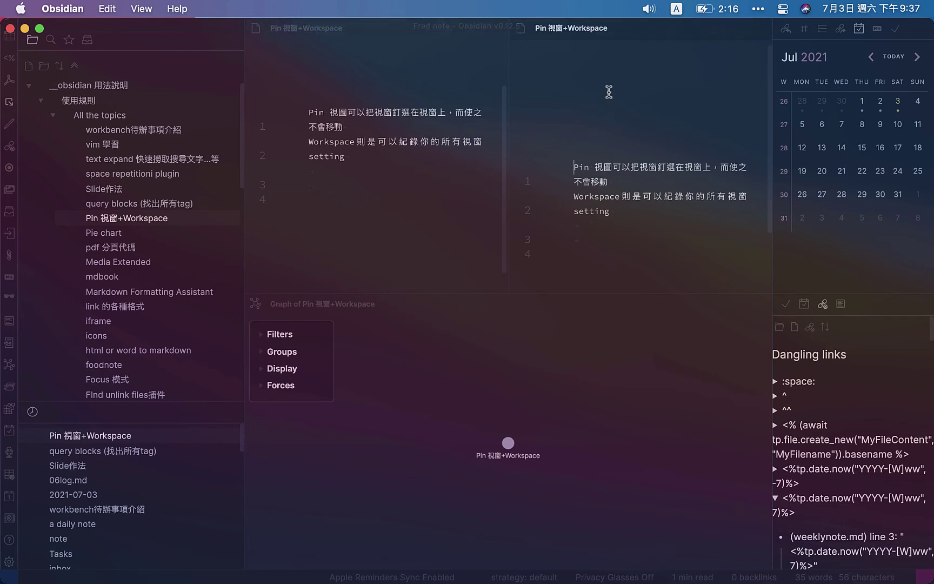
mouse_move(463, 33)
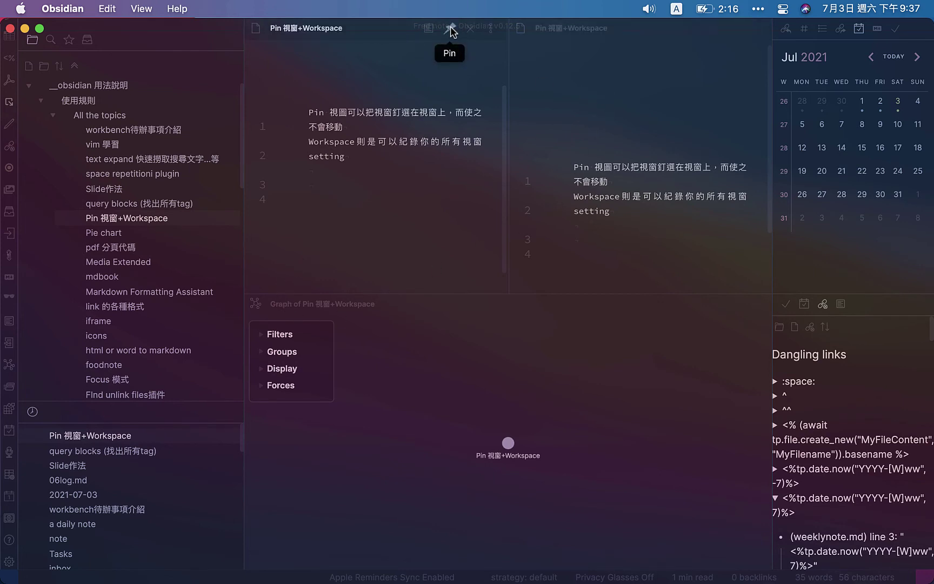
click(472, 366)
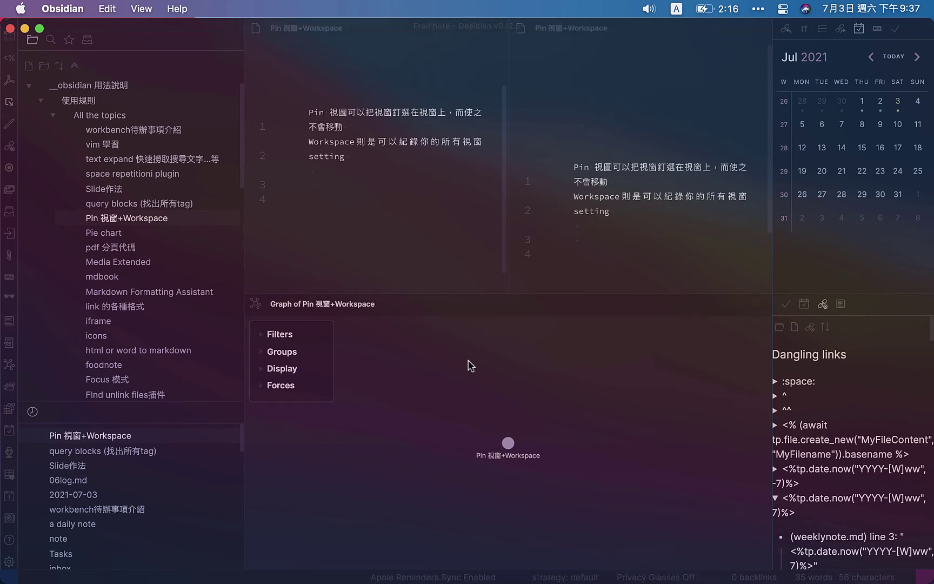
Step: Open the community plugin browser from the settings and search it for "work"
scroll(4, 566, down, 2)
click(5, 542)
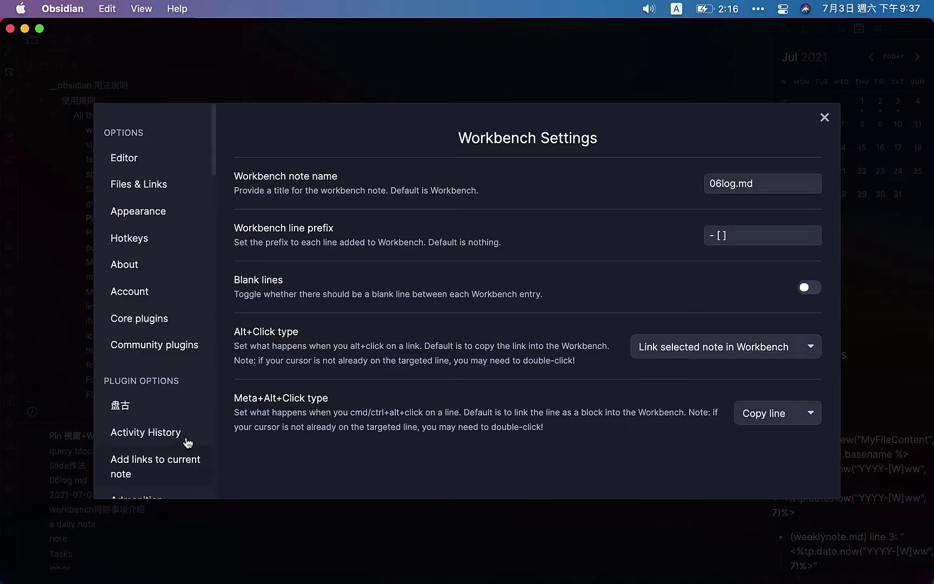
click(187, 345)
click(777, 189)
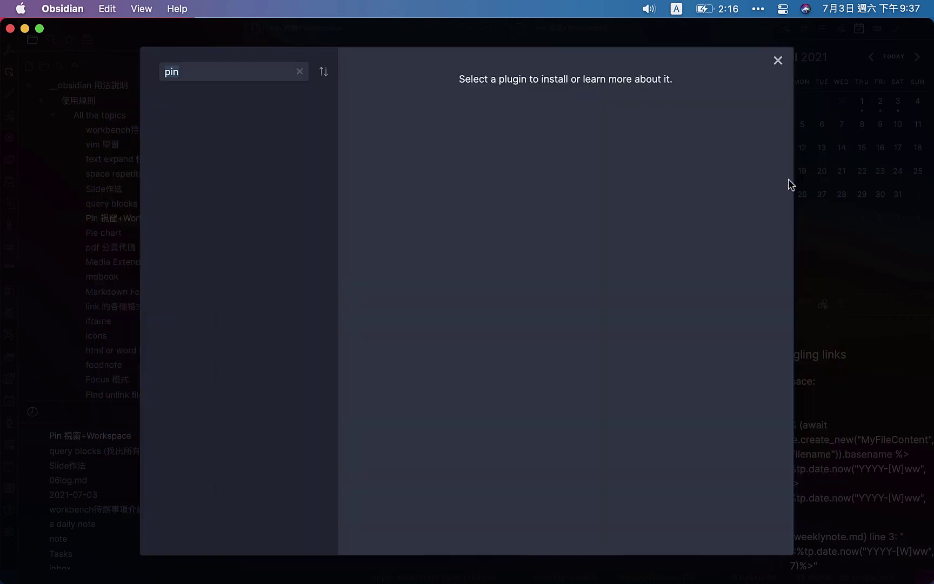
key(BackSpace)
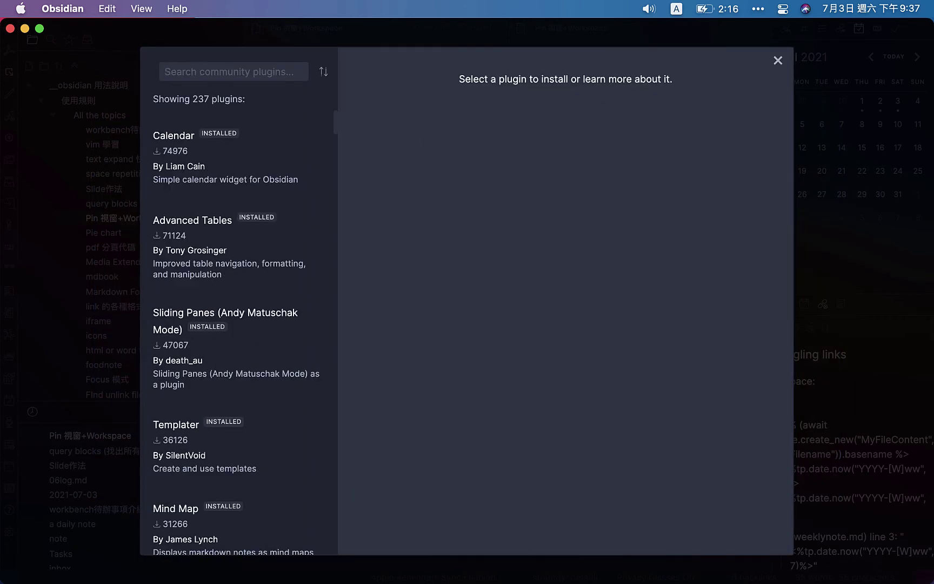
text(workp)
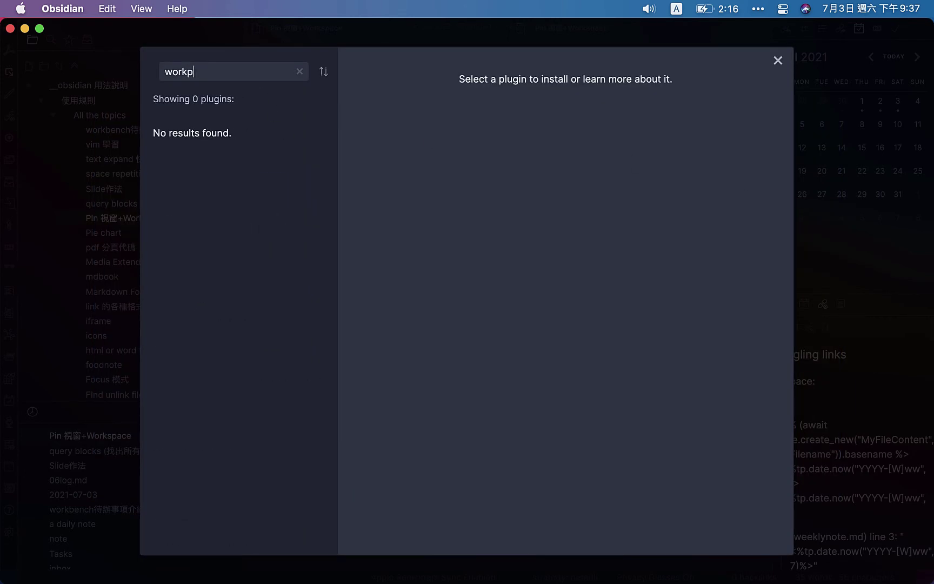
key(BackSpace)
key(BackSpace)
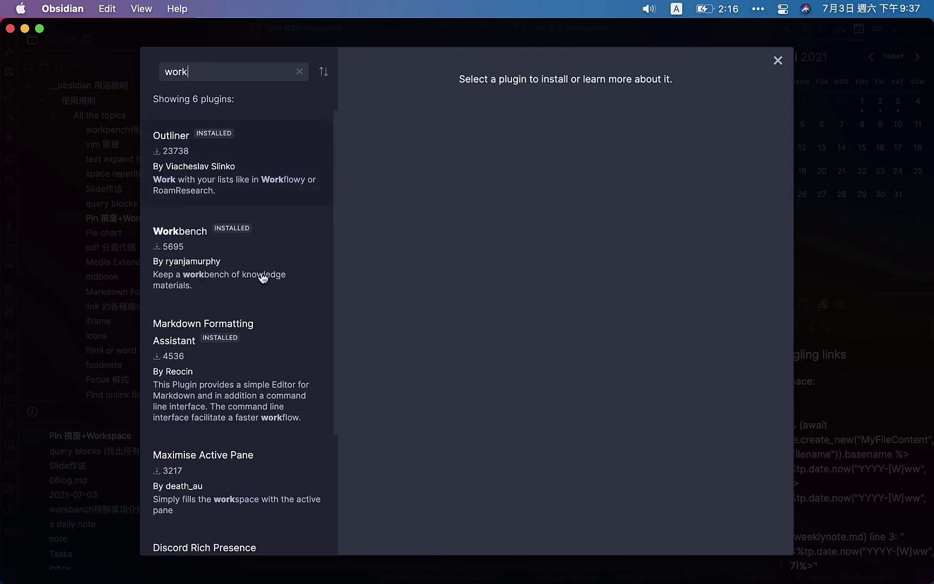
Step: Look through the matching plugins, refine the search to "workspace", and close the plugin browser and settings
scroll(262, 276, down, 5)
scroll(264, 276, up, 5)
text(space)
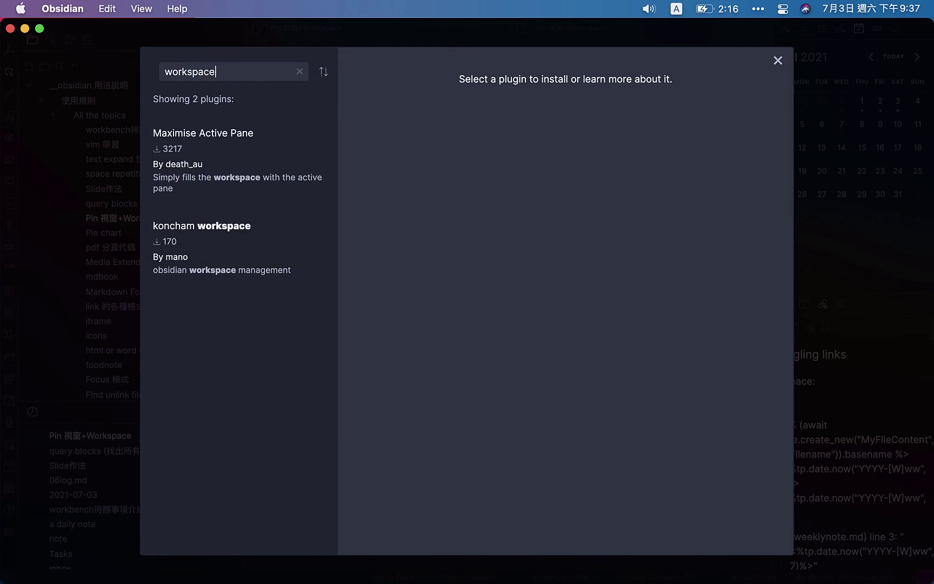
key(Escape)
key(Escape)
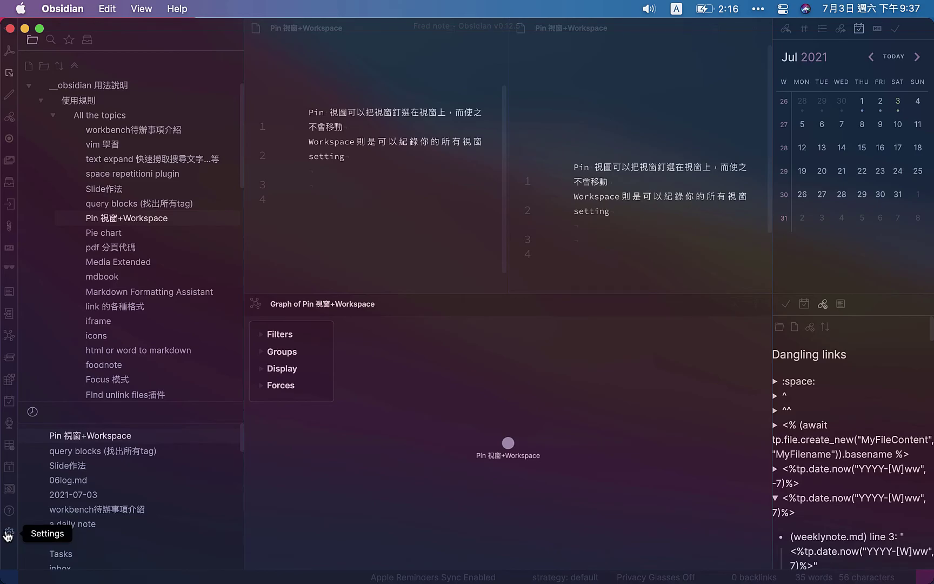
Step: Reopen the community plugin browser, search for "workp", and close the plugin browser and settings
click(9, 533)
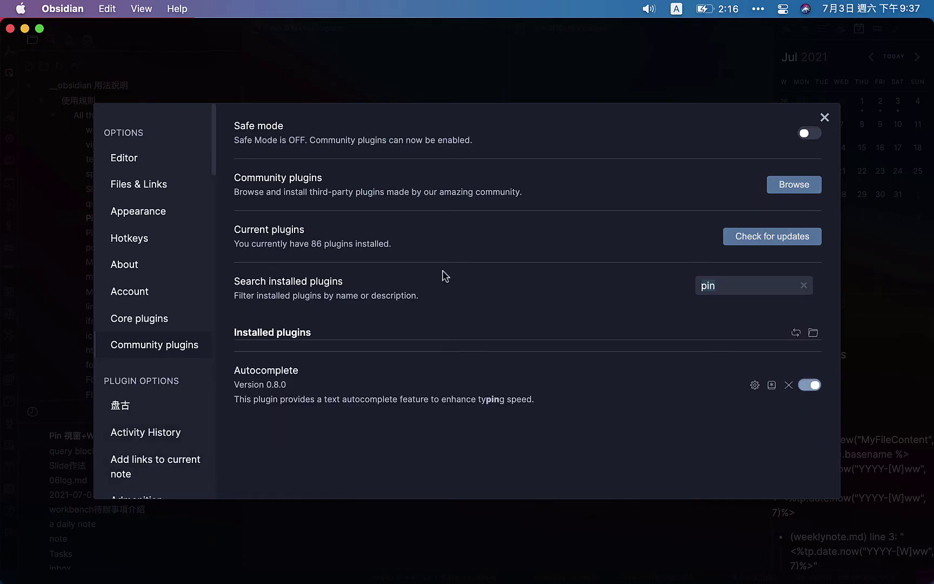
click(777, 184)
text(workp)
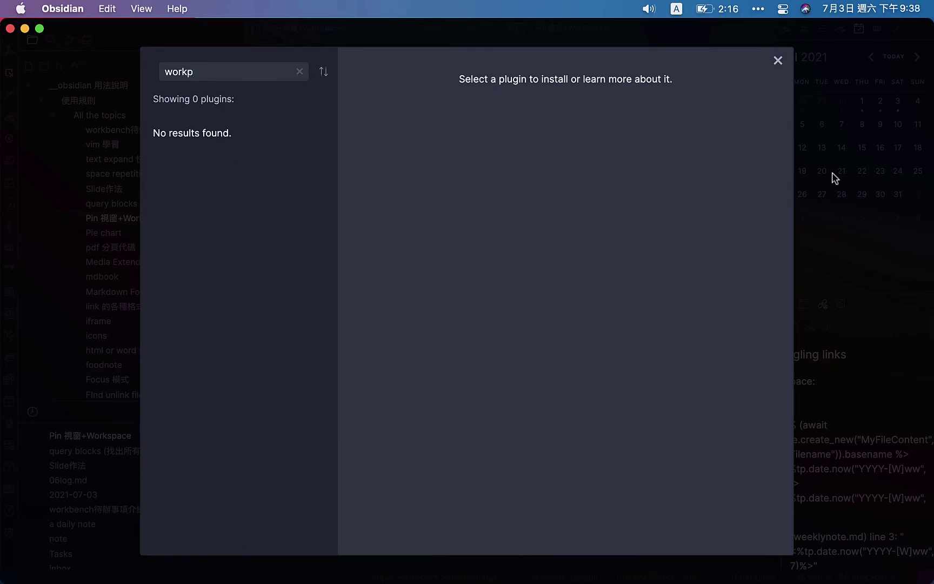
key(Escape)
key(Escape)
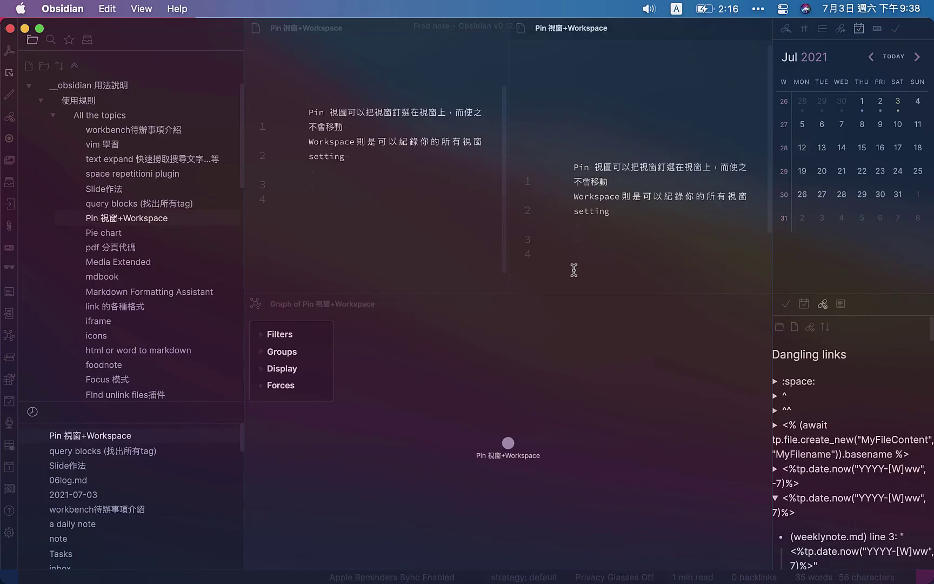
key(super+comma)
key(Escape)
Step: Open the Manage workspaces dialog and save the current pane layout as a workspace named "1"
key(super+p)
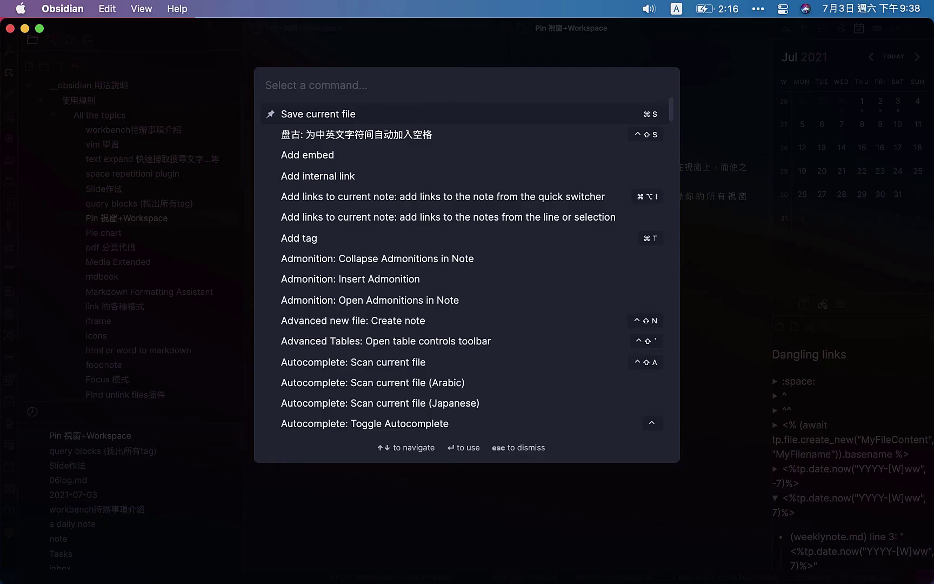
text(workpa)
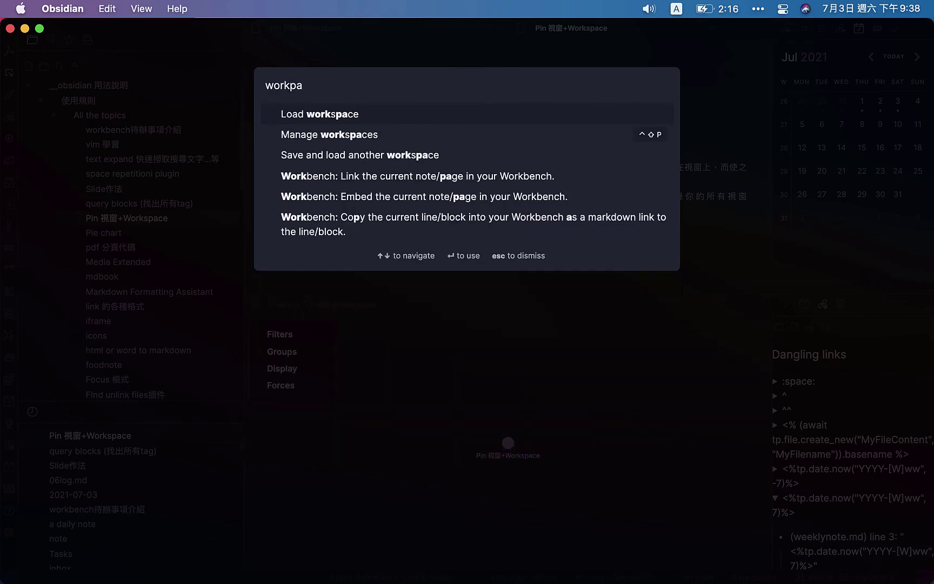
click(471, 143)
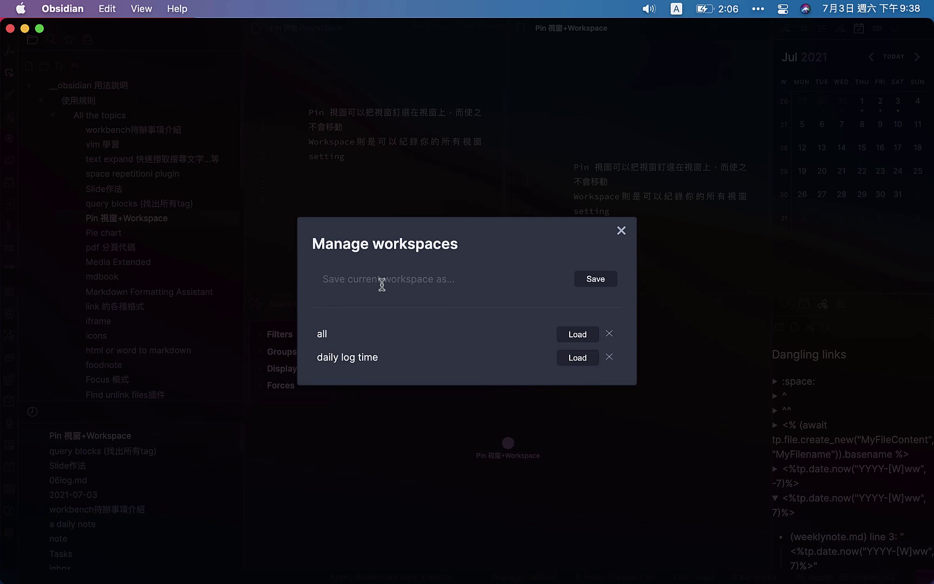
text(1)
click(600, 279)
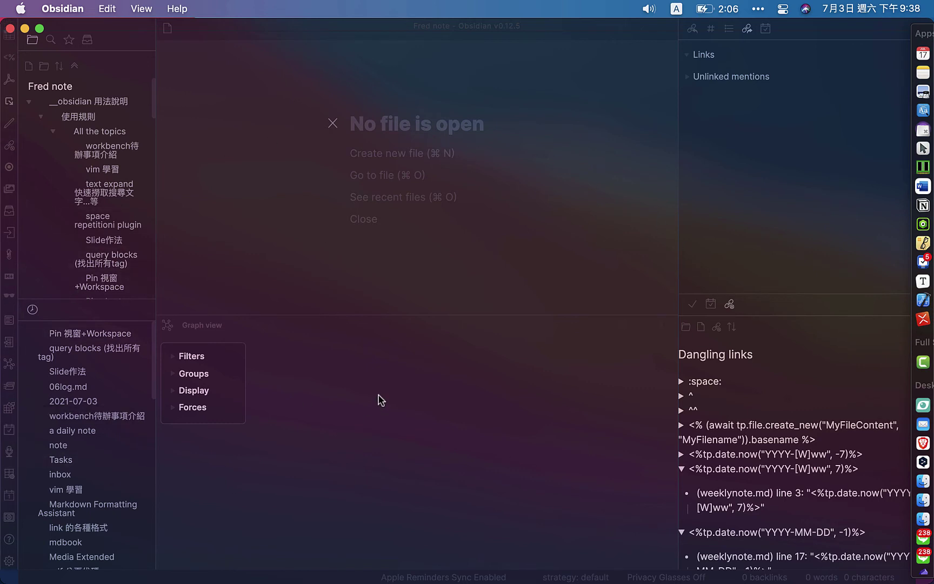
Step: Find the Load workspace command by searching for "workspace" and load the saved workspace "1"
key(cmd+p)
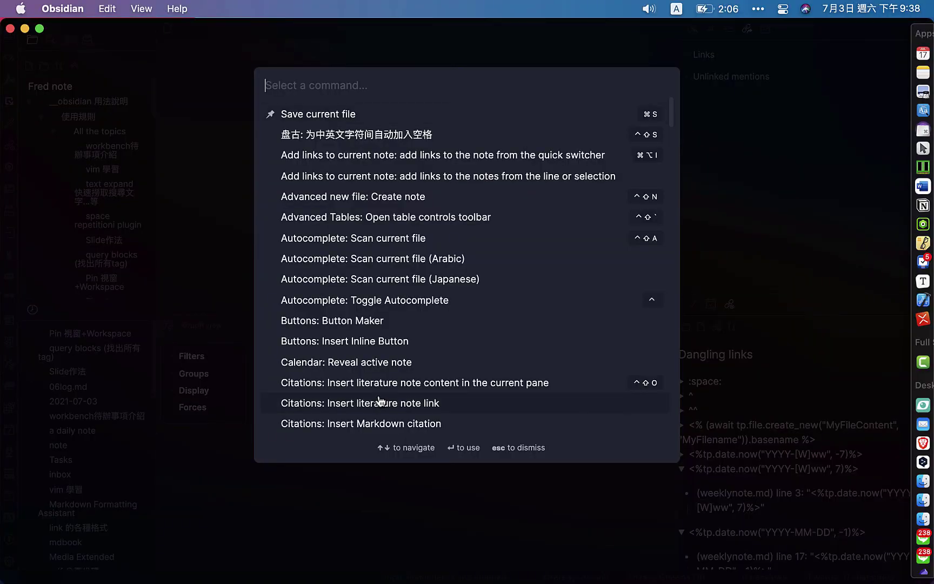
text(work)
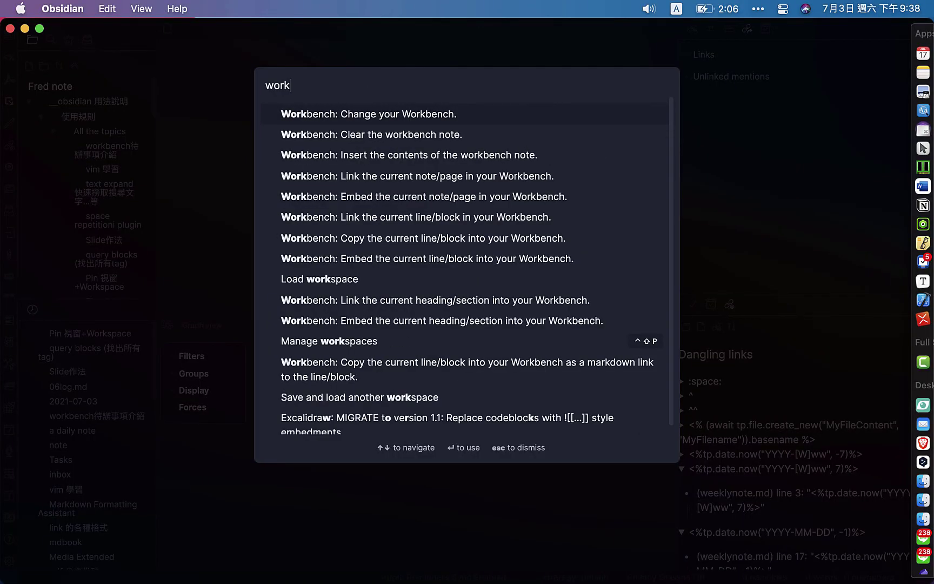
text(plac)
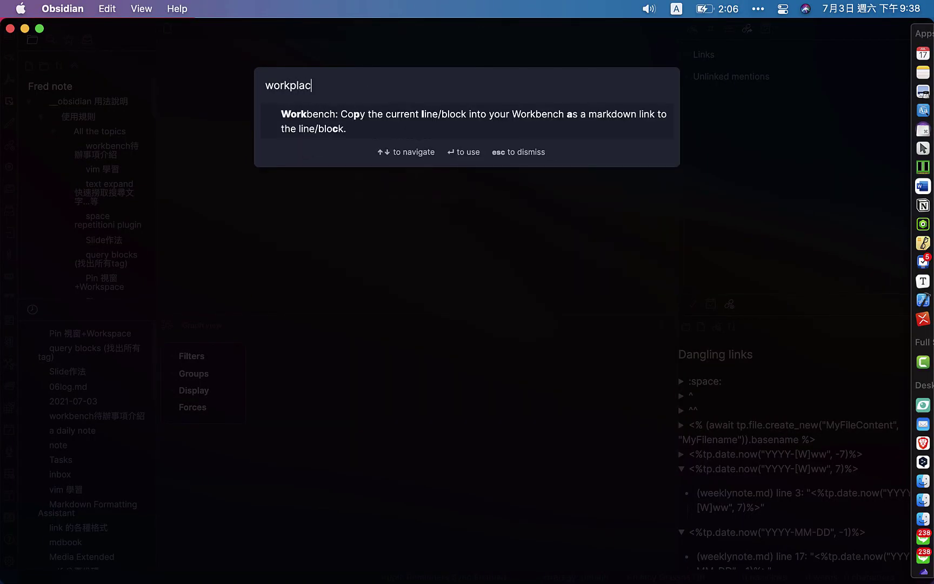
text(e)
key(BackSpace)
key(BackSpace)
key(BackSpace)
key(BackSpace)
key(BackSpace)
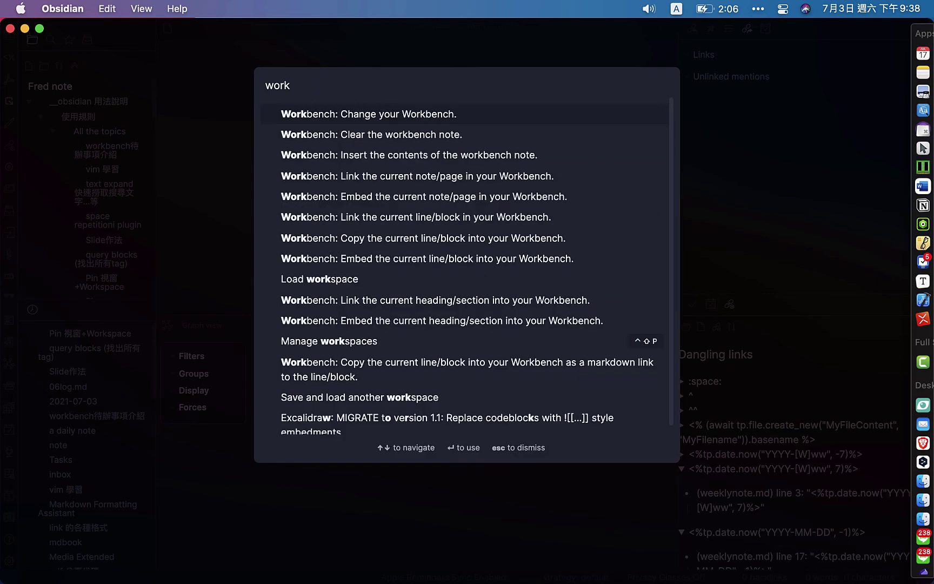
text(space)
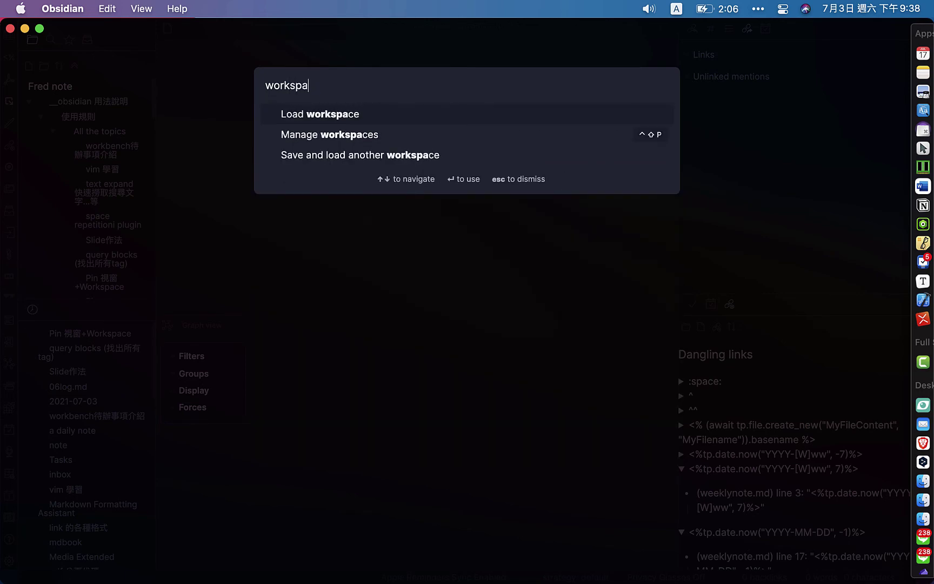
click(378, 130)
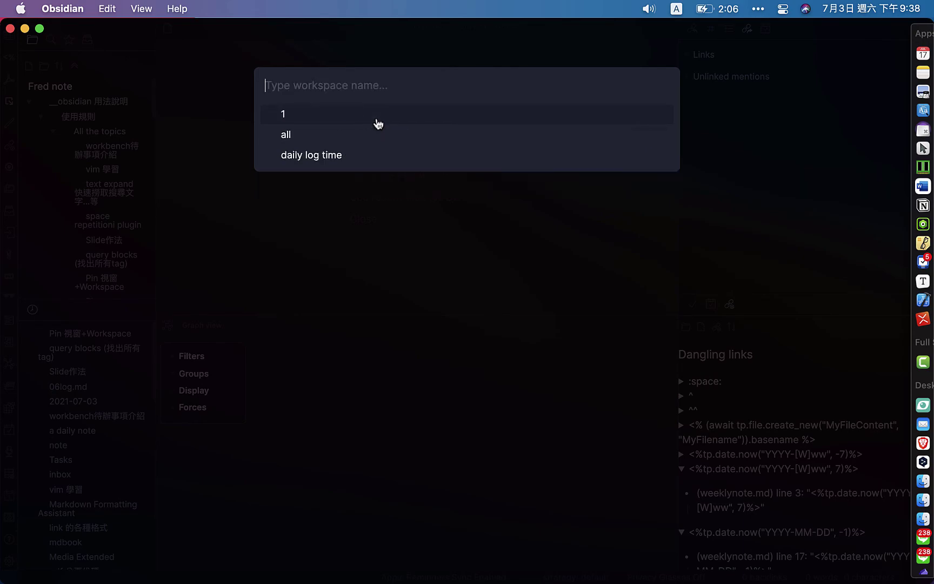
click(392, 134)
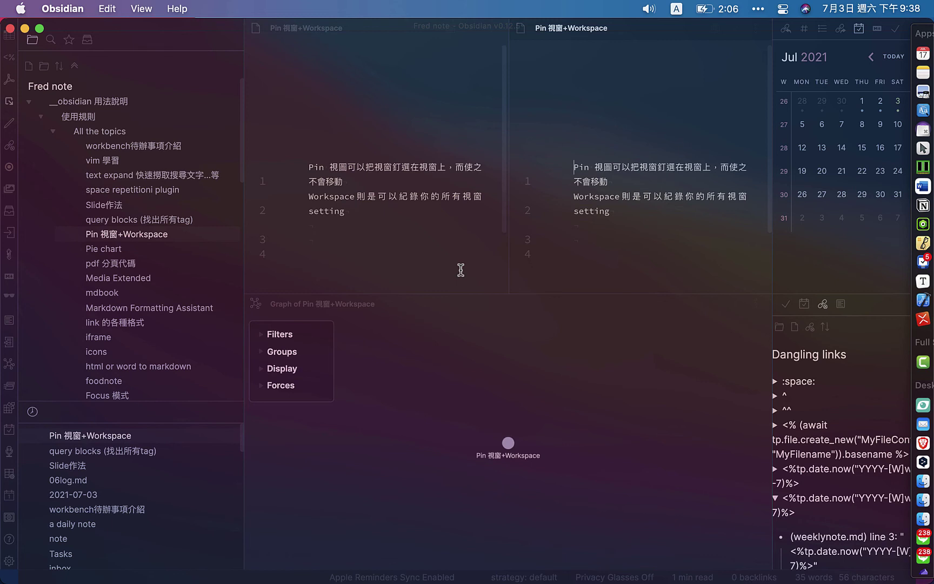
Step: Open the iframe note in the active pane and close the Pin 視窗+Workspace and graph panes
mouse_move(183, 249)
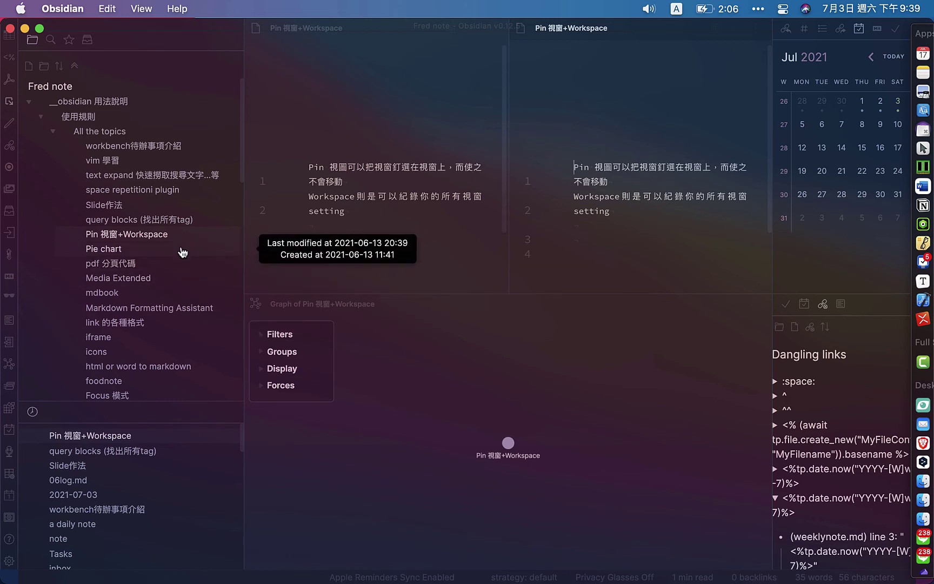
mouse_move(215, 279)
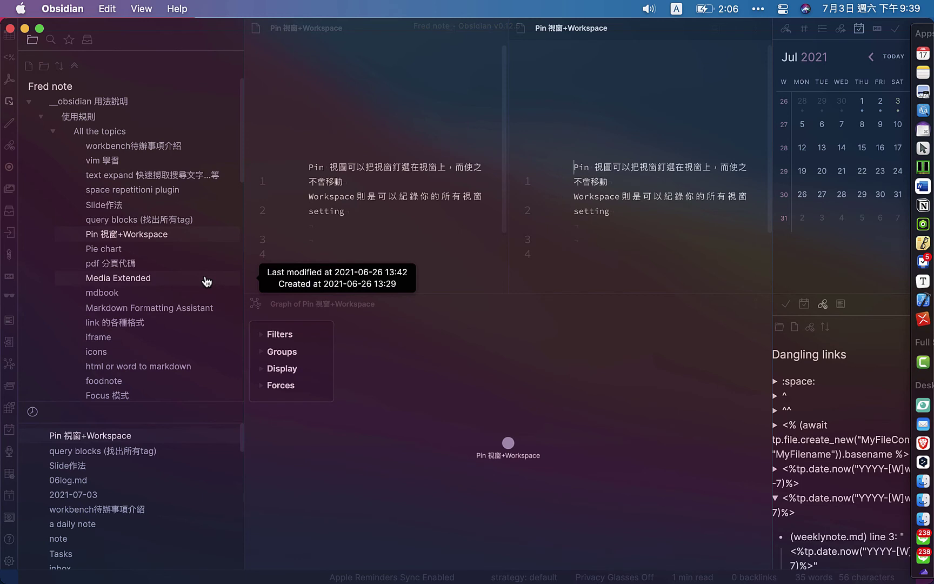
click(162, 342)
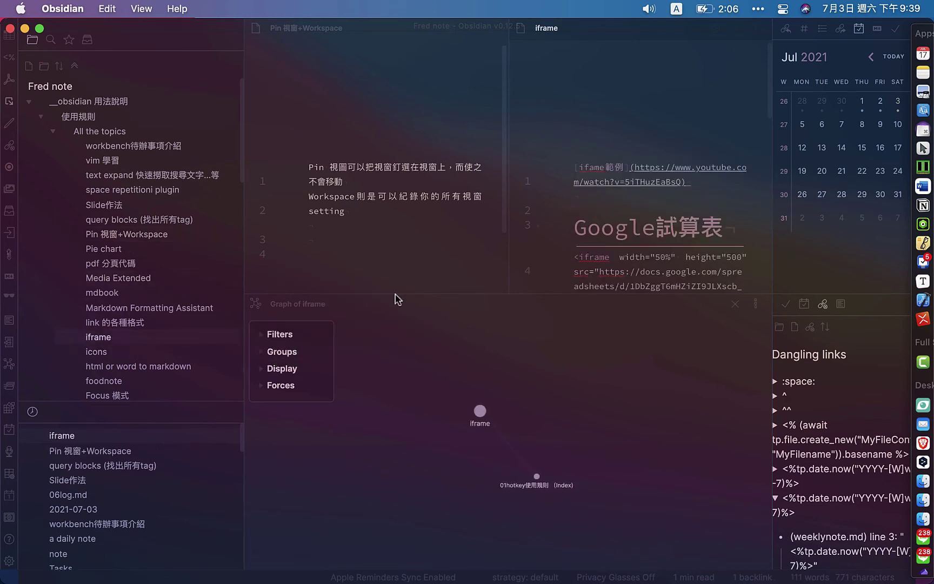
click(475, 77)
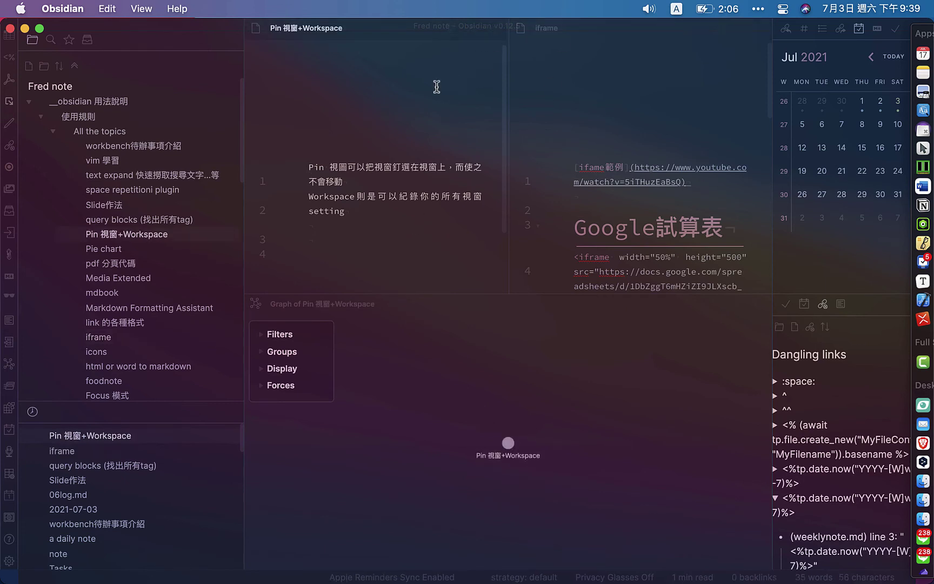
key(super+w)
key(super+w)
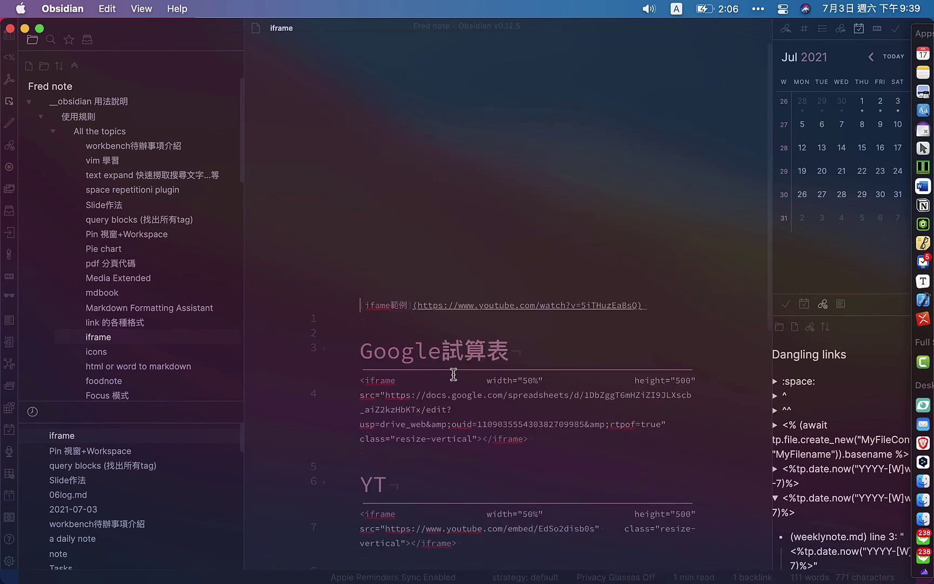
Step: Ignore the heavy memory usage alert and look through the embed code in the iframe note
scroll(698, 309, down, 5)
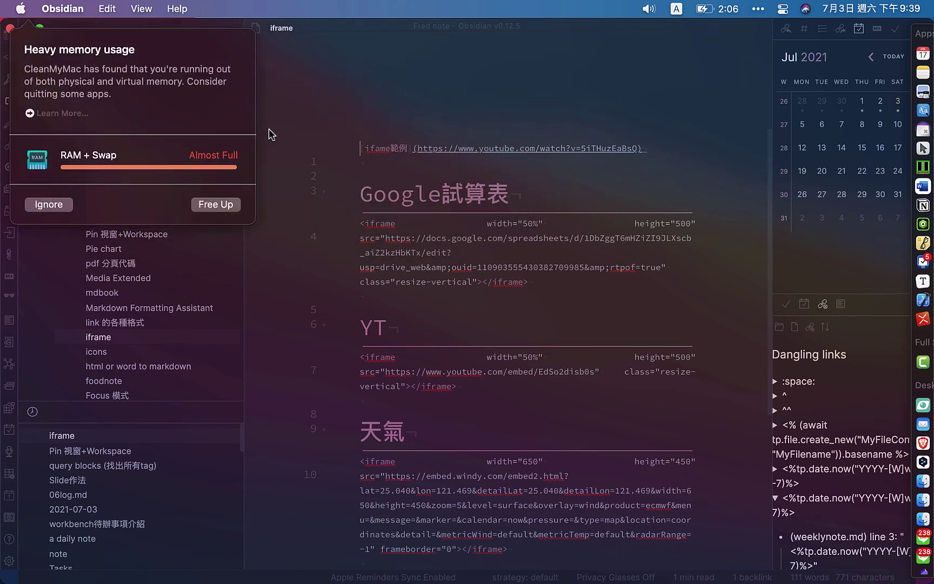
click(54, 205)
scroll(619, 305, down, 3)
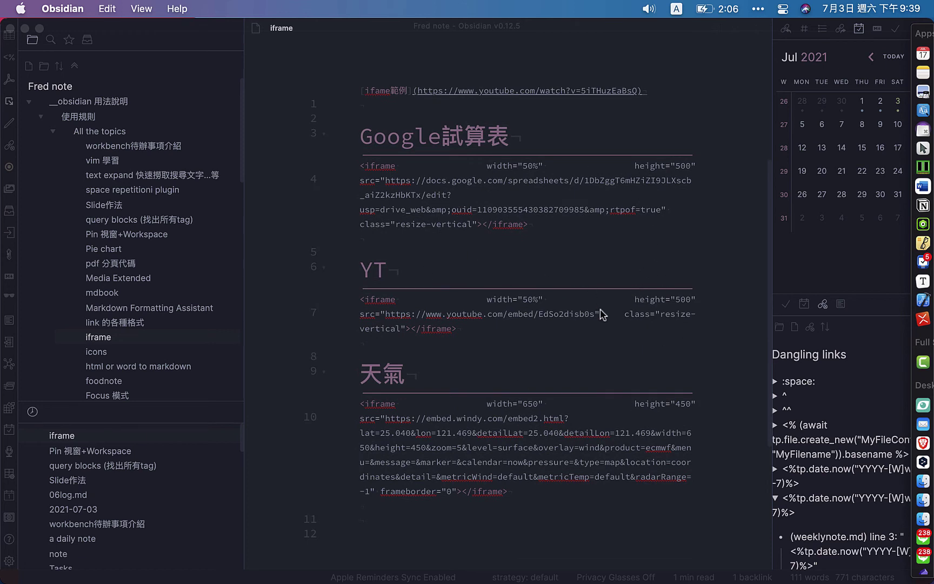
scroll(614, 350, down, 1)
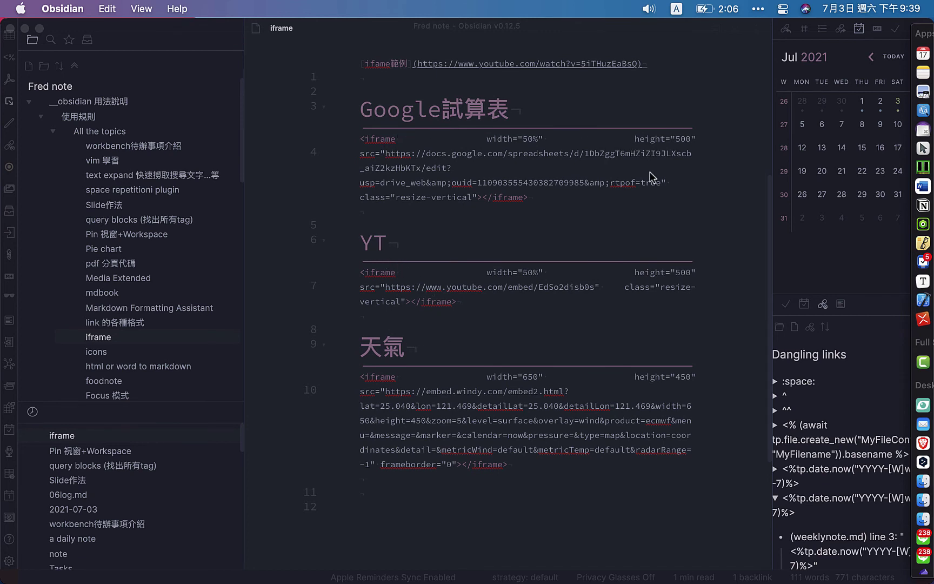
scroll(701, 124, up, 2)
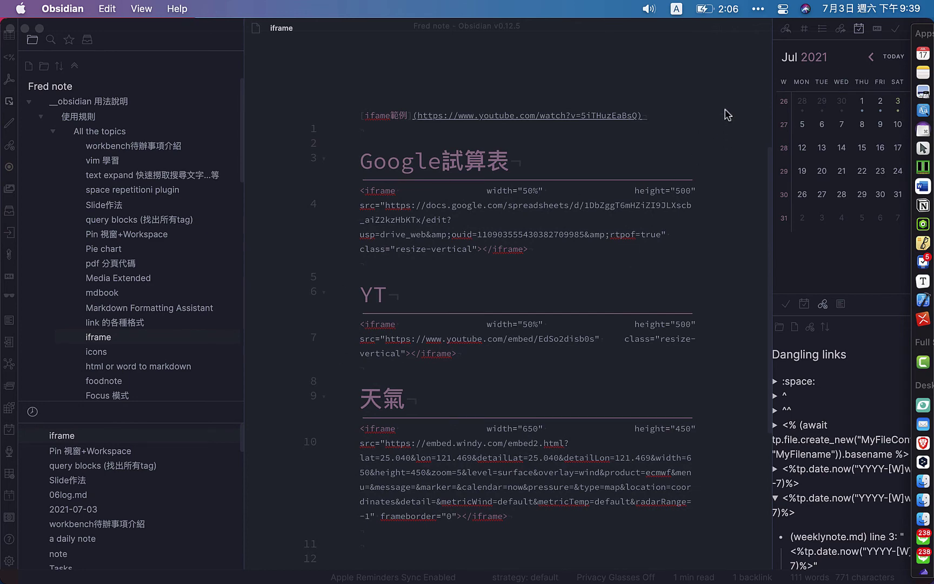
Step: Switch the iframe note to preview and examine its embedded Google spreadsheet, YouTube video and Windy weather map
key(super+e)
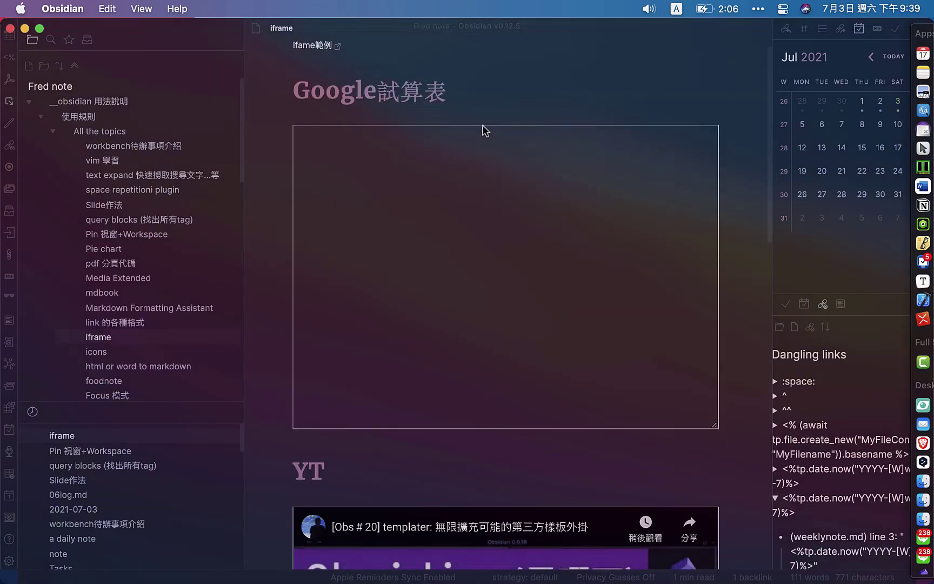
scroll(575, 232, up, 1)
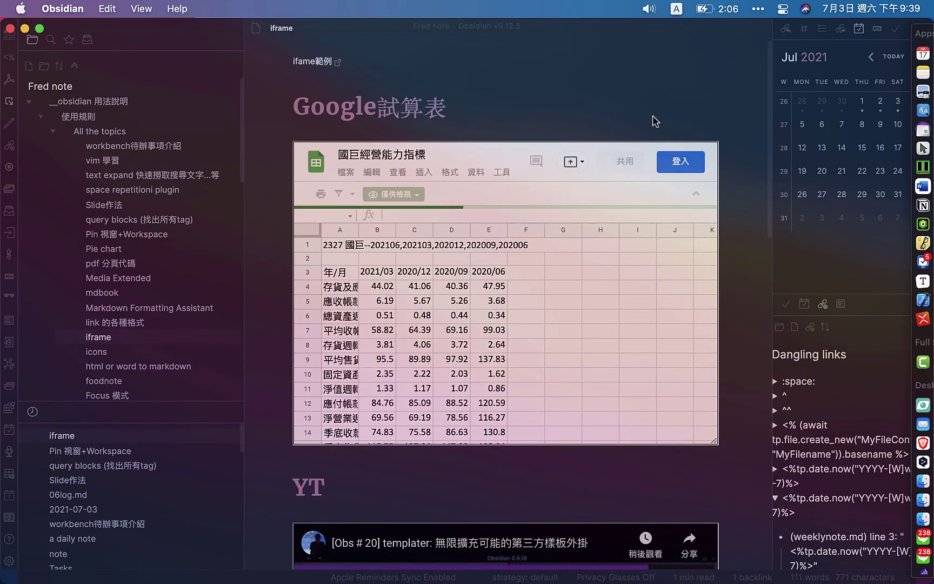
scroll(537, 235, down, 1)
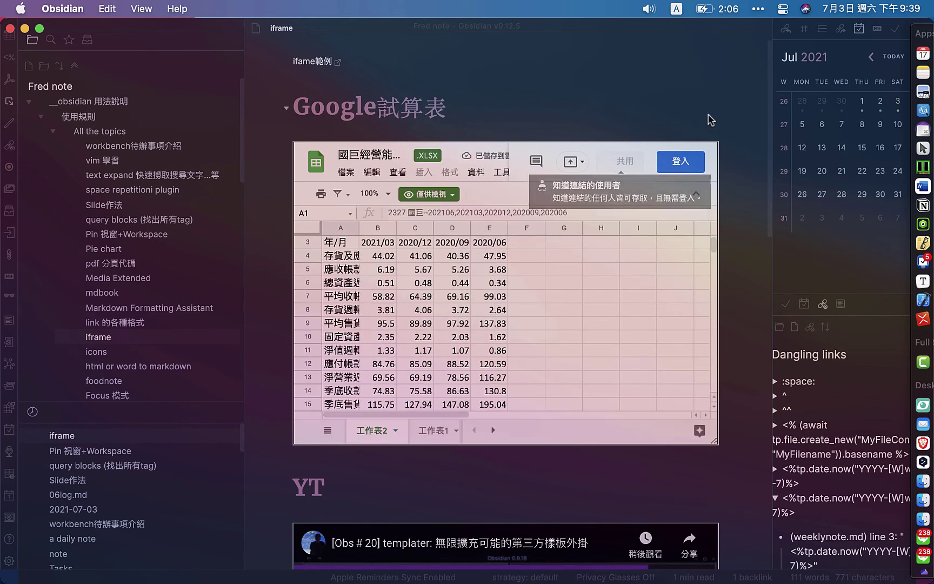
scroll(741, 216, down, 5)
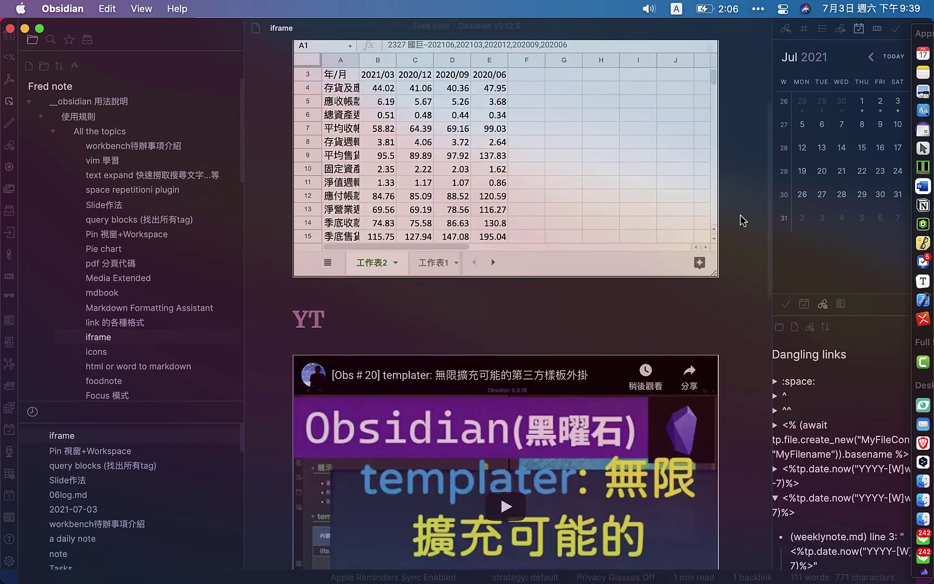
scroll(495, 453, down, 6)
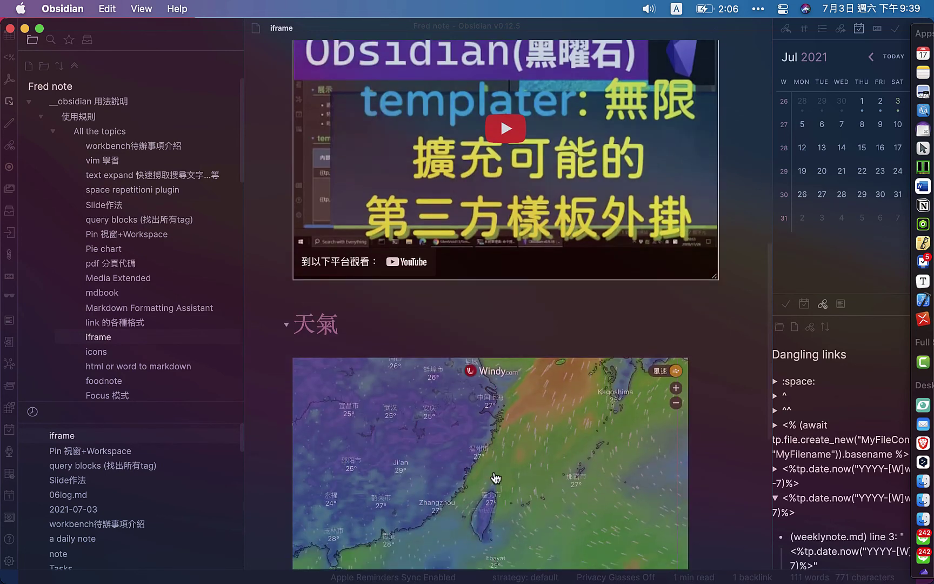
scroll(475, 290, down, 4)
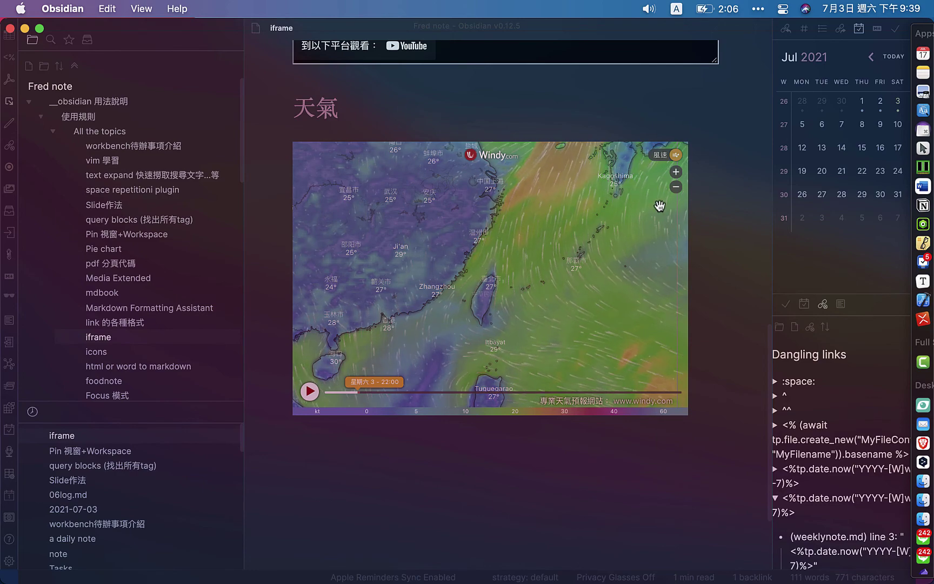
scroll(700, 229, up, 2)
scroll(699, 228, up, 10)
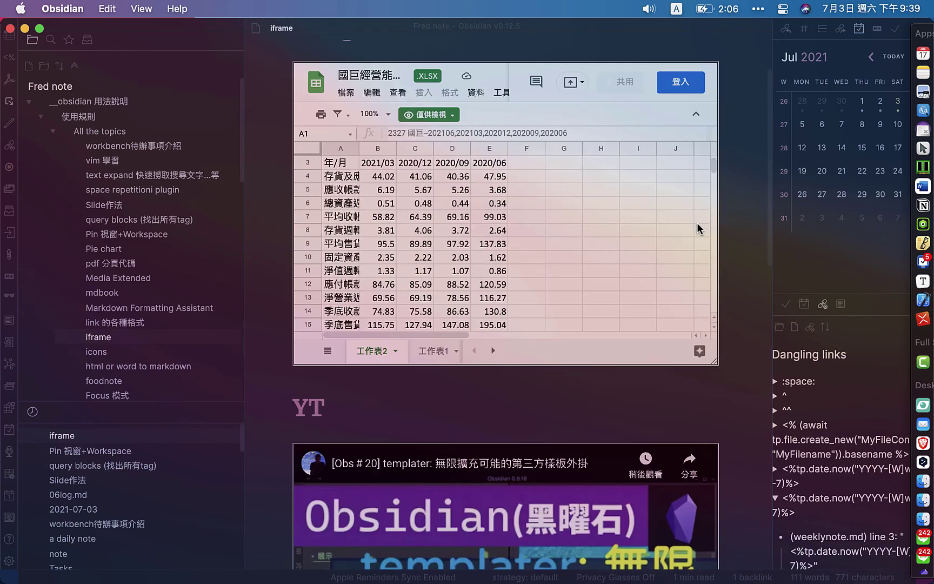
scroll(738, 178, up, 1)
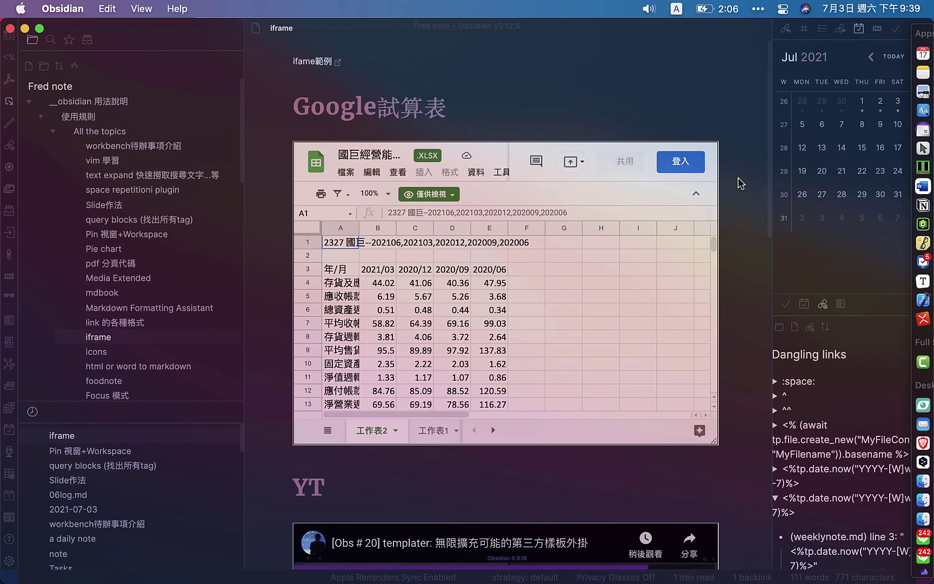
scroll(737, 178, down, 5)
scroll(738, 177, down, 3)
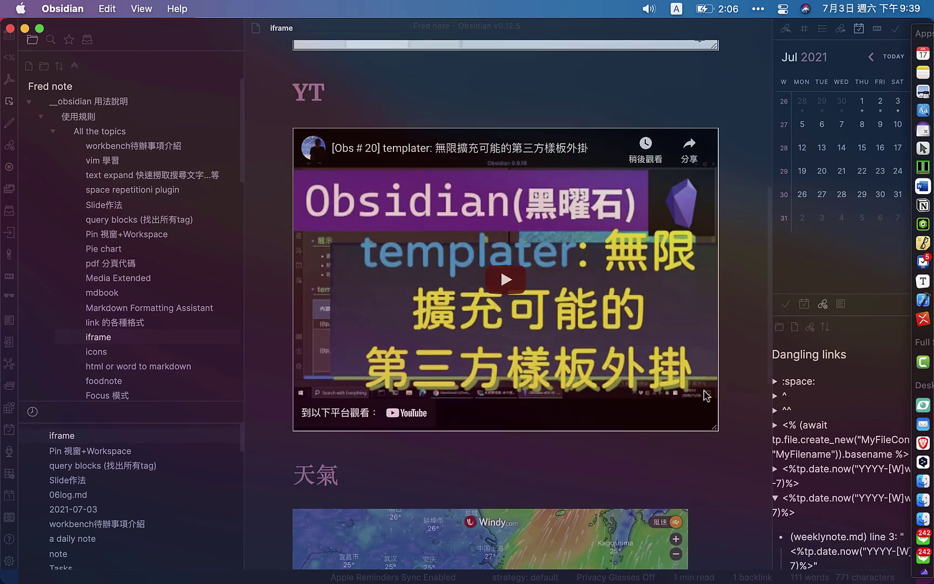
scroll(721, 468, down, 2)
scroll(721, 468, down, 2)
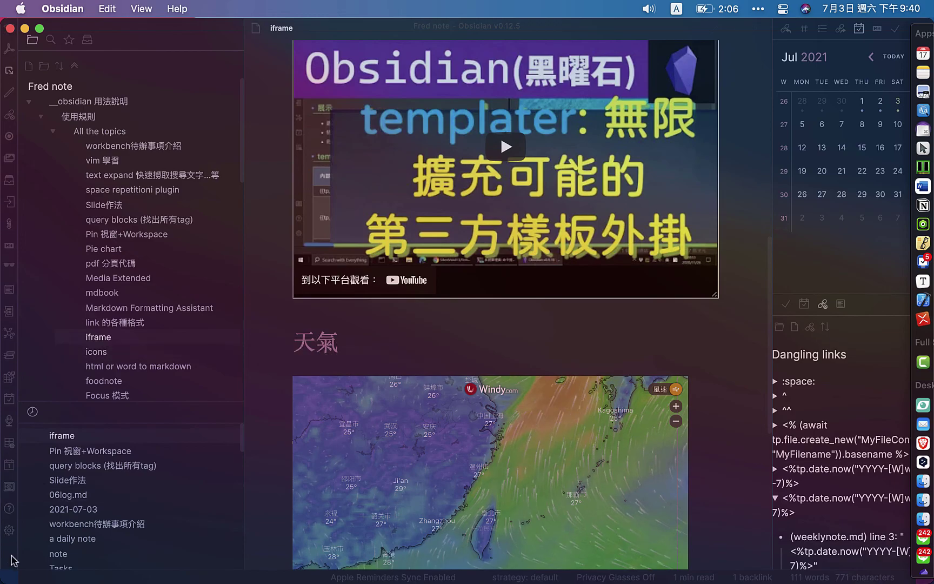
Step: Filter the installed plugins by "pin", search the community plugins for "iframe", and close the plugin browser and settings
click(8, 560)
click(702, 285)
text(pin)
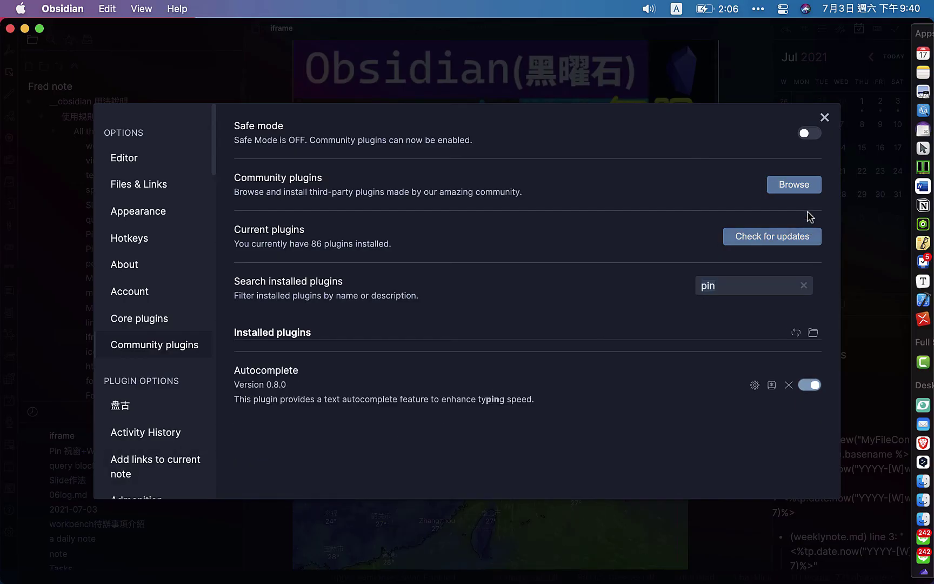
click(808, 194)
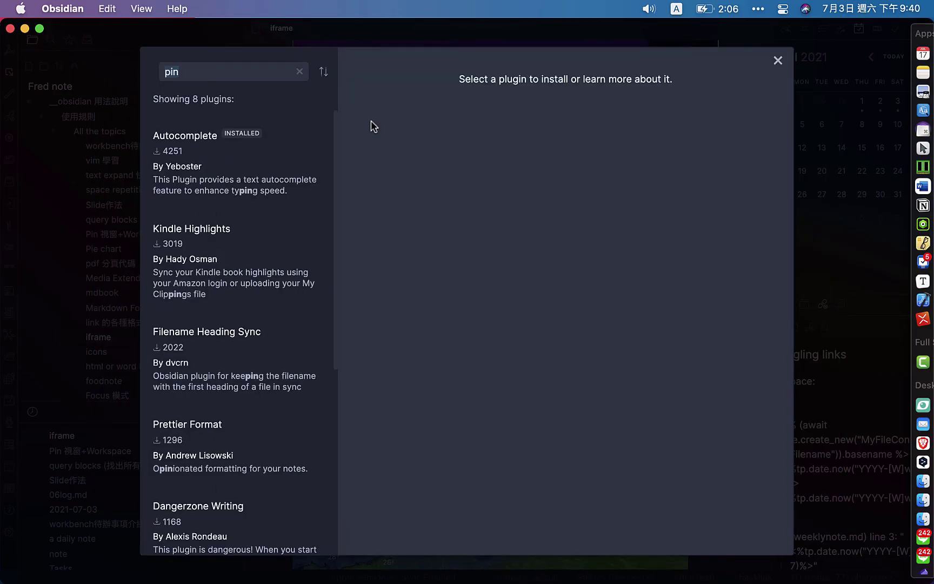
key(BackSpace)
key(BackSpace)
key(BackSpace)
text(iframe)
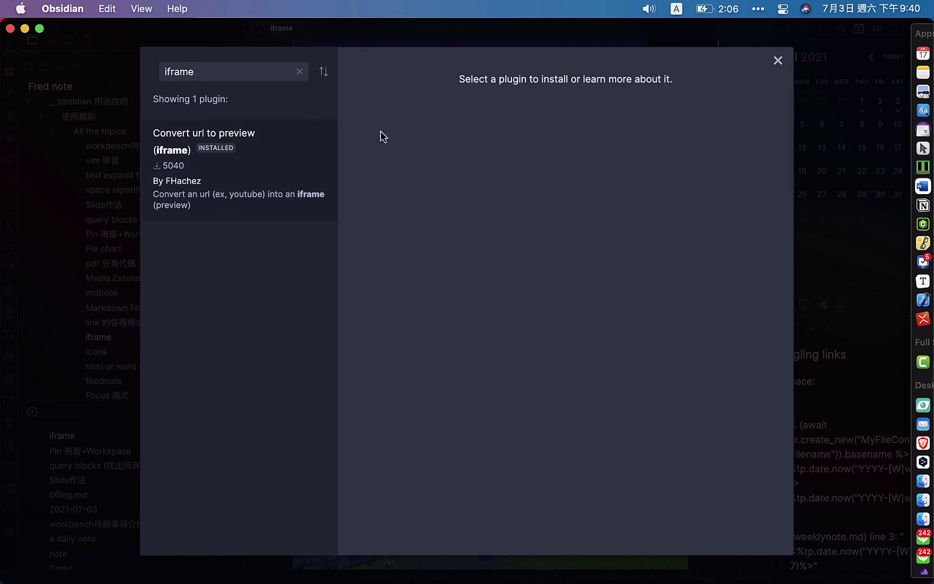
click(778, 60)
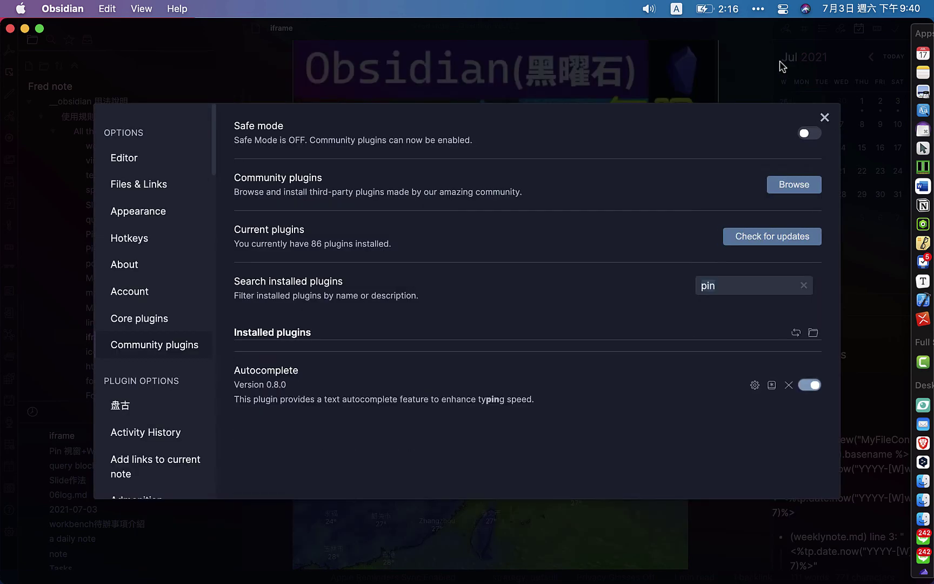
click(824, 117)
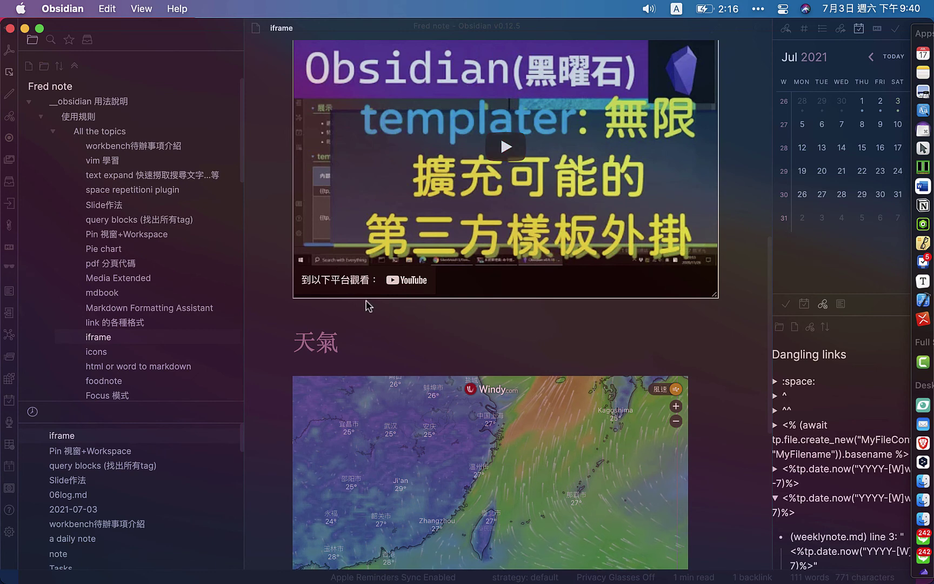
Step: Open the icons note in edit mode and add a new line at its end
scroll(216, 327, down, 2)
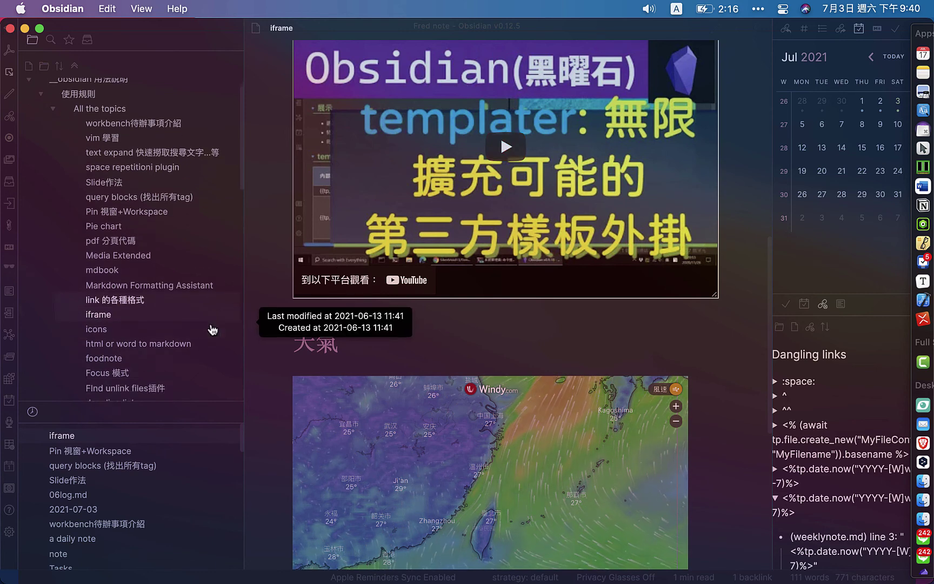
click(206, 317)
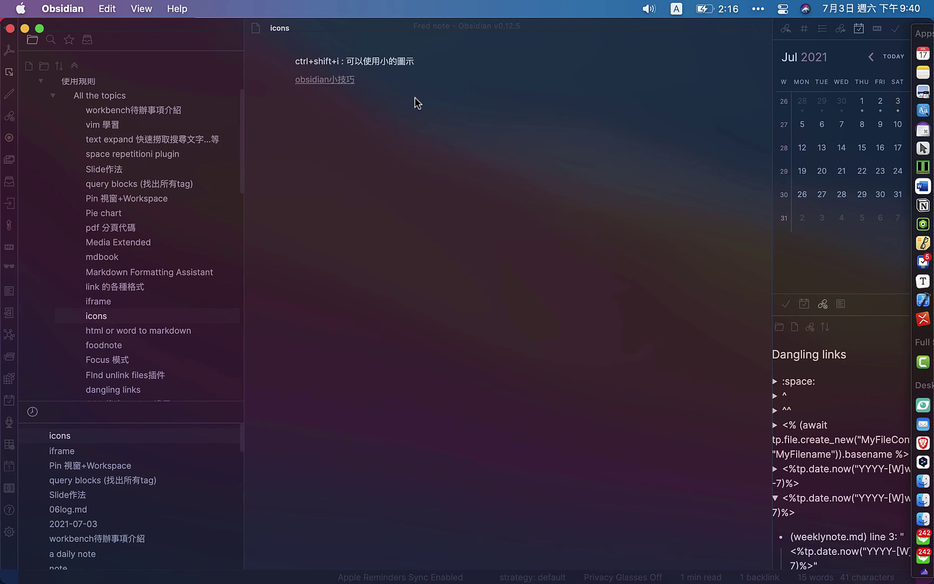
key(super+e)
key(Return)
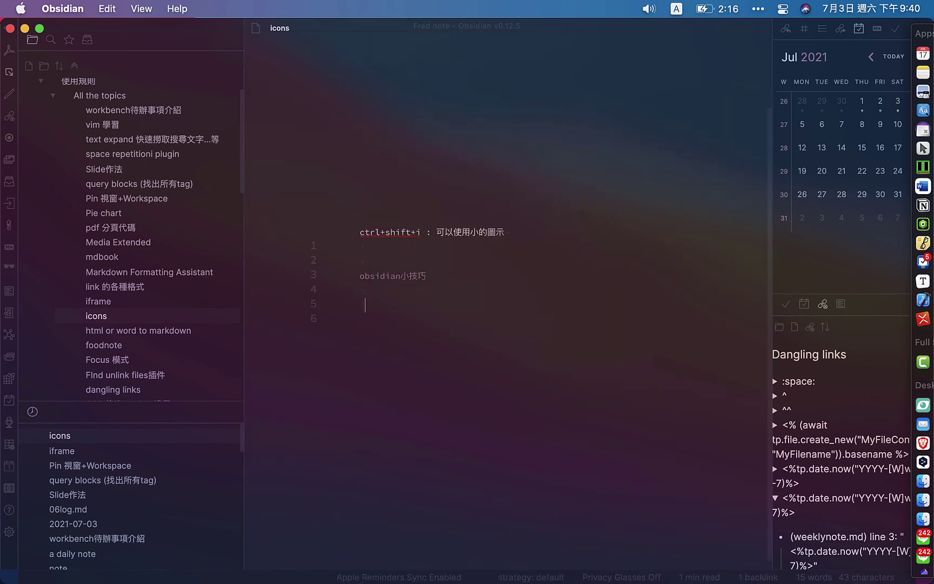
Step: Insert the Mail Forbid (solid) icon on the last line of the icons note
key(ctrl+shift+i)
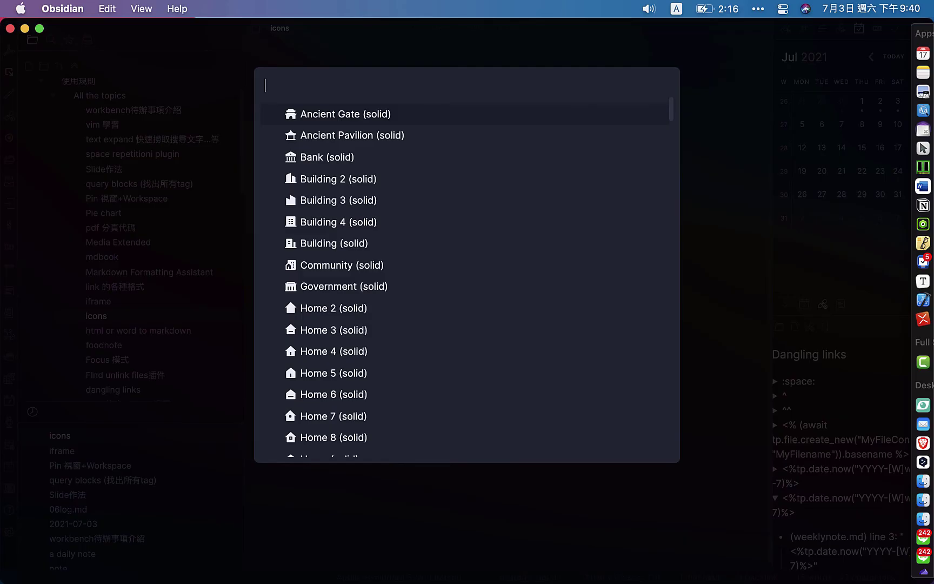
scroll(394, 286, down, 8)
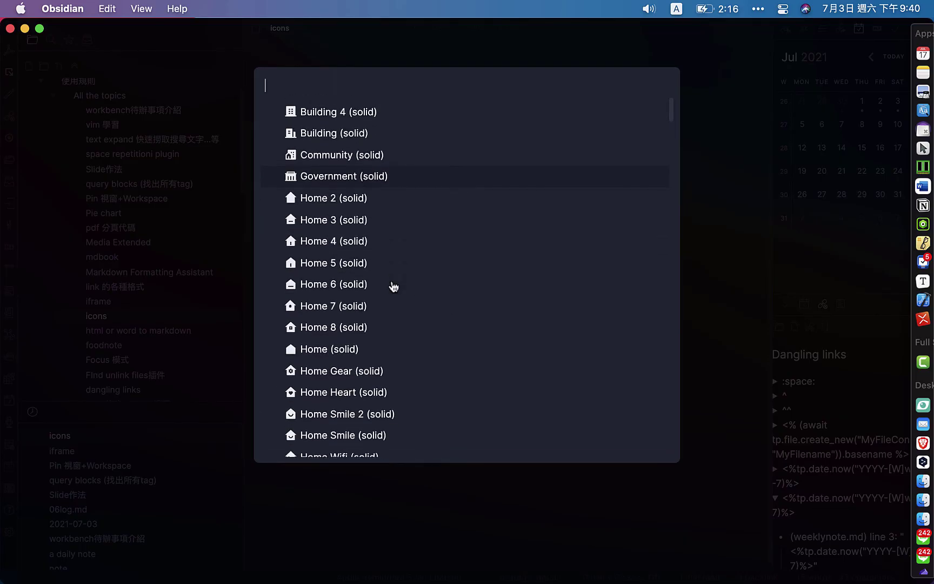
scroll(394, 286, down, 15)
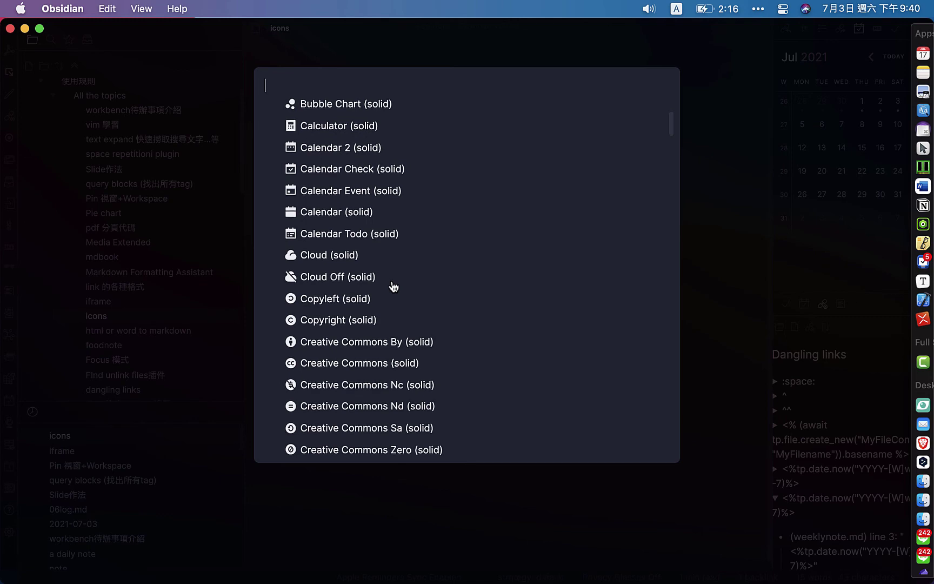
scroll(394, 286, down, 5)
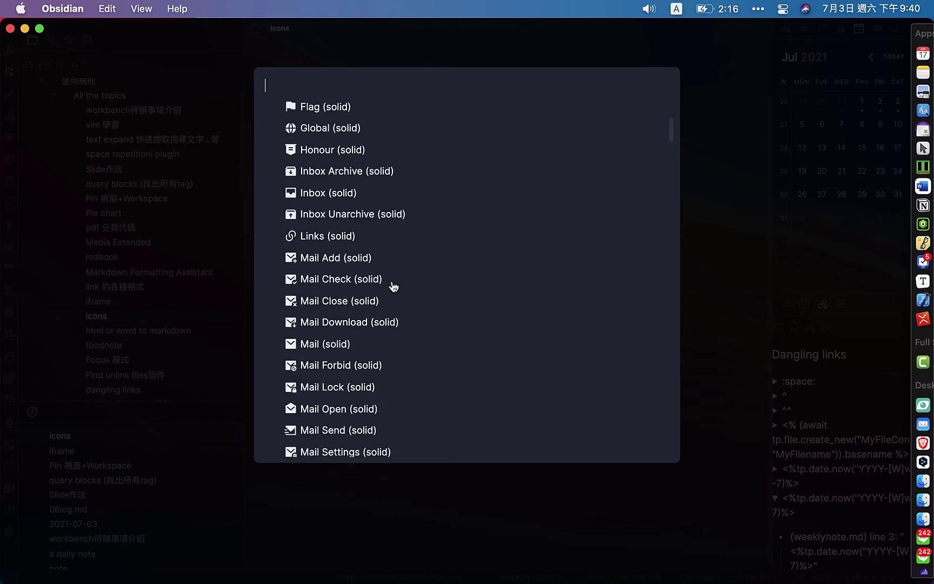
scroll(393, 287, down, 3)
click(369, 287)
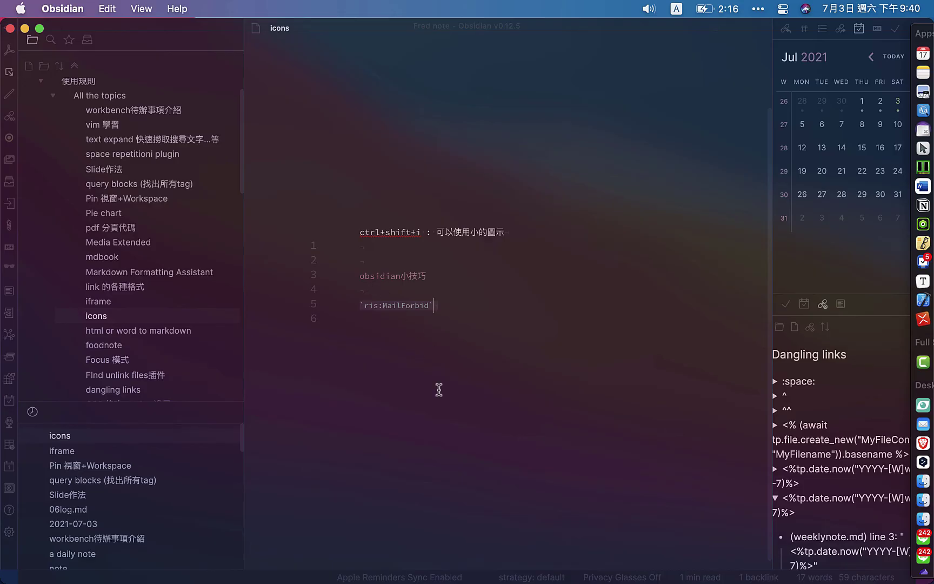
Step: Preview the inserted icon, return to edit mode and delete the icon's code from the note
key(super+e)
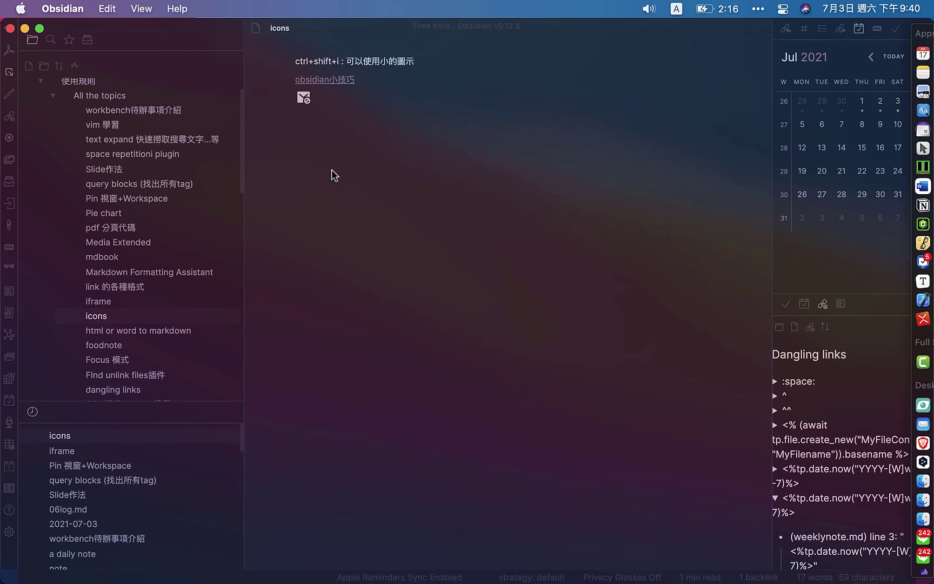
key(super+e)
drag(472, 299, 354, 299)
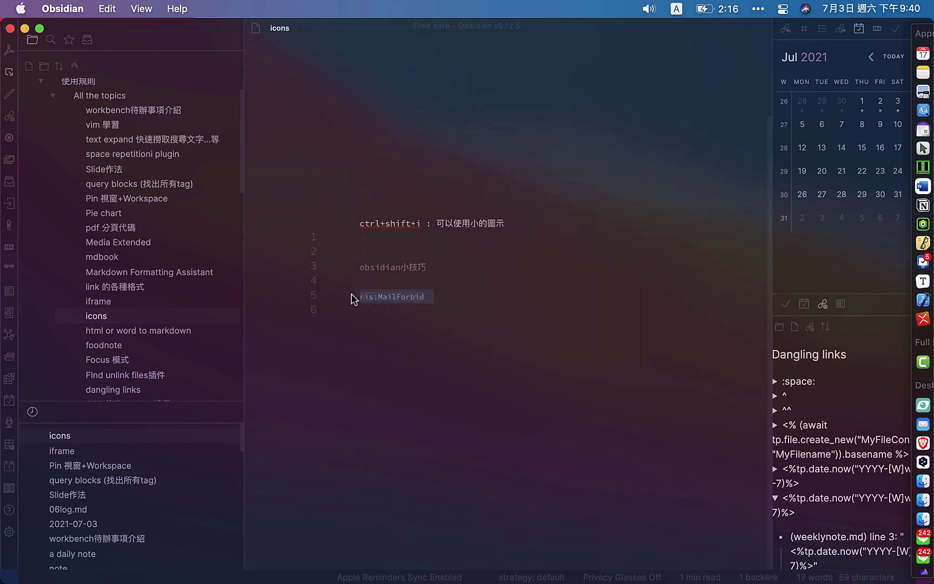
key(BackSpace)
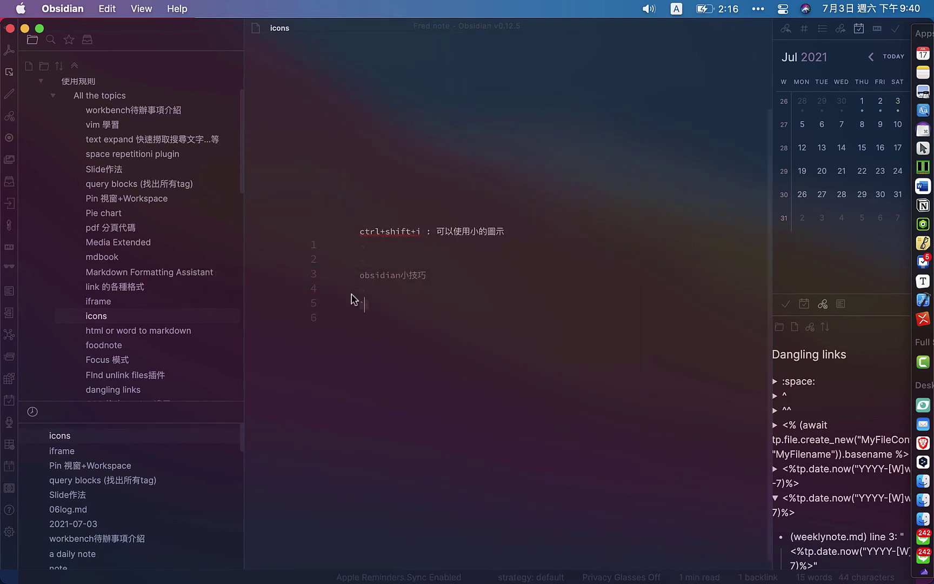
Step: Search the community plugins for "icon", and close the plugin browser and settings
click(9, 532)
click(786, 186)
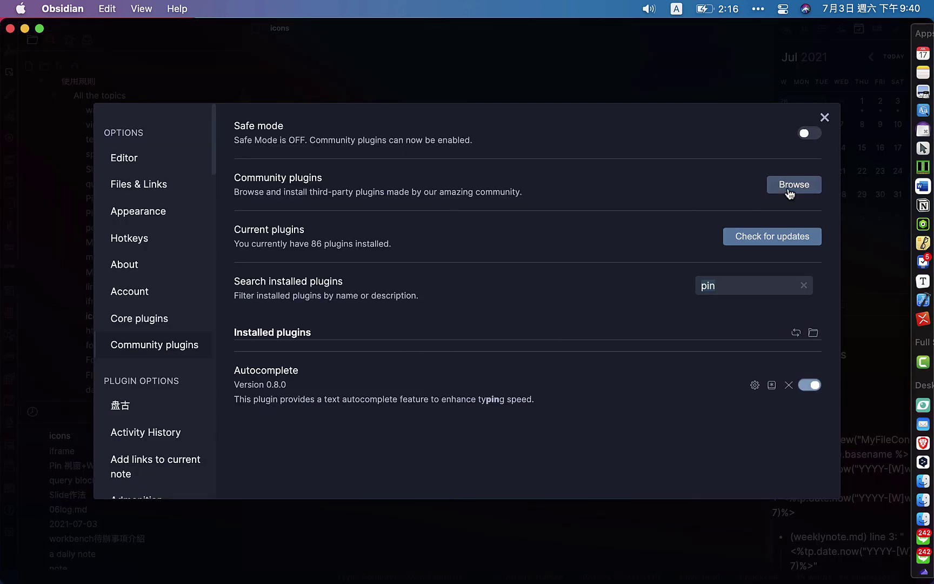
text(icon)
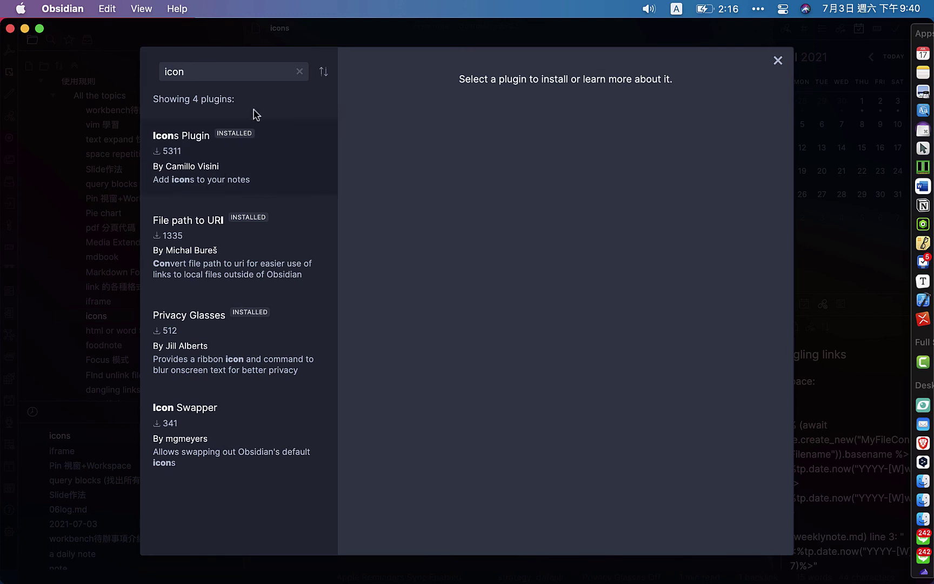
click(777, 63)
key(Escape)
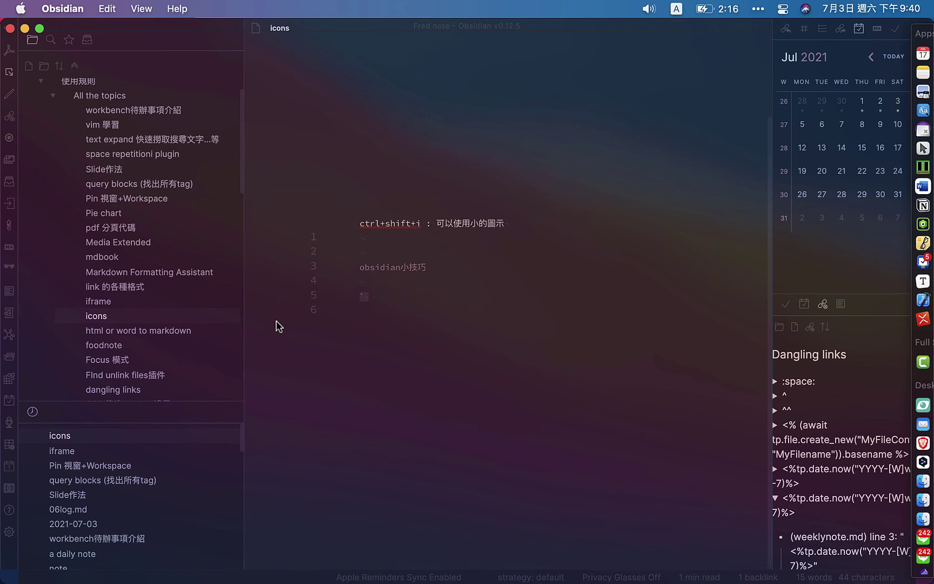
Step: Open the "html or word to markdown" note briefly and switch to the "Focus 模式" note
click(191, 332)
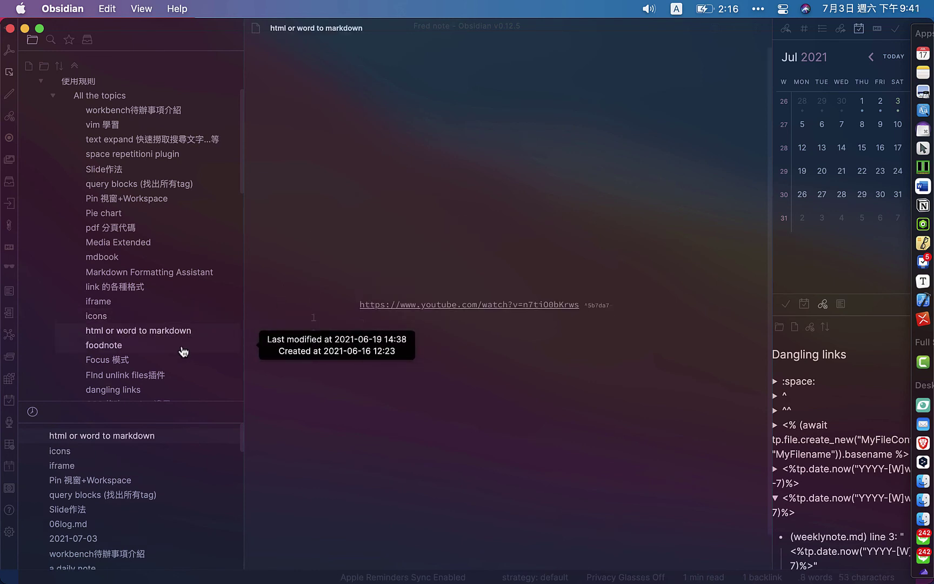
click(179, 363)
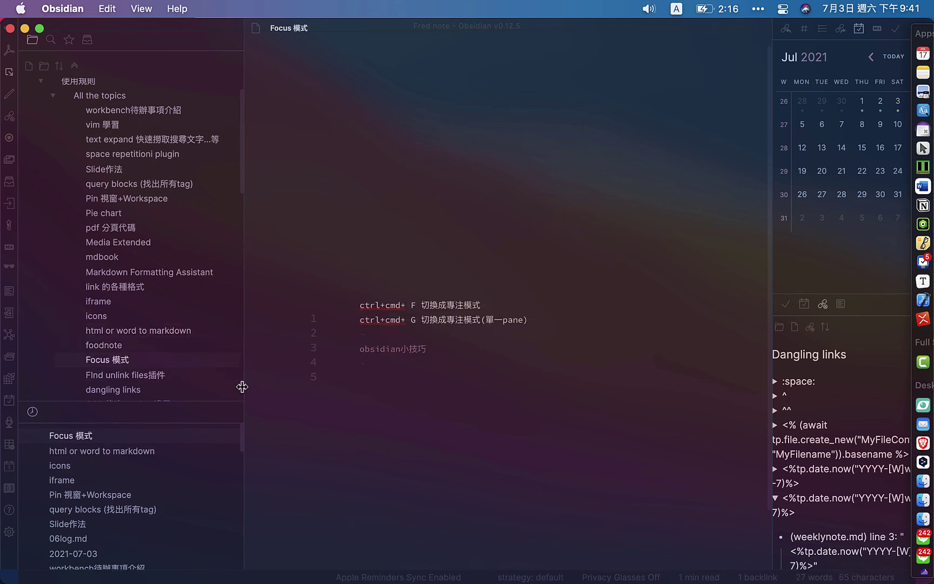
scroll(528, 435, down, 3)
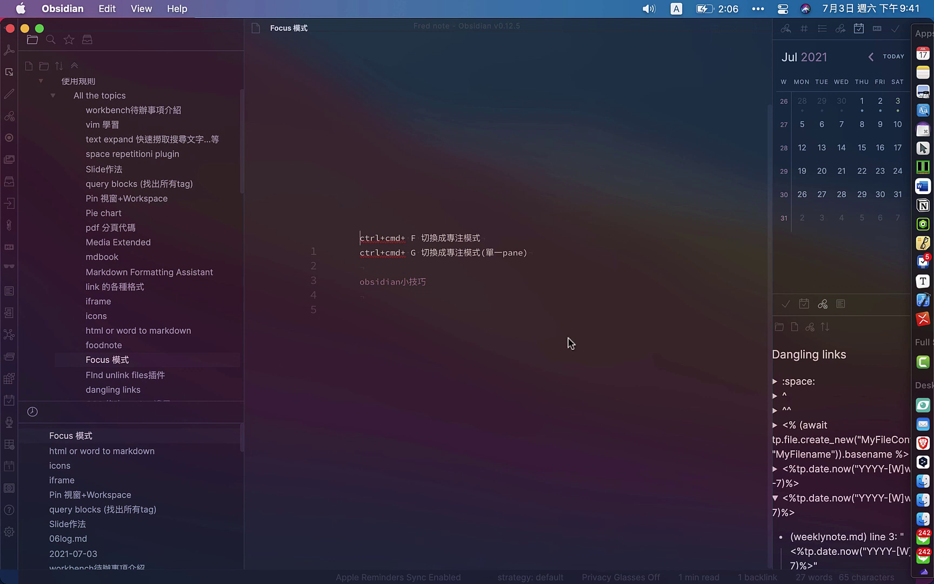
Step: Toggle focus mode on and off, and undo the YouTube link pasted into the "Focus 模式" note
key(ctrl+super+f)
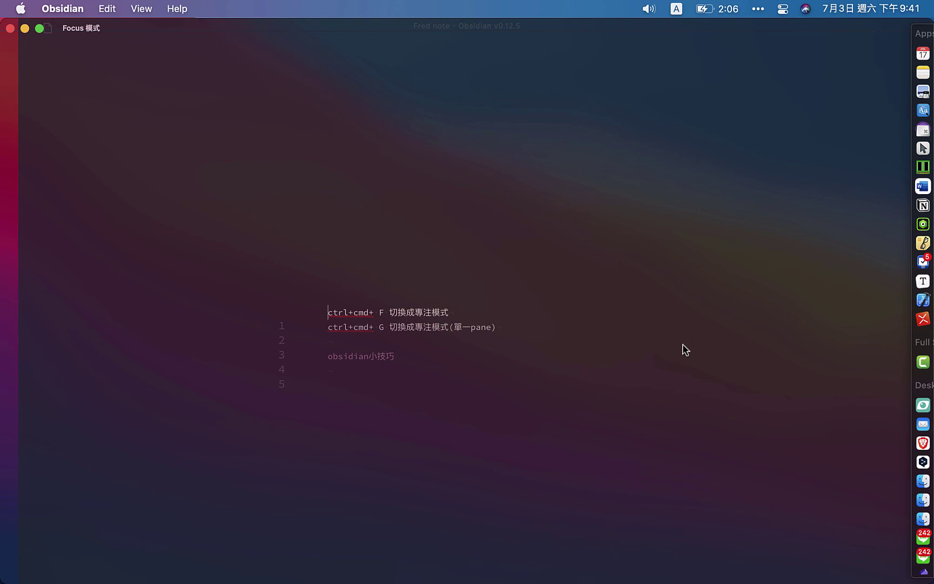
key(ctrl+super+f)
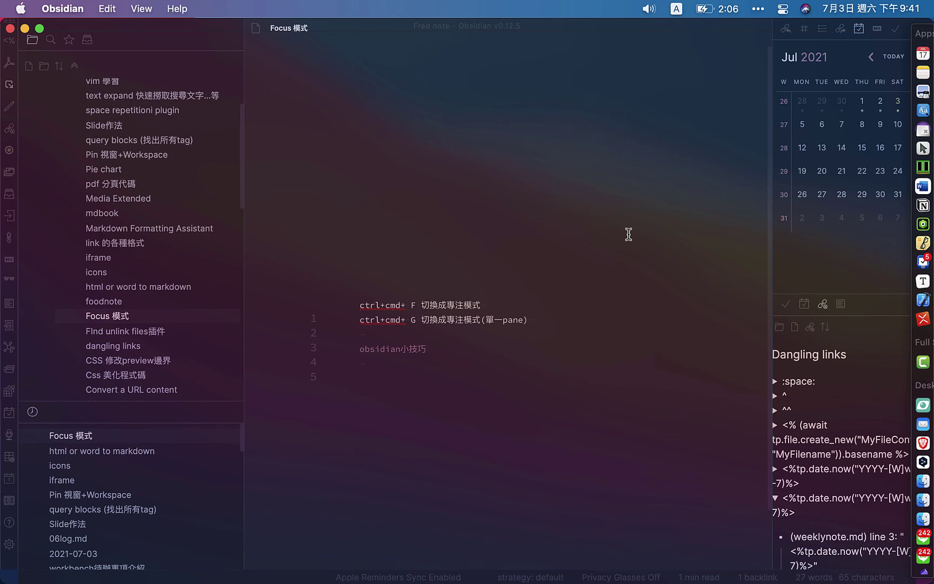
text(https://www.youtube.com/watch?v=zG5r7QIY_TM)
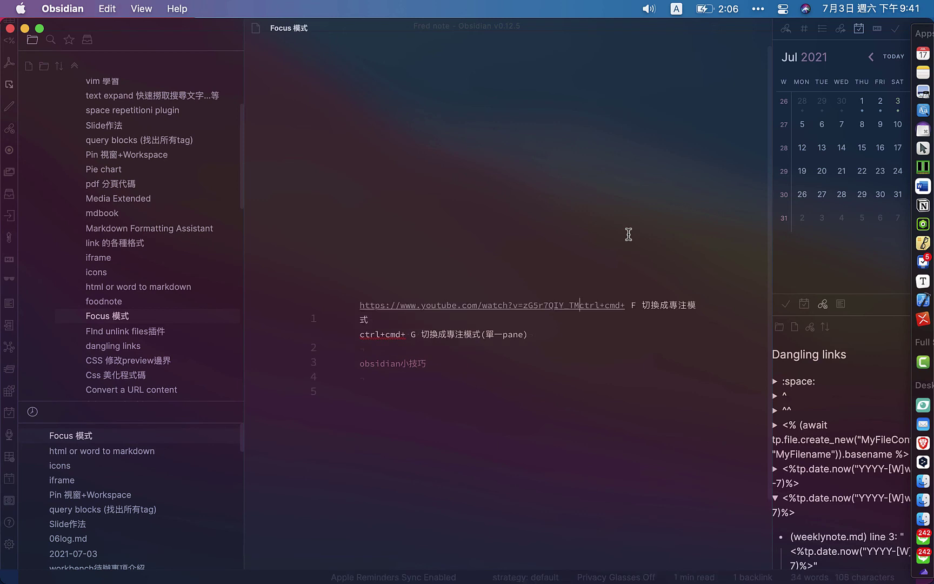
key(super+z)
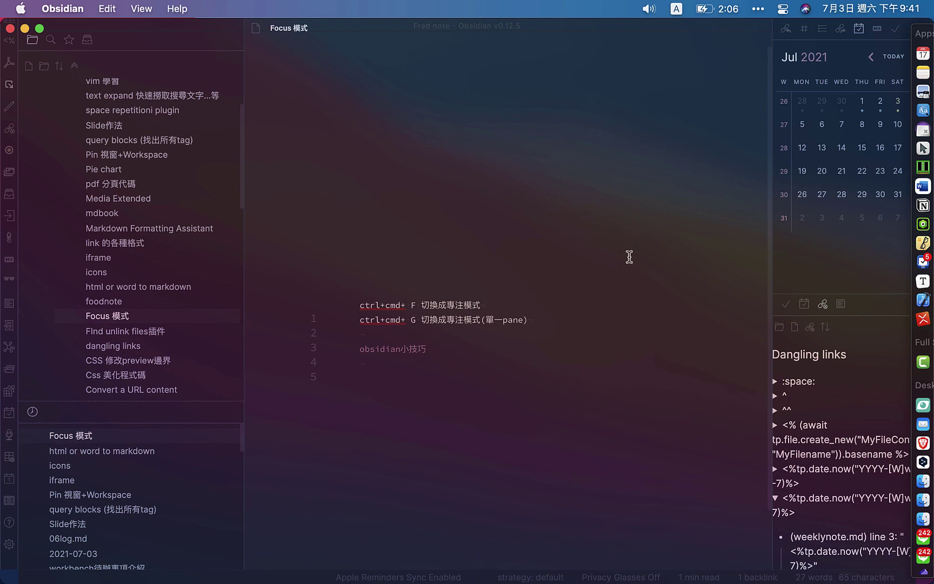
Step: Split the "Focus 模式" note into two side-by-side panes and turn on focus mode
key(super+backslash)
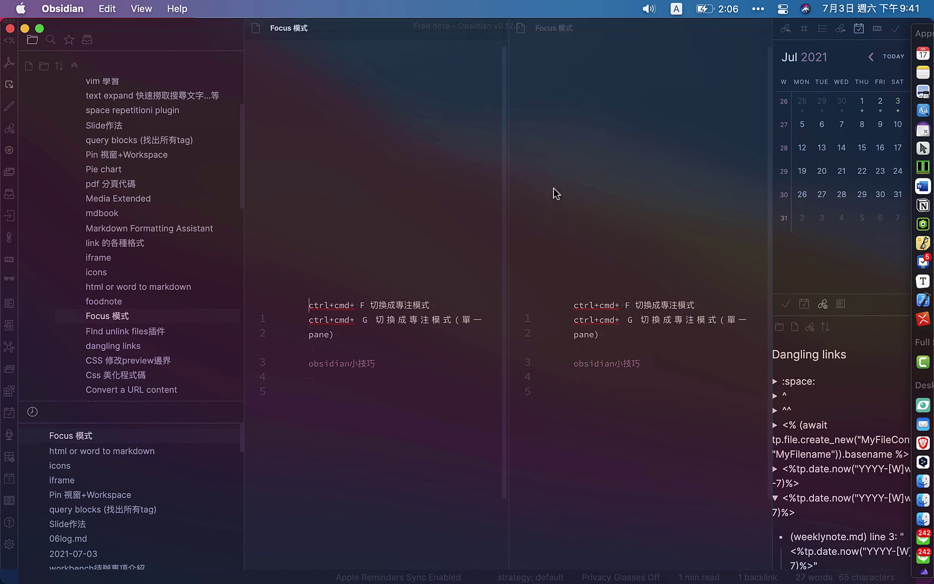
click(418, 212)
key(ctrl+super+f)
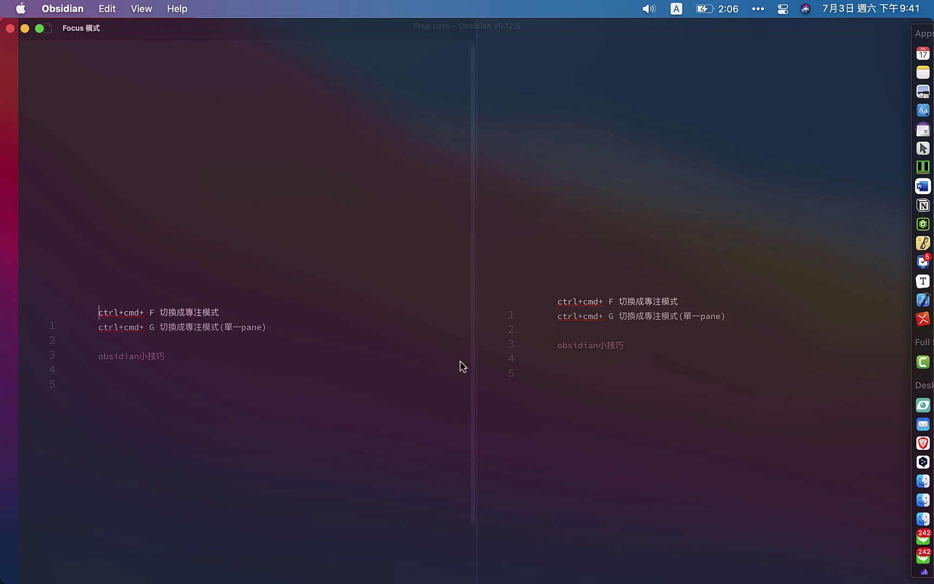
Step: Switch to single-pane focus mode, try writing sample text at the end of the note, and leave focus mode
click(408, 382)
key(ctrl+super+g)
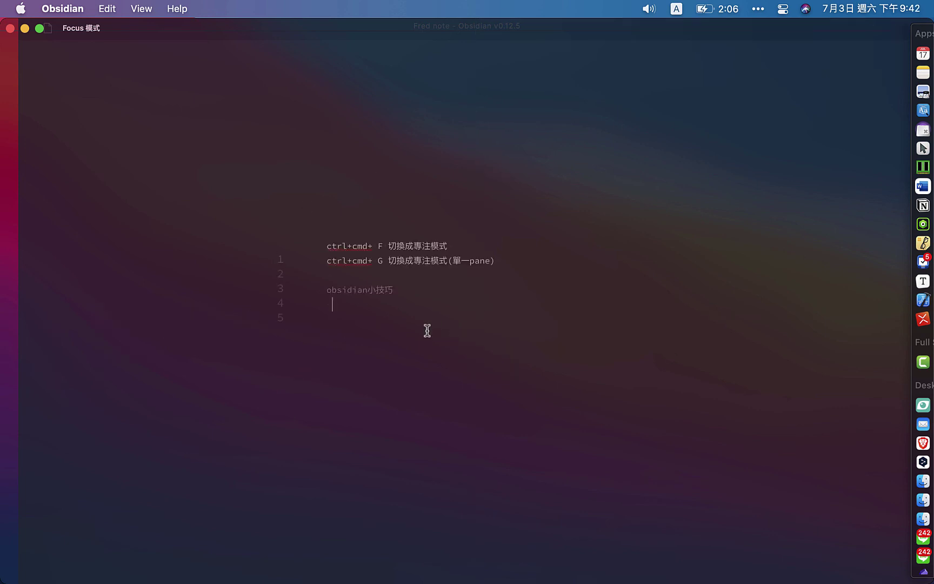
text(j)
key(Return)
text(s)
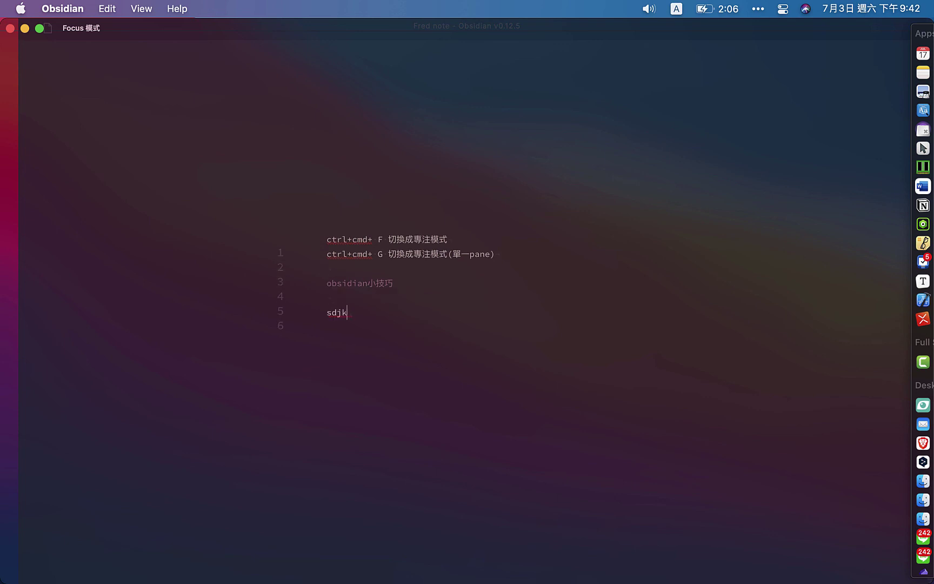
text(djfjaksldfja;sdm,asdfasdfzxcvasdf)
key(ctrl+super+g)
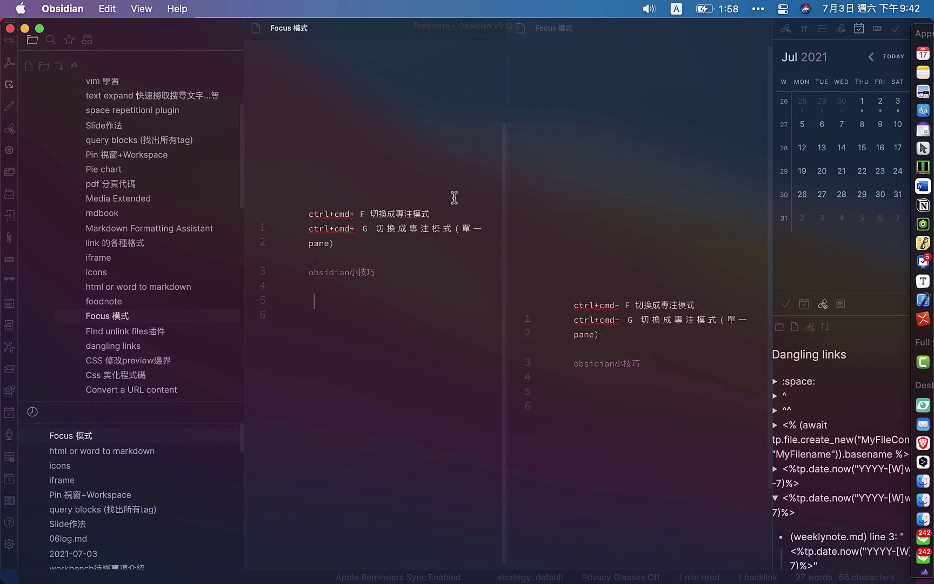
Step: Search the command palette for "transpare" and "trans", and dismiss it
key(super+p)
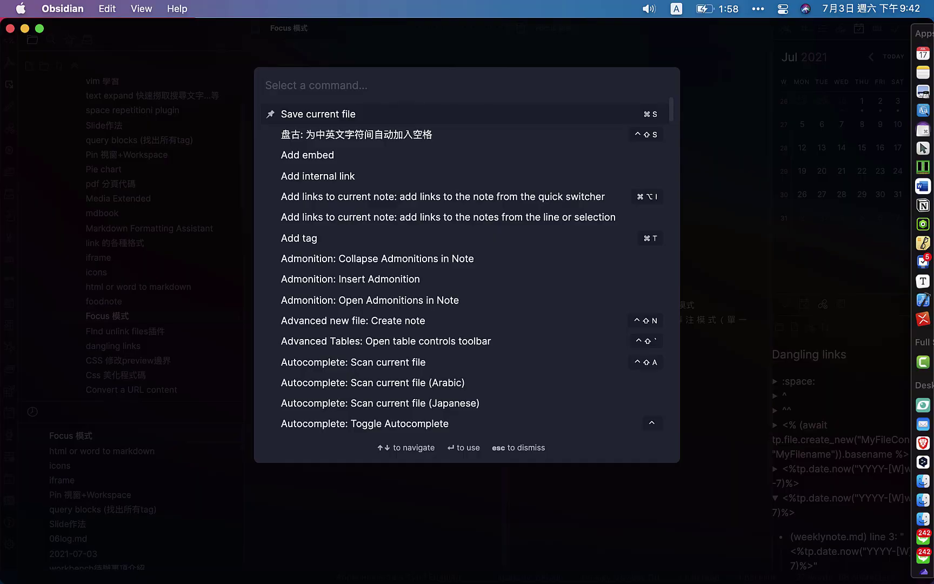
text(transpare)
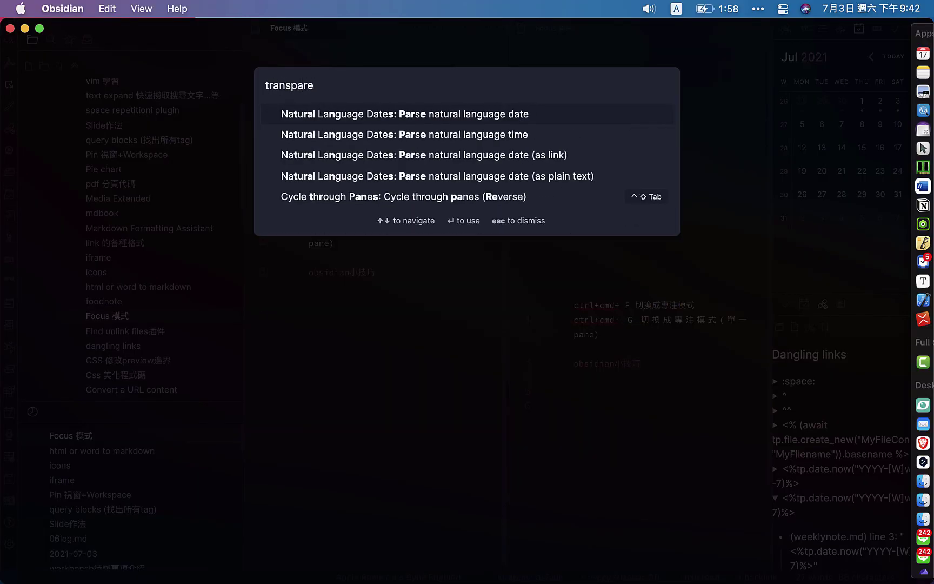
key(Escape)
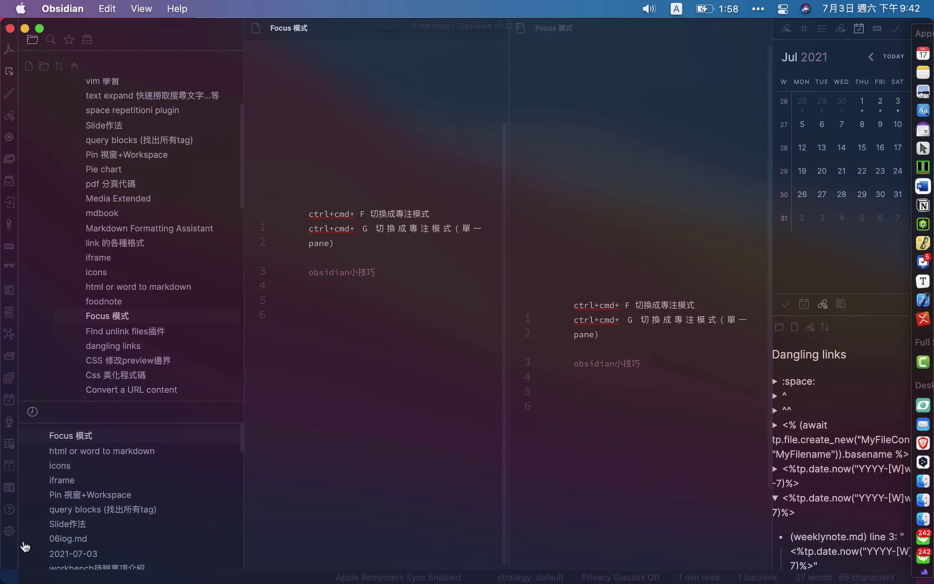
key(super+p)
text(trans)
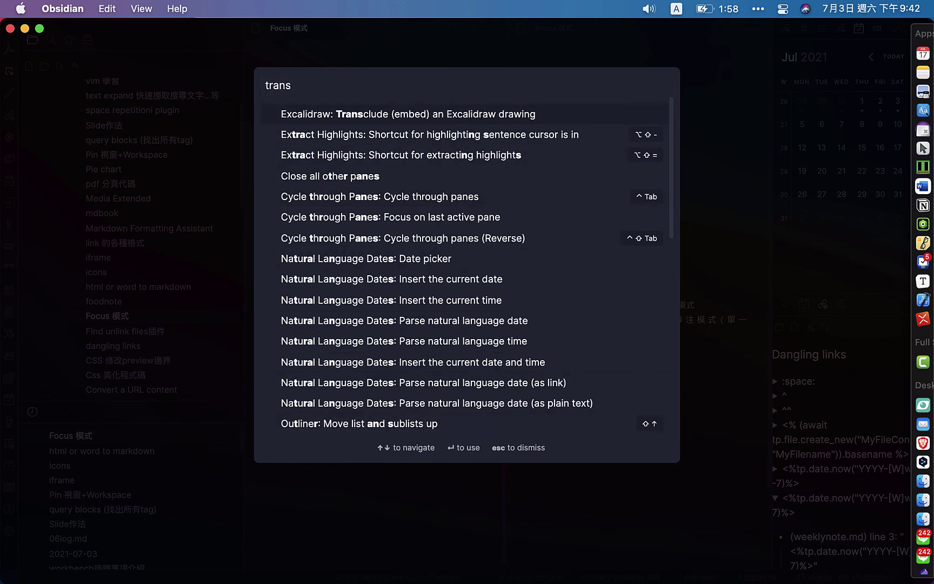
key(Escape)
Step: Open the hotkey settings, filter the commands by "tran", and clear the filter
click(9, 533)
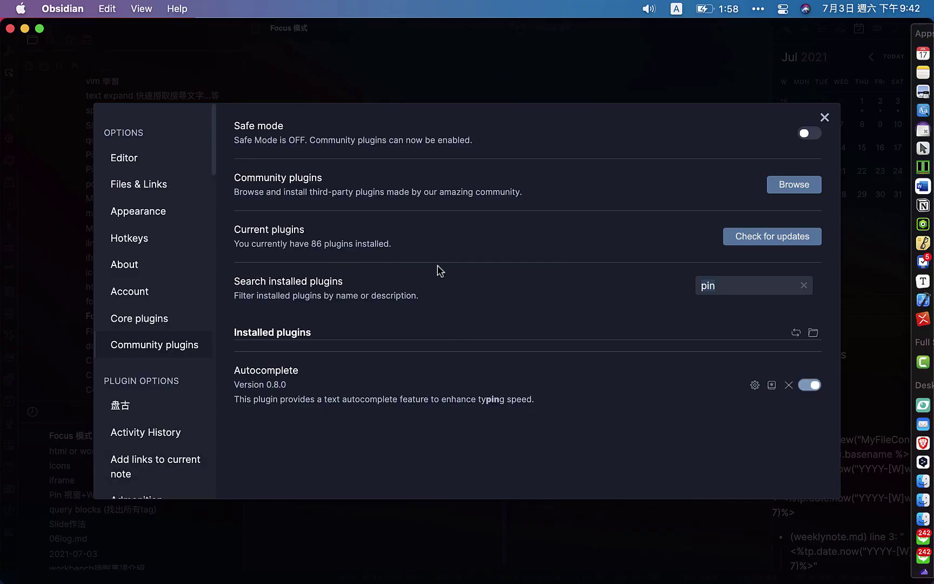
click(189, 248)
text(tra)
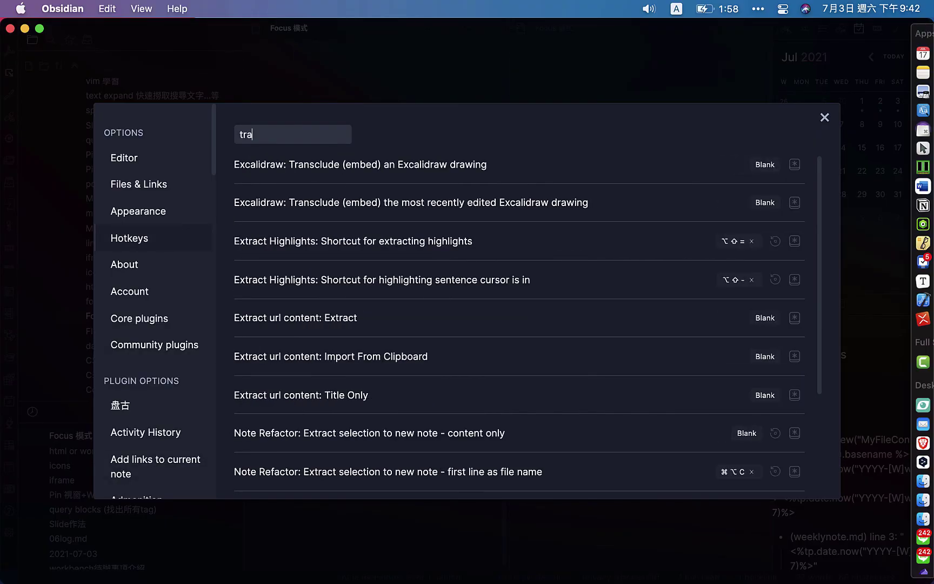
text(n)
key(BackSpace)
key(BackSpace)
key(BackSpace)
key(BackSpace)
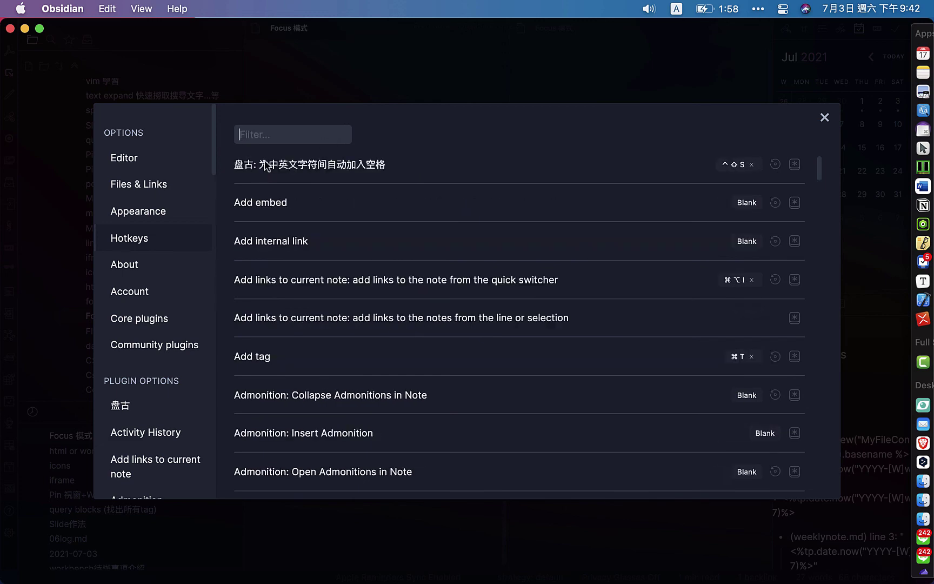
Step: Filter the hotkey list by "ob" and clear the filter
text(obsidian)
key(BackSpace)
key(BackSpace)
key(BackSpace)
key(BackSpace)
key(BackSpace)
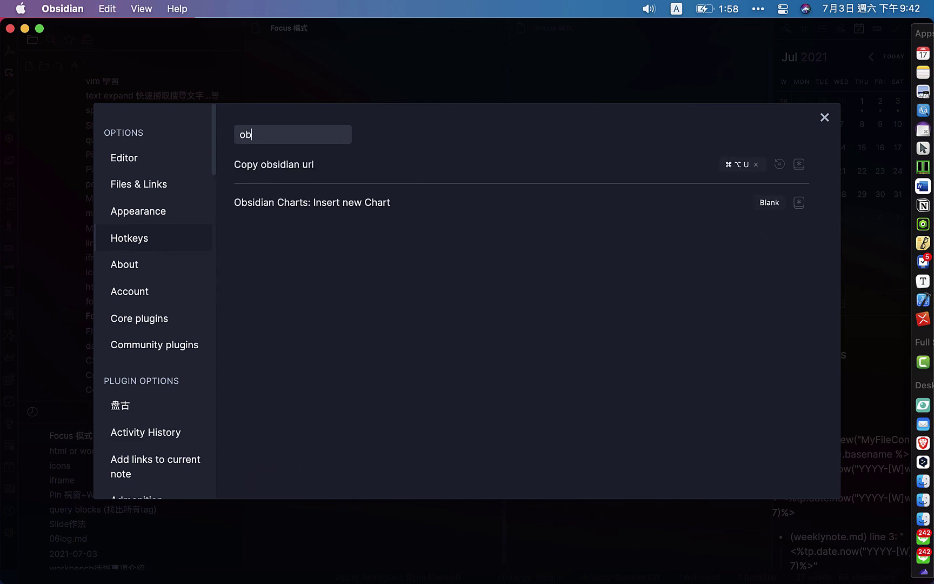
text(p)
key(BackSpace)
key(BackSpace)
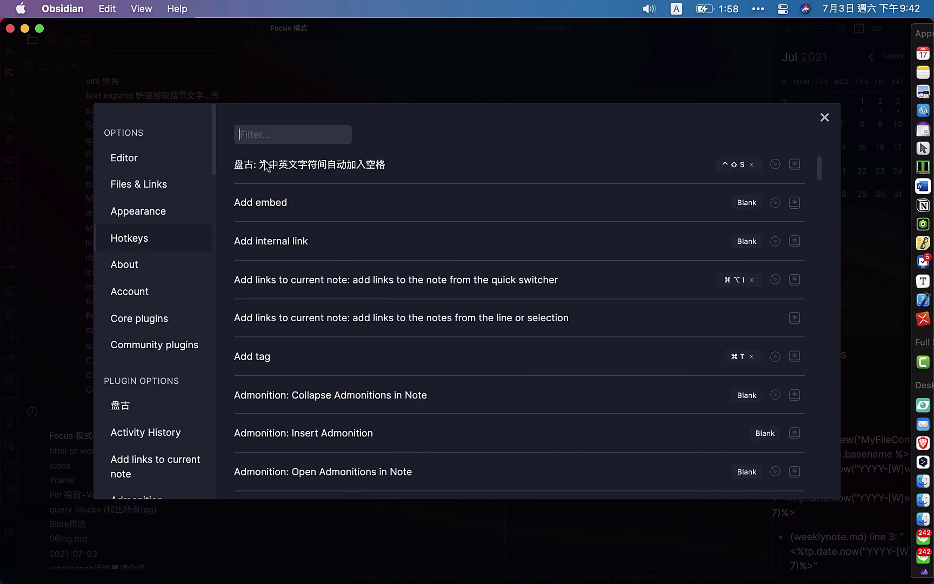
Step: Turn the translucent window off and back on in the appearance settings, and close the settings
click(184, 161)
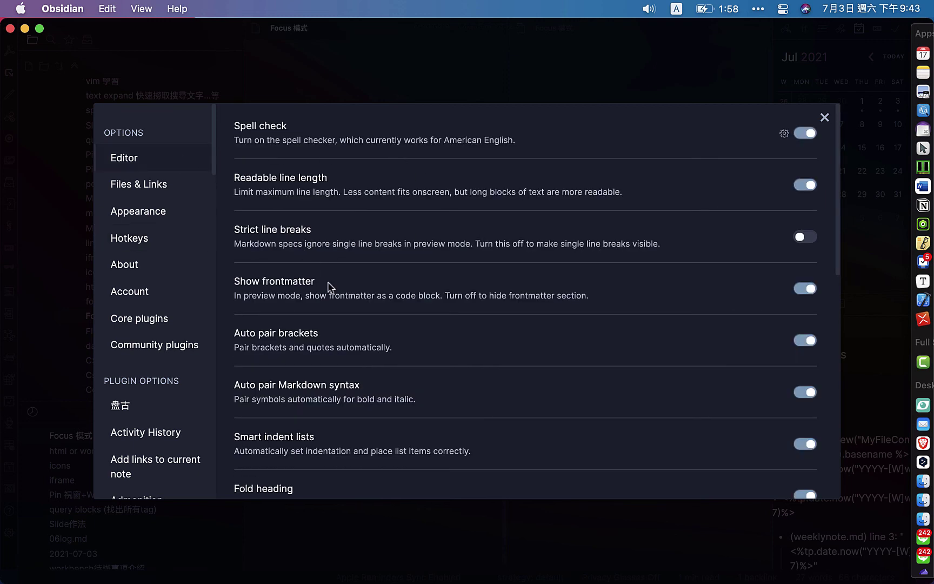
click(171, 214)
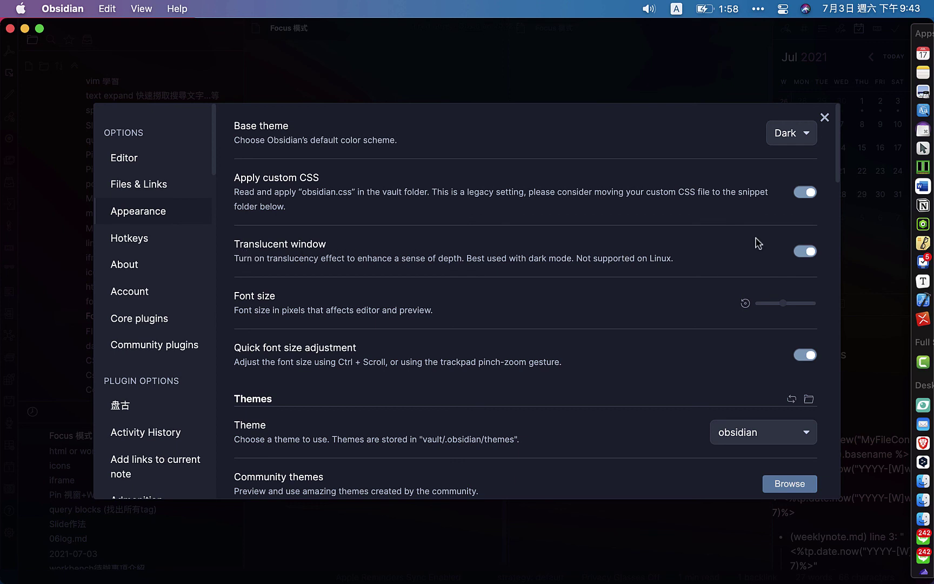
click(804, 252)
click(804, 251)
click(824, 118)
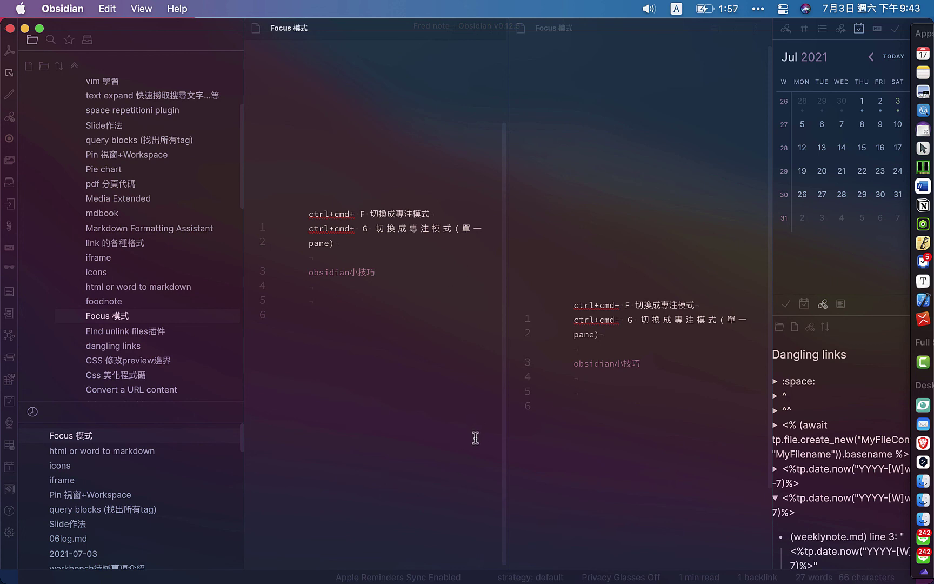
scroll(314, 423, down, 1)
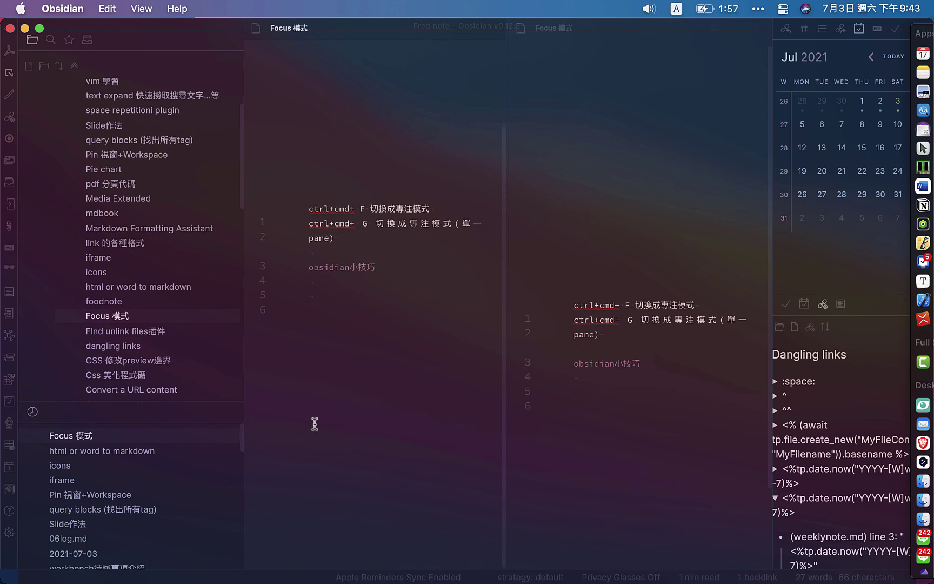